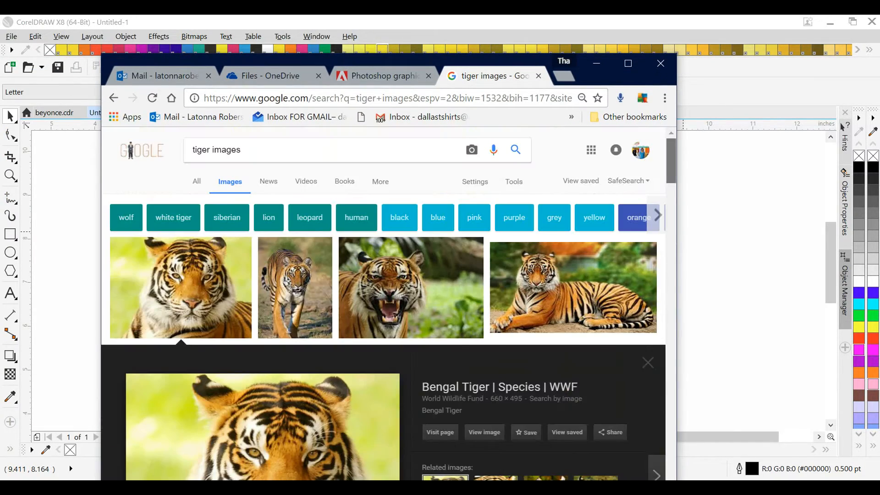
Copy the Bengal Tiger image from the Google Images results and switch to the blank CorelDRAW document
{"action": "scroll", "coordinate": [383, 303], "scroll_direction": "down", "scroll_amount": 3}
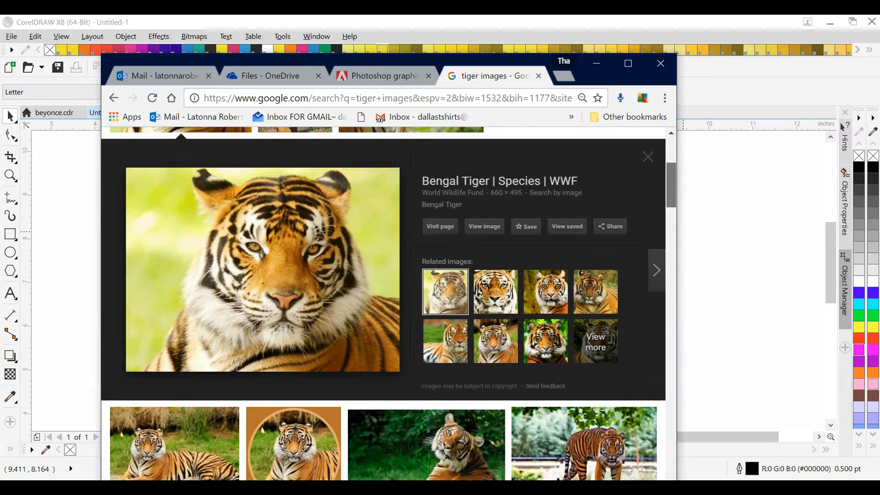
{"action": "scroll", "coordinate": [384, 303], "scroll_direction": "up", "scroll_amount": 1}
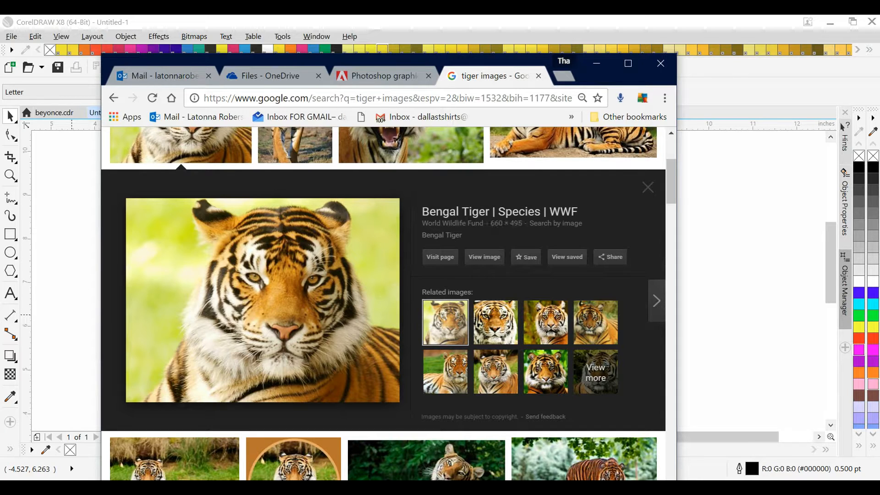
{"action": "right_click", "coordinate": [261, 254]}
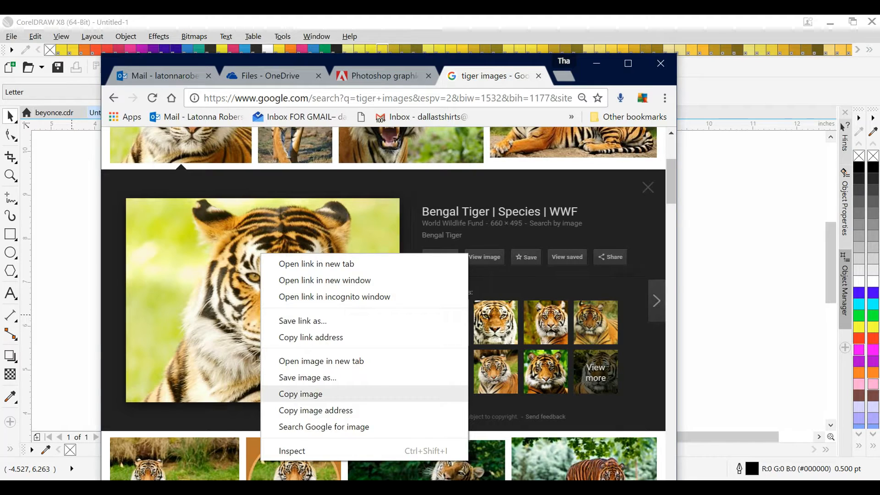
{"action": "left_click", "coordinate": [300, 393]}
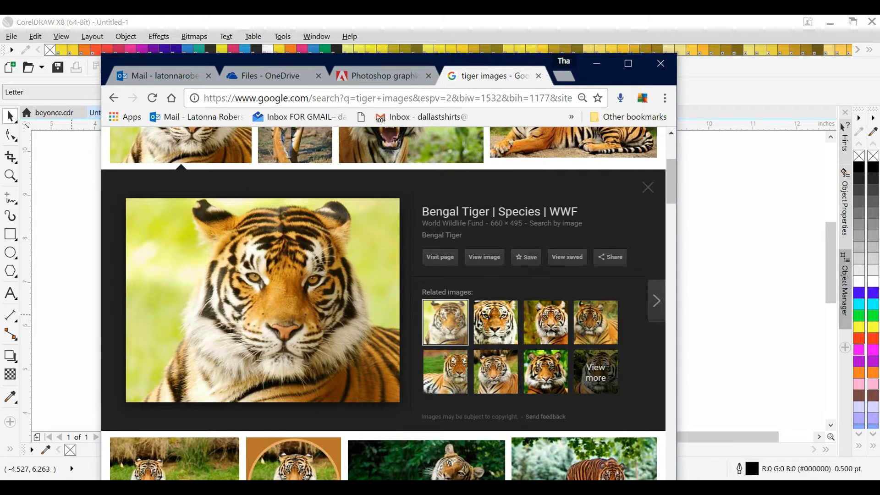
{"action": "left_click_drag", "start_coordinate": [390, 60], "coordinate": [0, 44]}
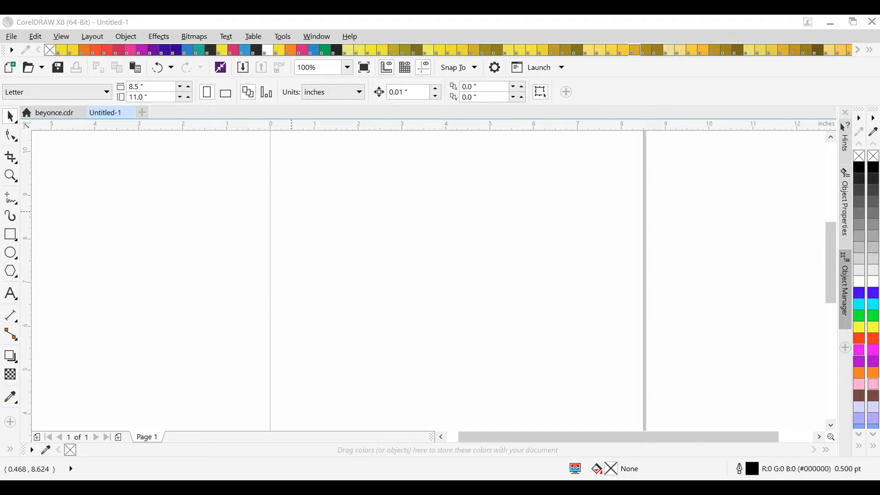
Paste the tiger image onto the page, assigning it the default Apple RGB color profile
{"action": "right_click", "coordinate": [291, 213]}
{"action": "left_click", "coordinate": [321, 295]}
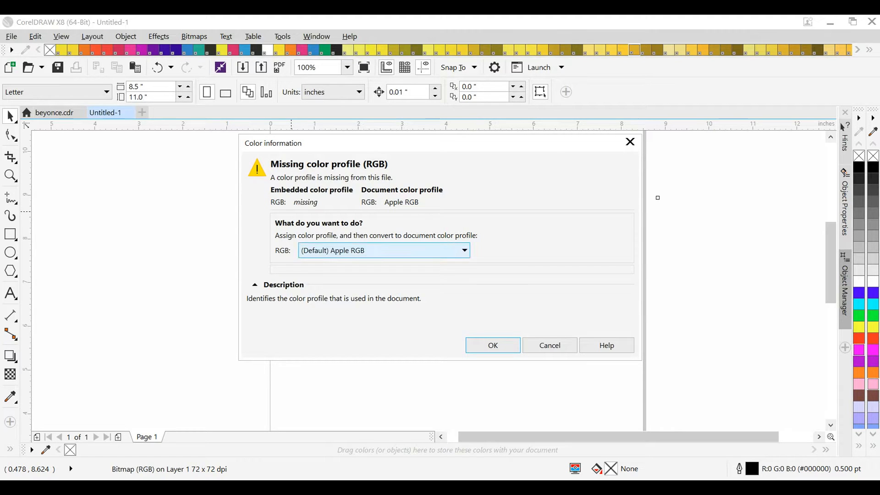
{"action": "left_click", "coordinate": [384, 250]}
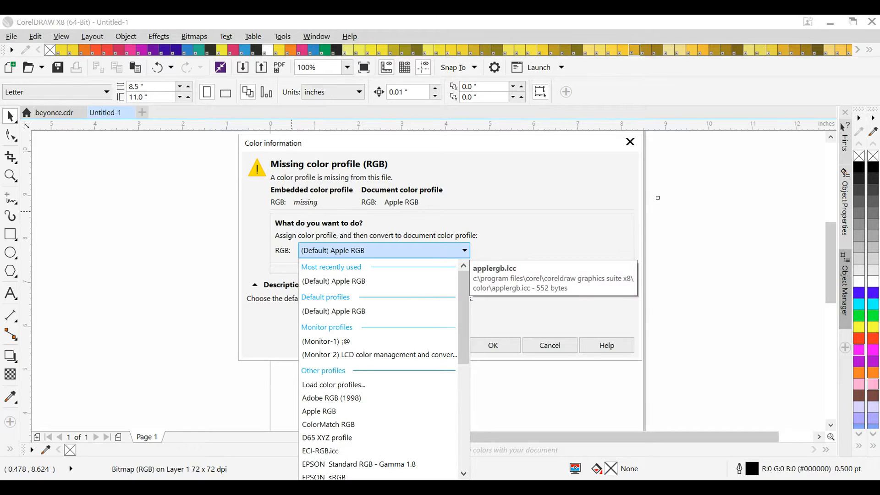
{"action": "left_click", "coordinate": [465, 250]}
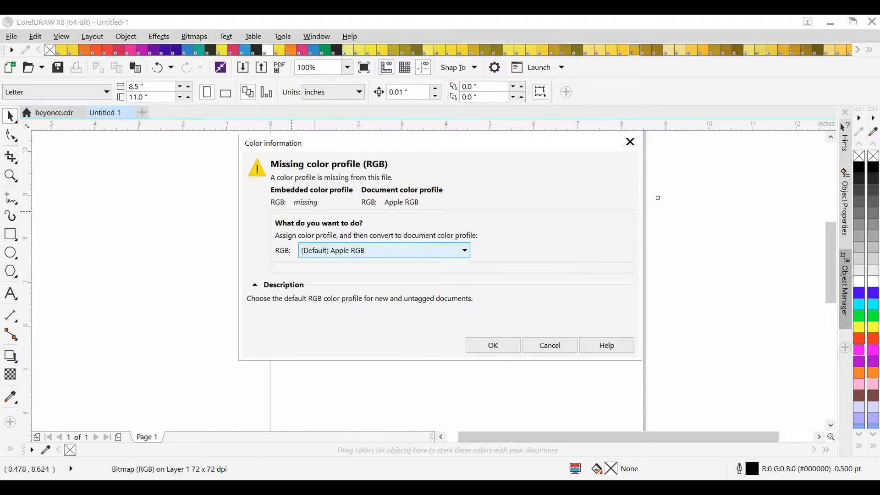
{"action": "left_click", "coordinate": [465, 250]}
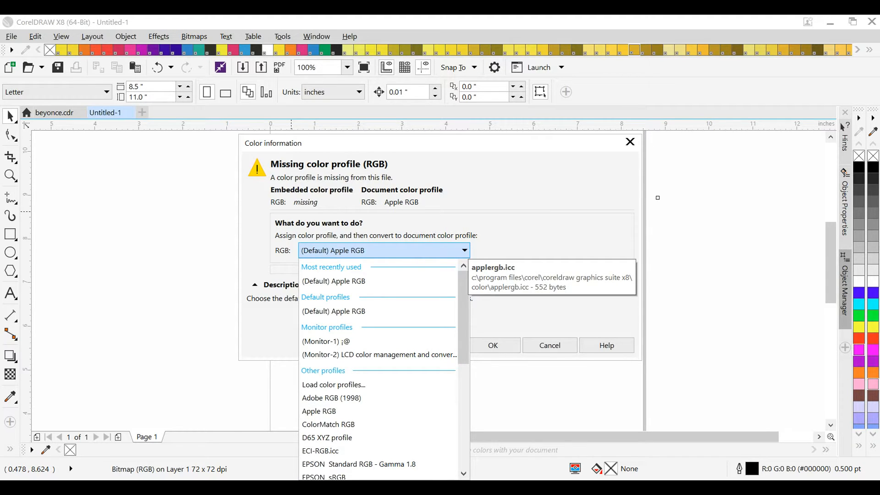
{"action": "left_click", "coordinate": [465, 250]}
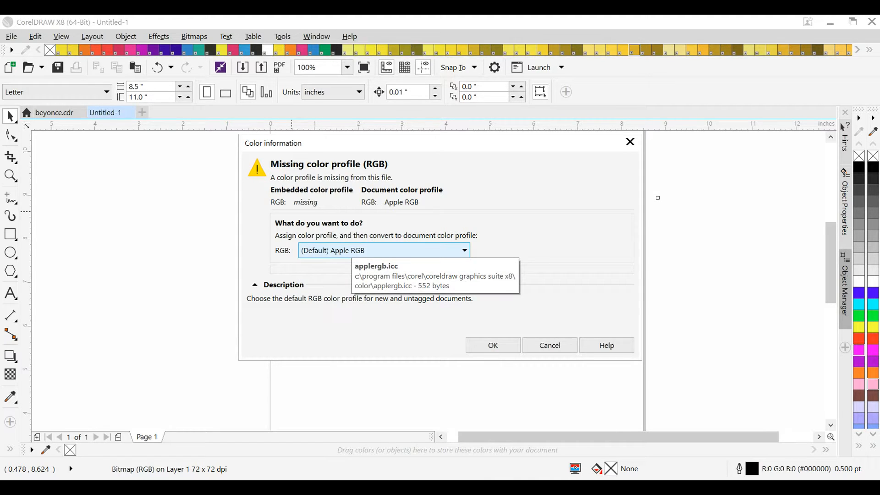
{"action": "left_click", "coordinate": [493, 345]}
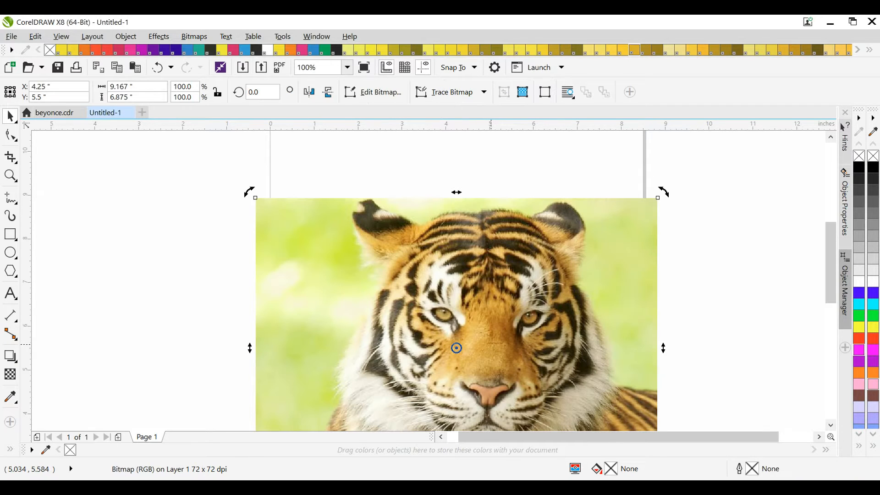
Scale the tiger image down to about 73% and move it within the upper part of the page
{"action": "left_click_drag", "start_coordinate": [360, 309], "coordinate": [354, 260]}
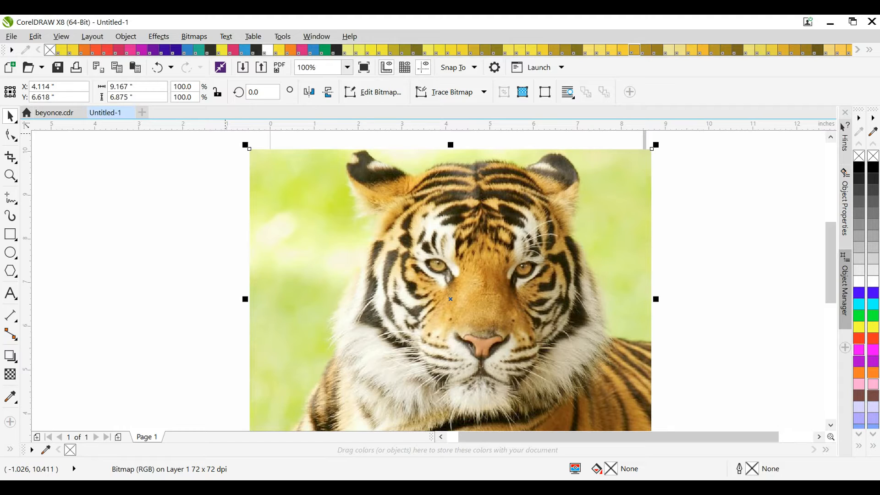
{"action": "left_click", "coordinate": [10, 397]}
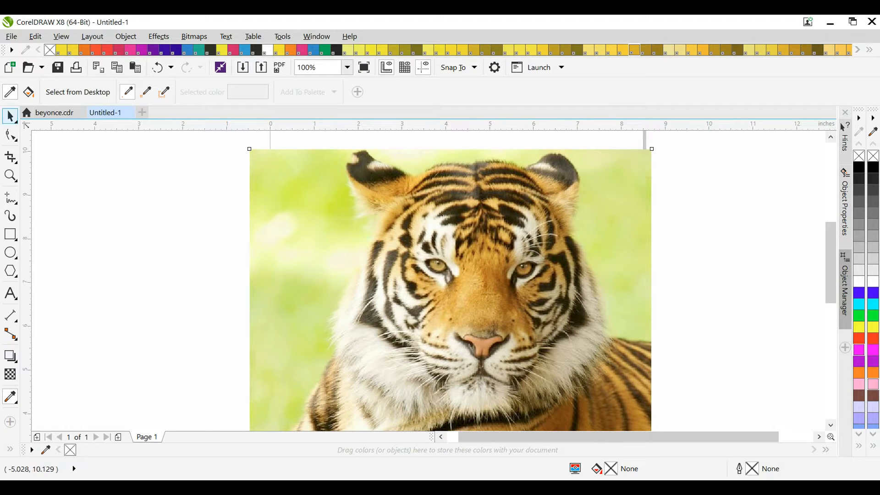
{"action": "left_click", "coordinate": [10, 116]}
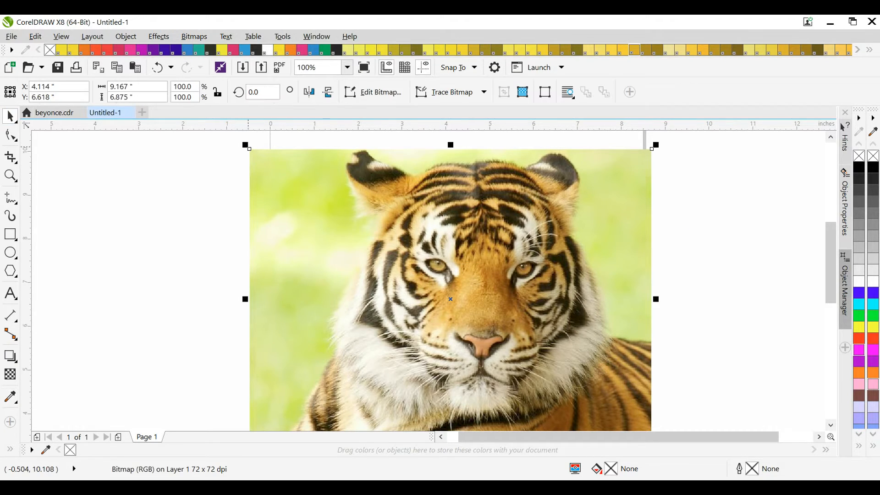
{"action": "left_click_drag", "start_coordinate": [245, 146], "coordinate": [358, 200]}
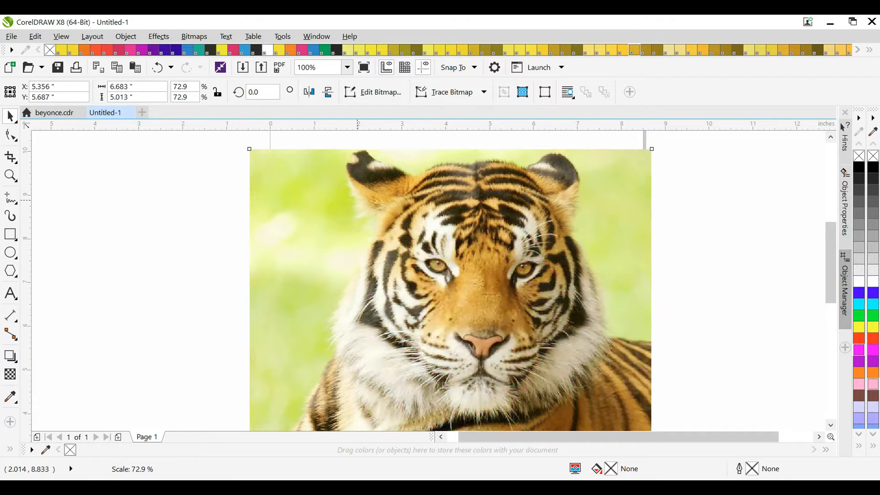
{"action": "left_click_drag", "start_coordinate": [460, 364], "coordinate": [417, 284]}
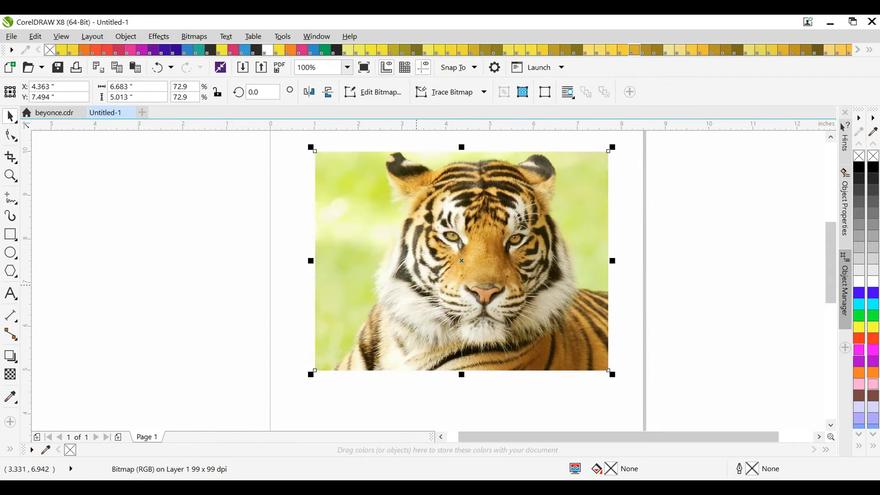
Enlarge the tiger image to about 7.6 inches wide by extending its lower-left corner toward the page edge
{"action": "left_click", "coordinate": [348, 67]}
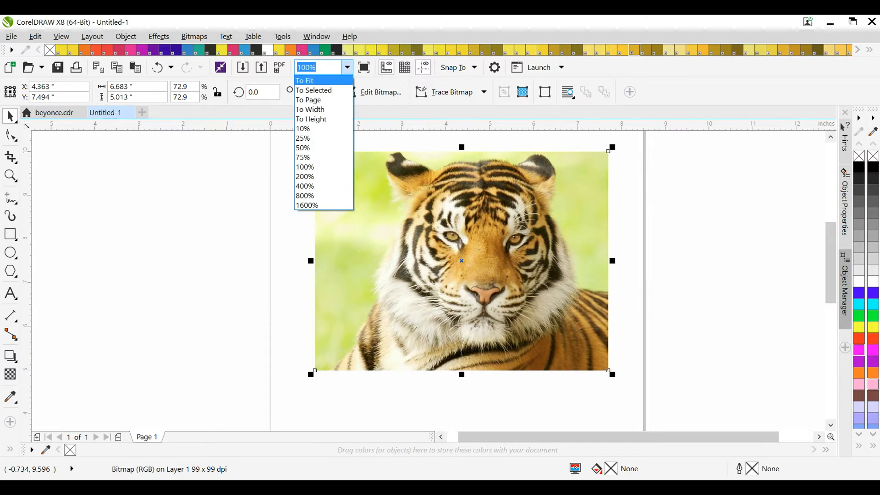
{"action": "type", "text": "130"}
{"action": "key", "text": "Return"}
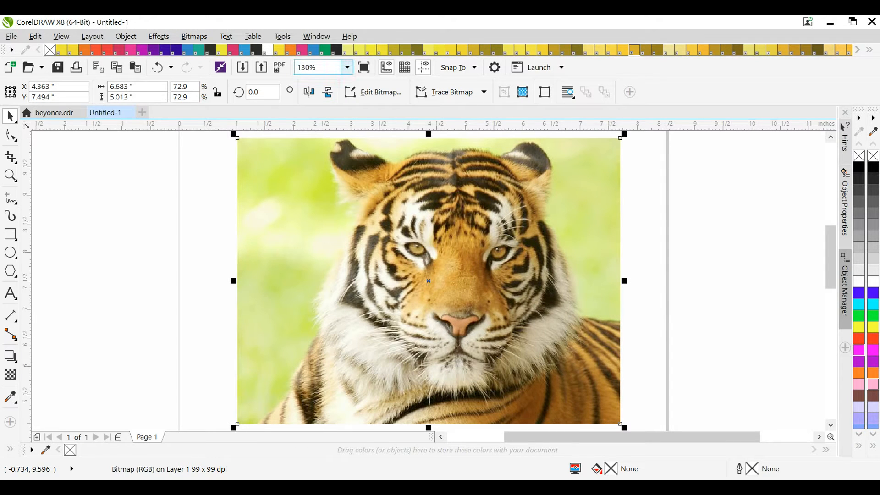
{"action": "left_click", "coordinate": [347, 68]}
{"action": "left_click", "coordinate": [321, 99]}
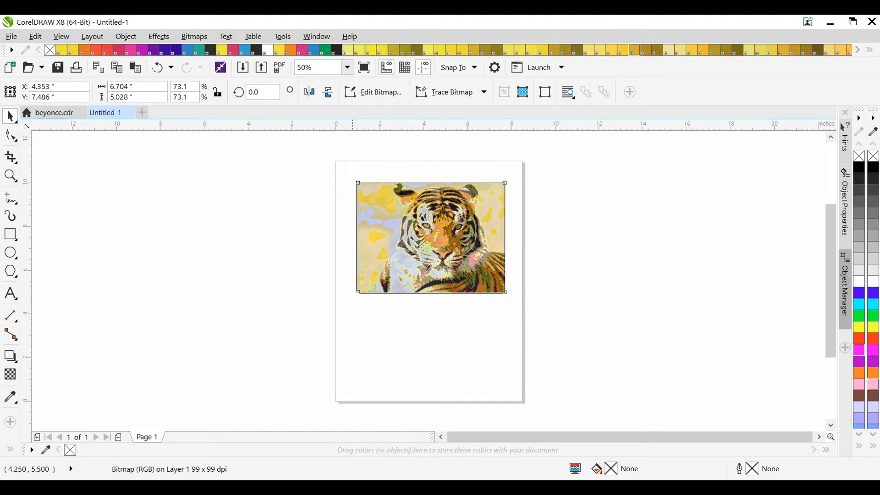
{"action": "left_click_drag", "start_coordinate": [354, 297], "coordinate": [337, 313]}
{"action": "left_click", "coordinate": [336, 330]}
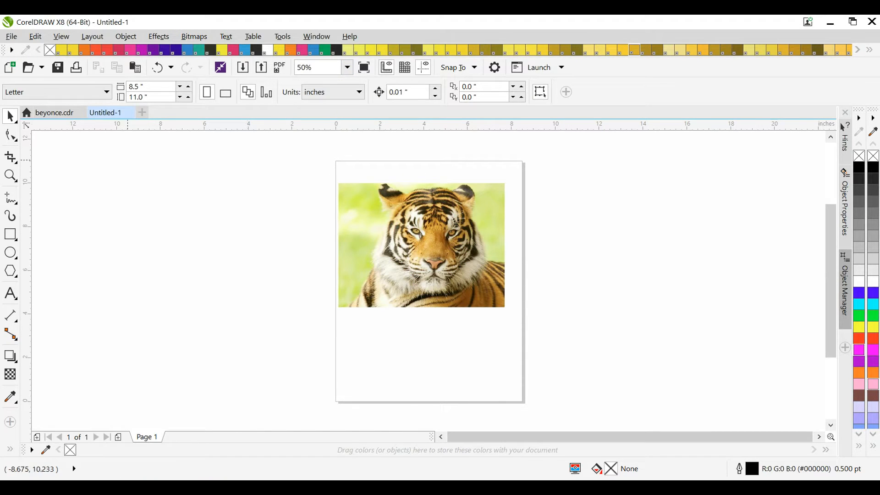
Scale the tiger image to about 90% and move it down, leaving room for a title above it
{"action": "left_click", "coordinate": [477, 226]}
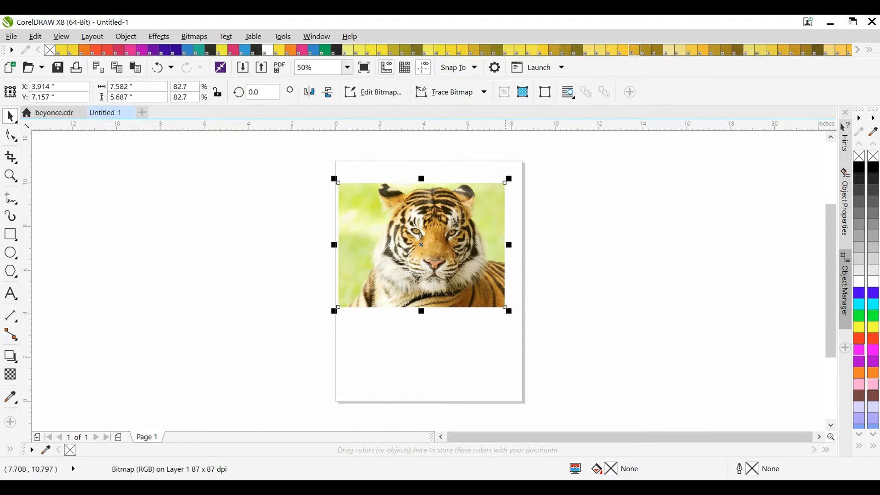
{"action": "left_click_drag", "start_coordinate": [509, 178], "coordinate": [523, 166]}
{"action": "left_click_drag", "start_coordinate": [442, 208], "coordinate": [446, 239]}
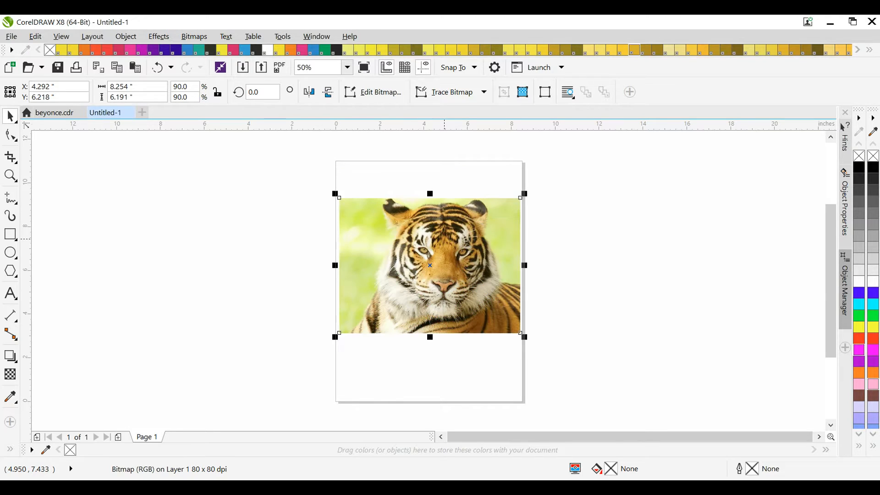
{"action": "key", "text": "F10"}
{"action": "left_click_drag", "start_coordinate": [359, 222], "coordinate": [361, 226]}
{"action": "left_click", "coordinate": [360, 226]}
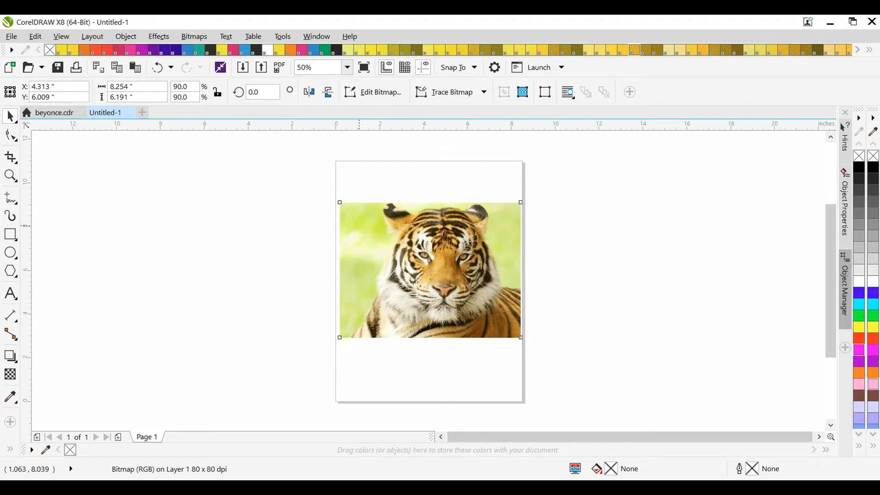
{"action": "left_click_drag", "start_coordinate": [361, 233], "coordinate": [361, 233]}
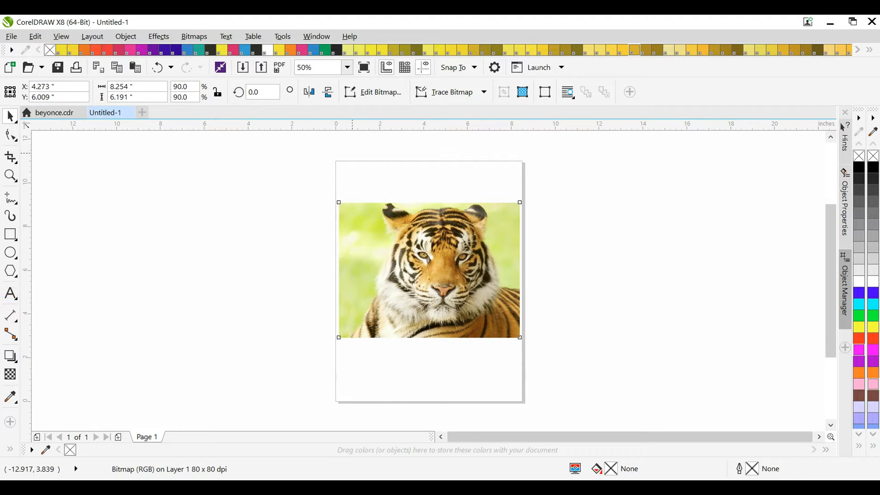
Add the artistic text "Tiger" near the top of the page and enlarge it to about 171 pt
{"action": "left_click", "coordinate": [10, 294]}
{"action": "left_click", "coordinate": [349, 176]}
{"action": "type", "text": "T"}
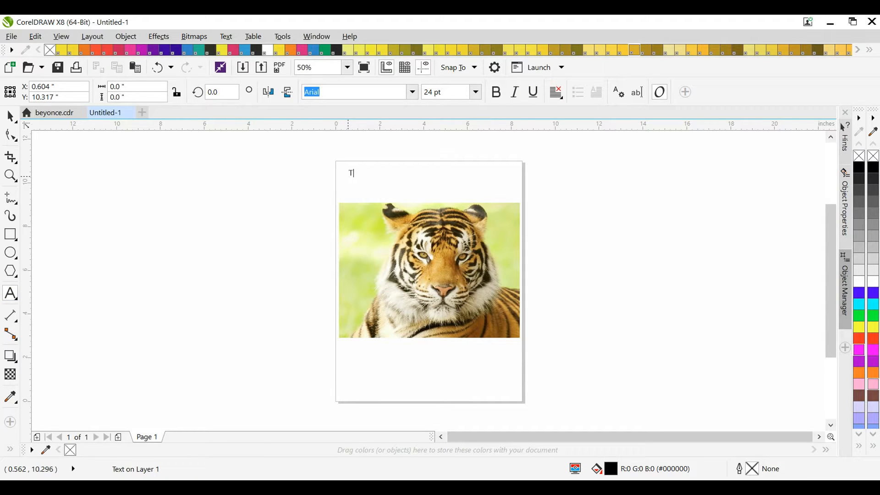
{"action": "type", "text": "iger"}
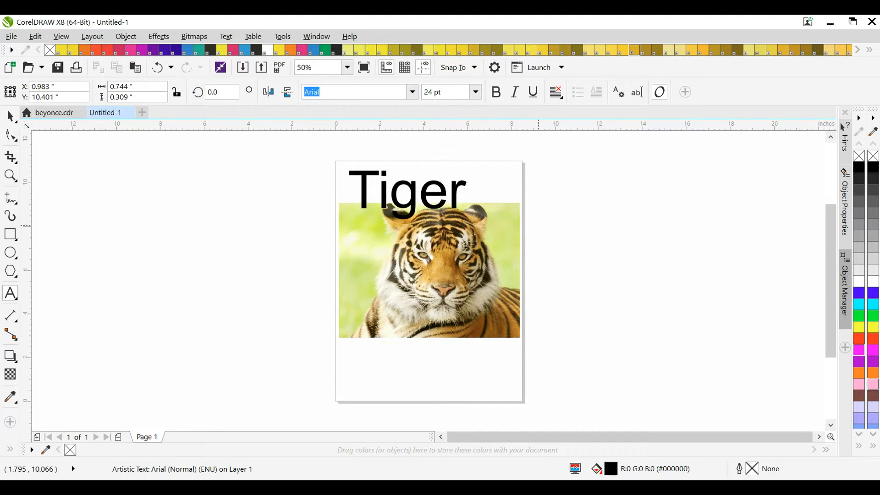
{"action": "left_click_drag", "start_coordinate": [538, 224], "coordinate": [472, 223]}
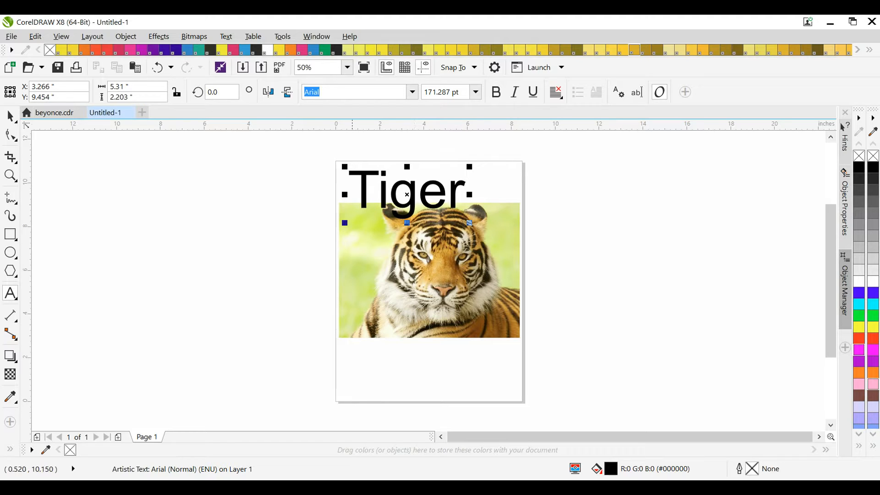
Change the font of the Tiger text to Impact
{"action": "left_click_drag", "start_coordinate": [347, 189], "coordinate": [464, 189]}
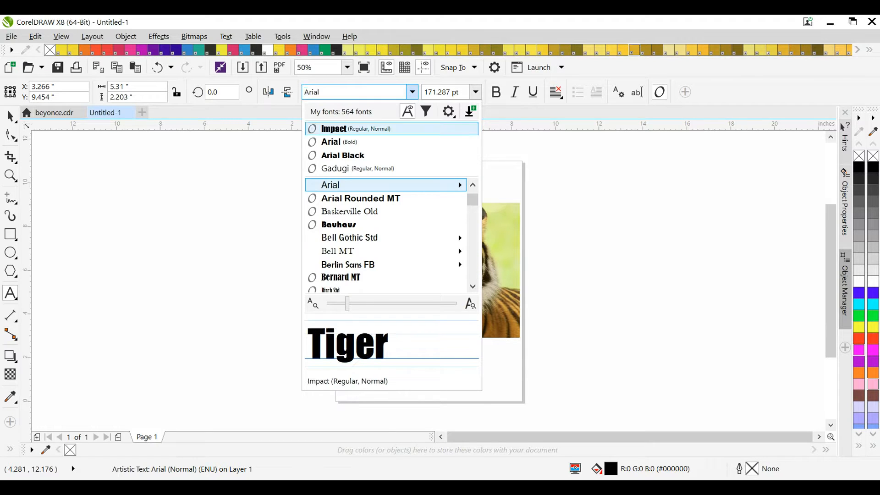
{"action": "left_click", "coordinate": [330, 126]}
{"action": "left_click", "coordinate": [410, 175]}
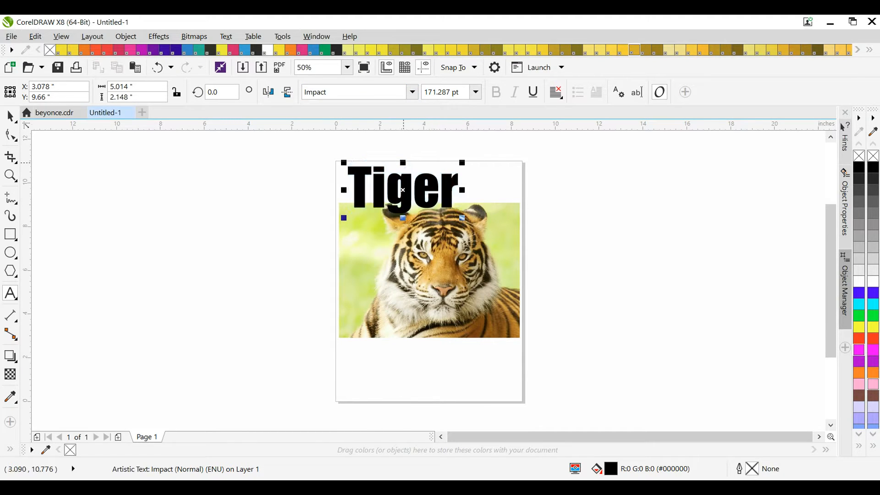
Resize the Tiger text to about 144 pt, 5.4 inches wide, and center it above the tiger image
{"action": "left_click_drag", "start_coordinate": [404, 162], "coordinate": [433, 185]}
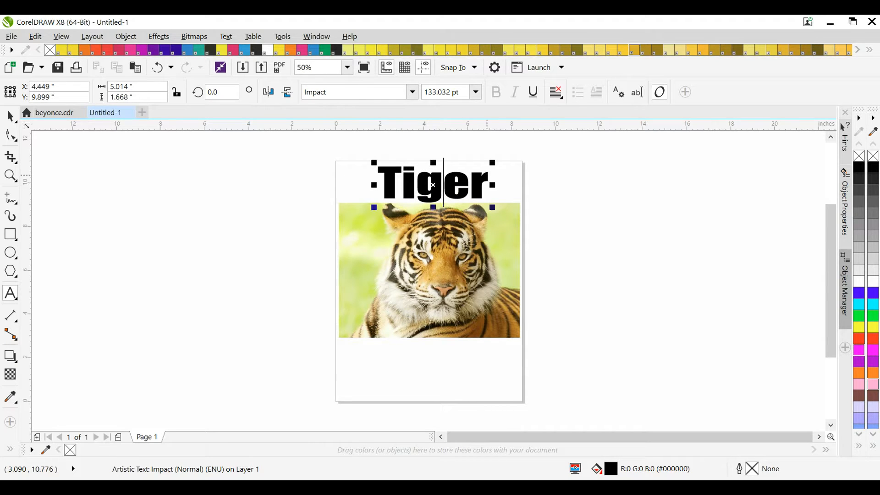
{"action": "left_click_drag", "start_coordinate": [493, 162], "coordinate": [501, 160]}
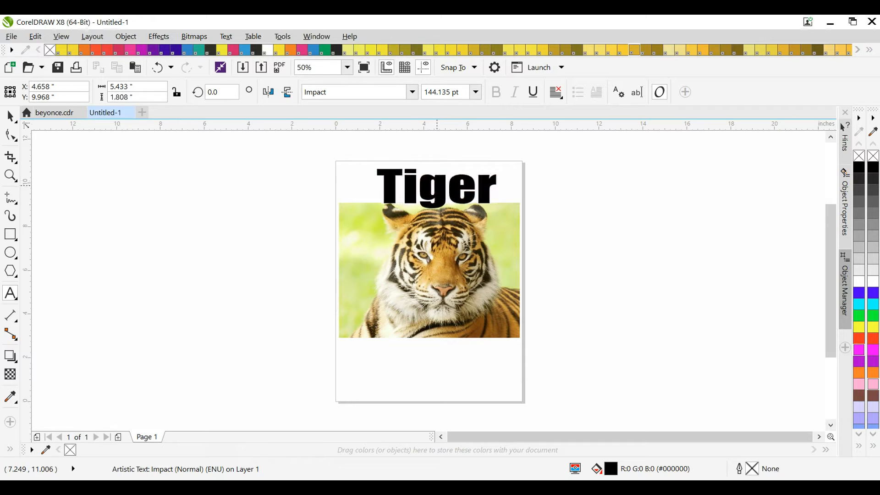
{"action": "left_click_drag", "start_coordinate": [438, 184], "coordinate": [436, 317]}
{"action": "left_click_drag", "start_coordinate": [437, 319], "coordinate": [434, 188]}
Fill the Tiger text with PANTONE Green C and deselect it
{"action": "left_click_drag", "start_coordinate": [377, 180], "coordinate": [515, 180]}
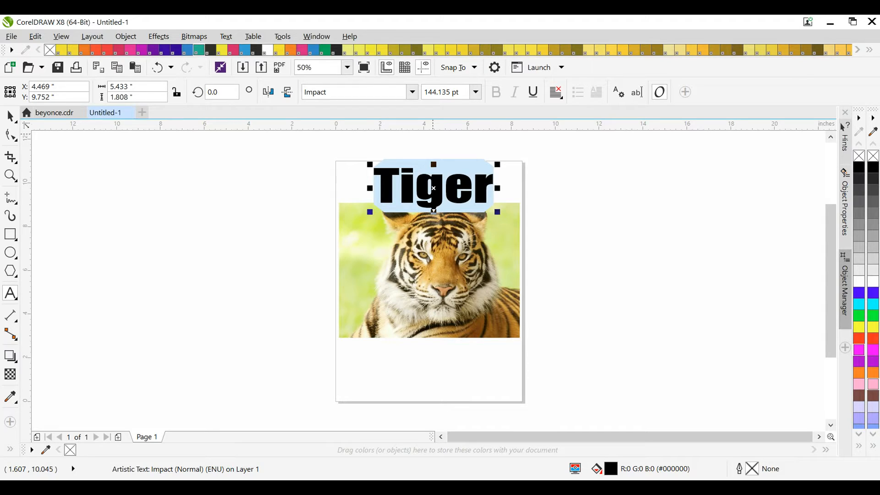
{"action": "left_click", "coordinate": [198, 50]}
{"action": "left_click", "coordinate": [275, 236]}
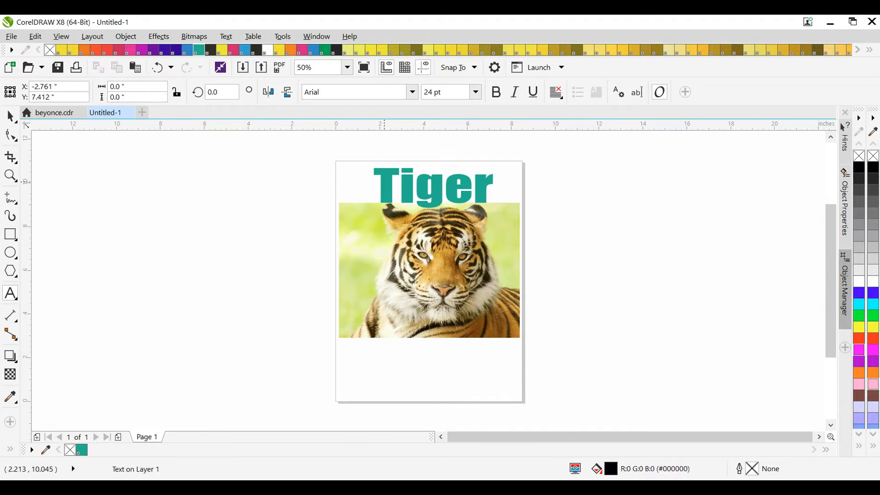
Recolor the entire Tiger text with the darker green from the color palette
{"action": "left_click", "coordinate": [384, 181]}
{"action": "key", "text": "ctrl+a"}
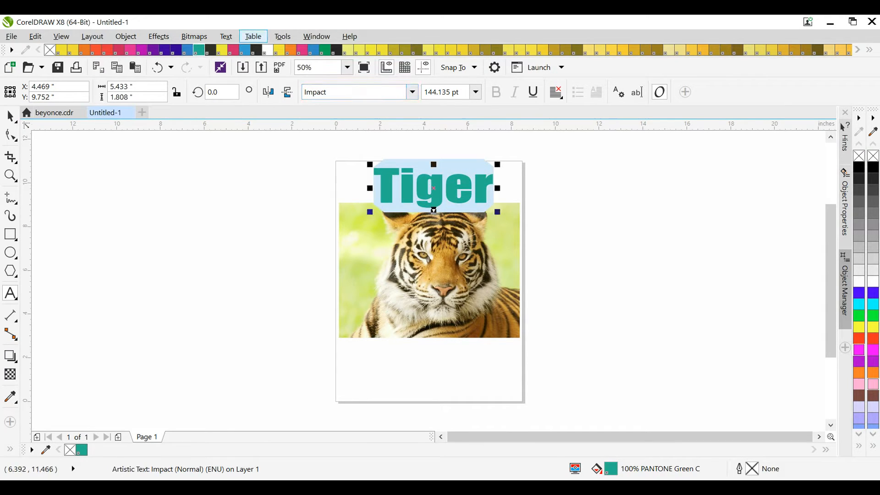
{"action": "left_click", "coordinate": [325, 49]}
{"action": "left_click", "coordinate": [324, 203]}
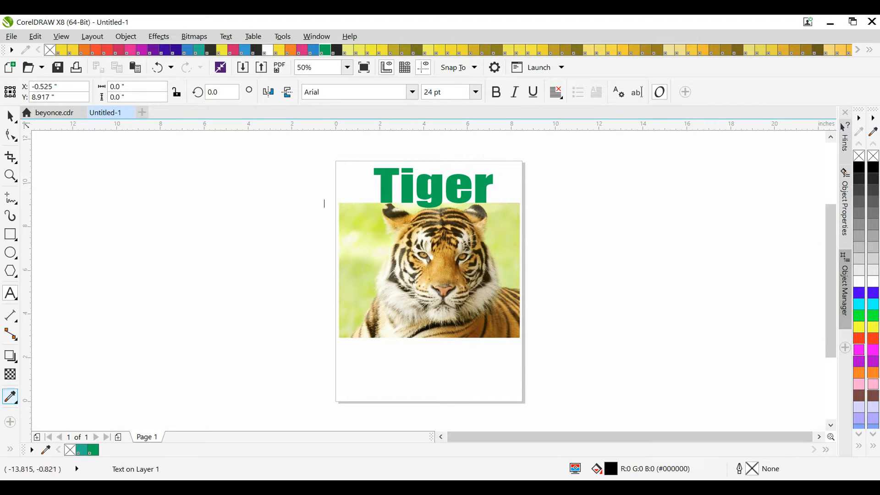
Stretch the Tiger text to about 7.1 inches wide at the same height and re-center it above the tiger image
{"action": "left_click", "coordinate": [10, 397]}
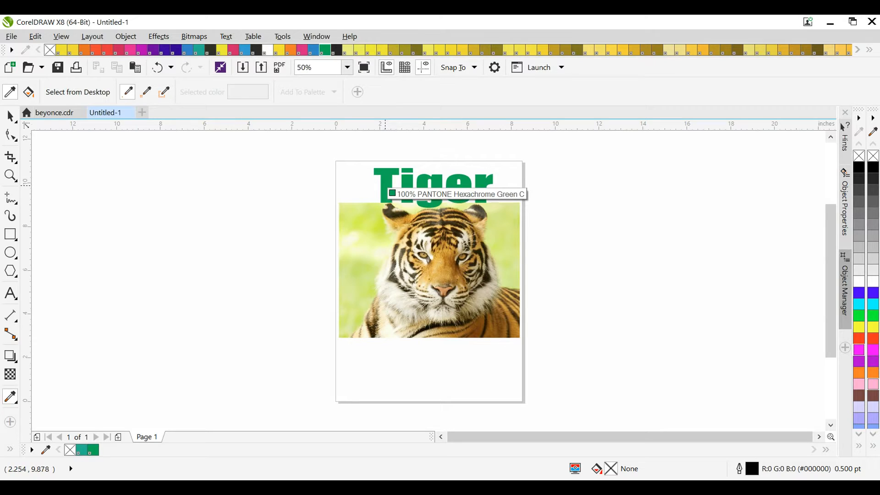
{"action": "key", "text": "space"}
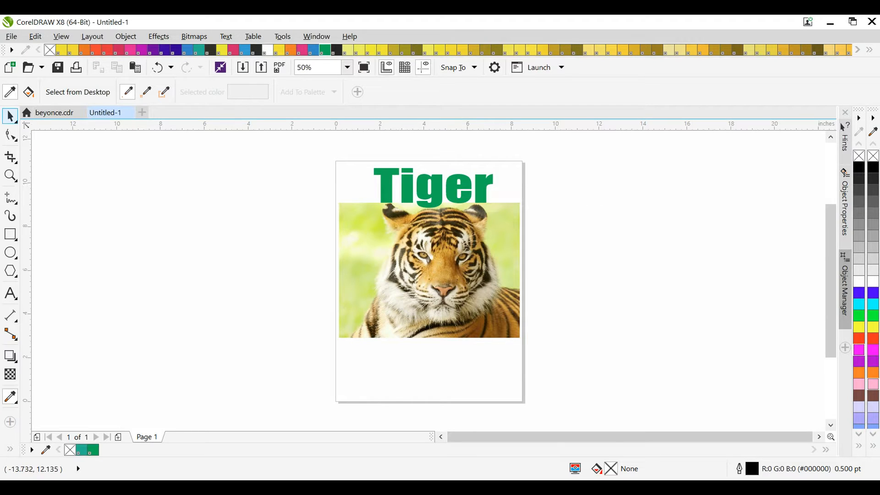
{"action": "left_click", "coordinate": [393, 174]}
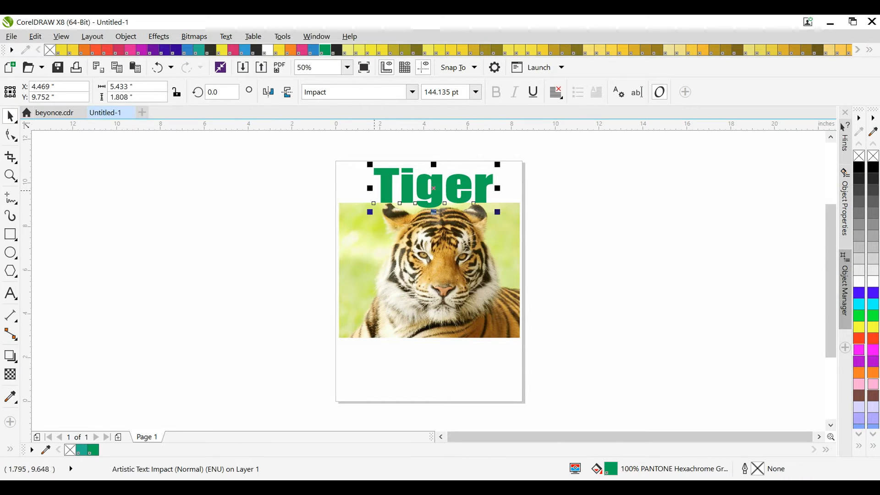
{"action": "left_click_drag", "start_coordinate": [370, 188], "coordinate": [337, 188]}
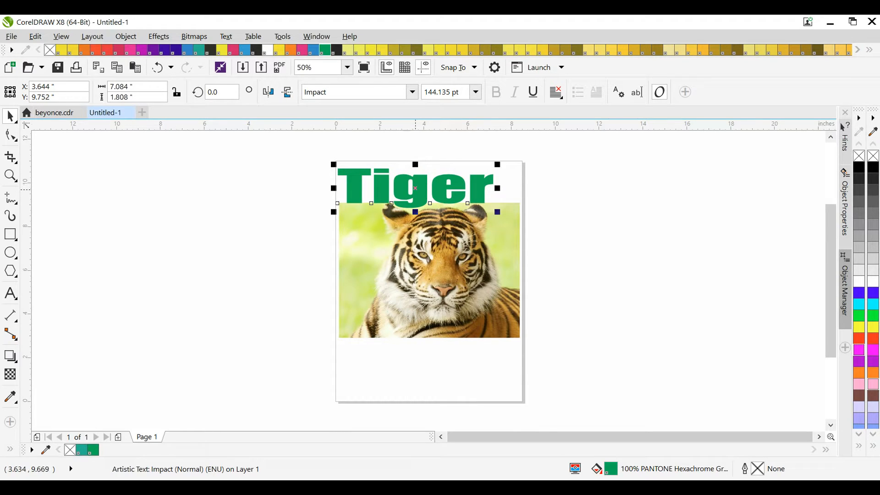
{"action": "left_click_drag", "start_coordinate": [416, 188], "coordinate": [432, 191]}
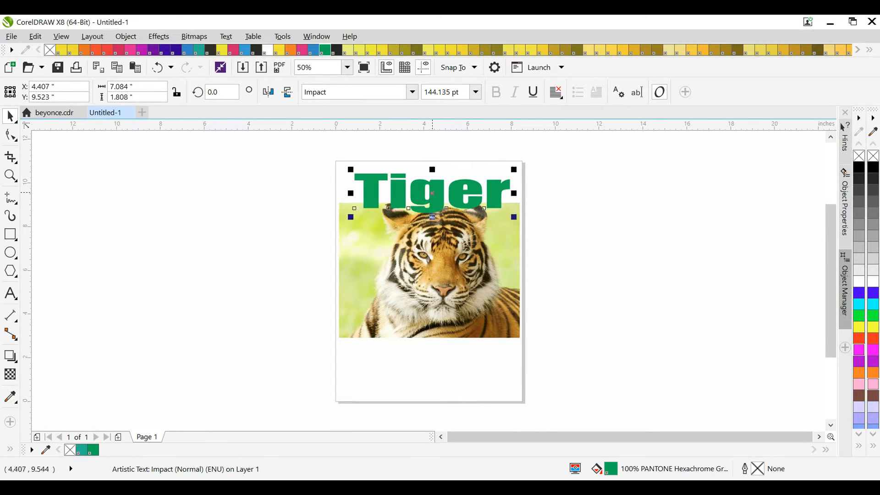
Shift the tiger image down to about Y 5.53 inches and lower the Tiger text to about Y 9.27 inches
{"action": "left_click_drag", "start_coordinate": [416, 254], "coordinate": [416, 265]}
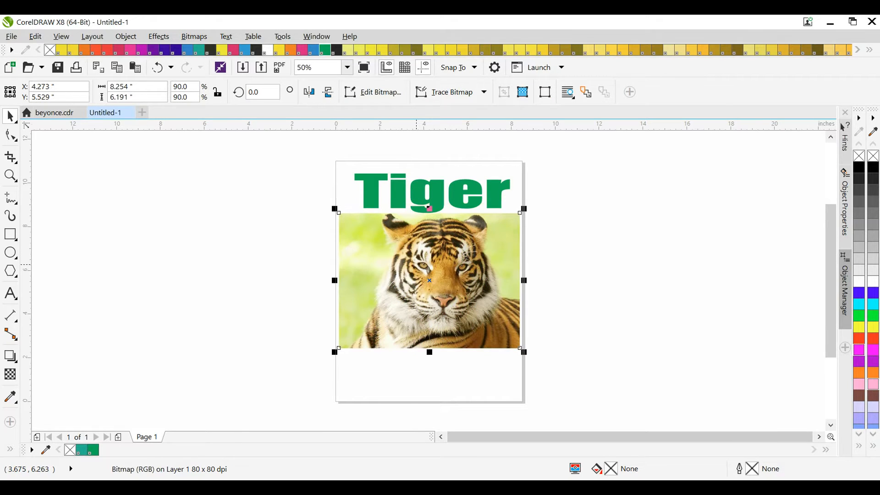
{"action": "left_click", "coordinate": [418, 193]}
{"action": "left_click_drag", "start_coordinate": [418, 193], "coordinate": [417, 199]}
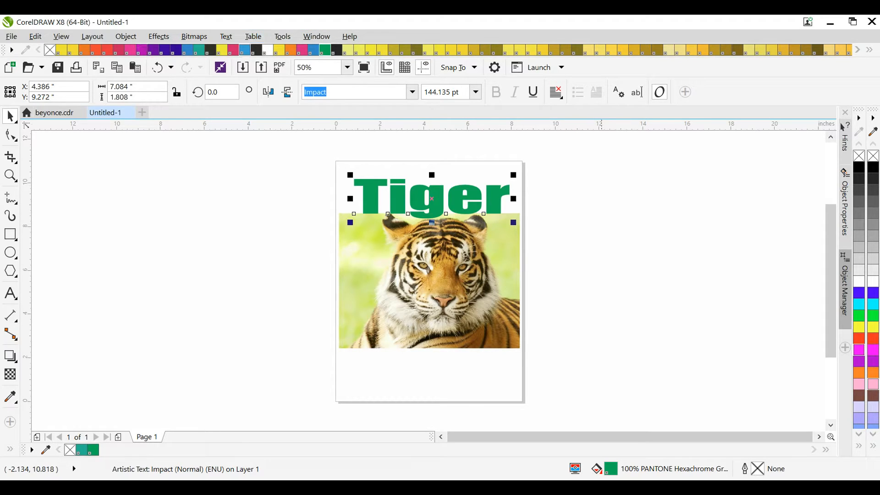
Select the tiger image and open the Tone Curve adjustment for it
{"action": "left_click", "coordinate": [393, 275]}
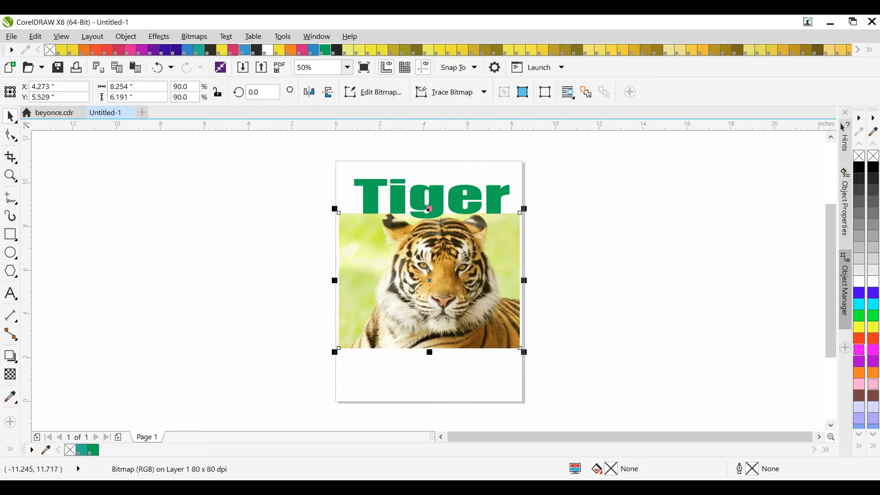
{"action": "left_click", "coordinate": [11, 176]}
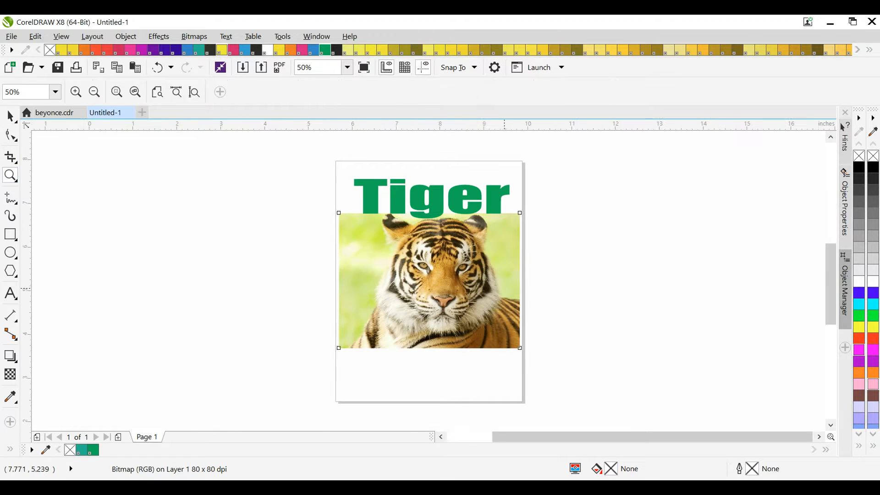
{"action": "left_click", "coordinate": [508, 288]}
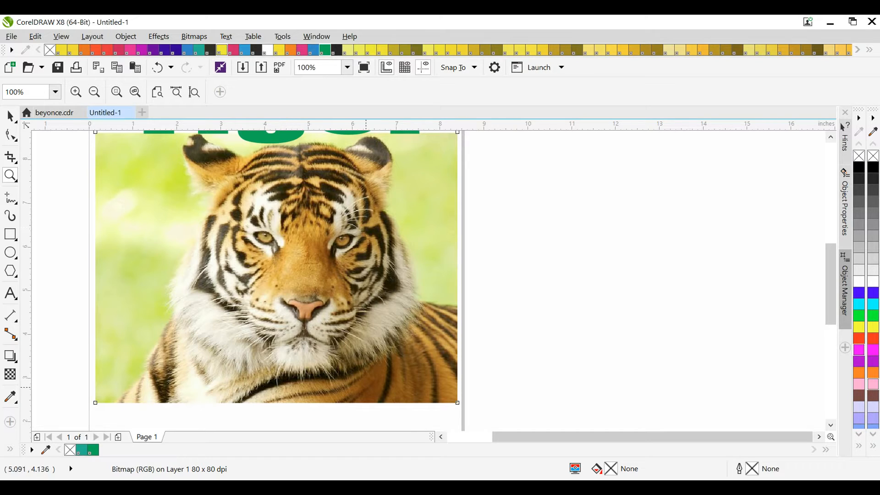
{"action": "left_click_drag", "start_coordinate": [531, 437], "coordinate": [515, 437]}
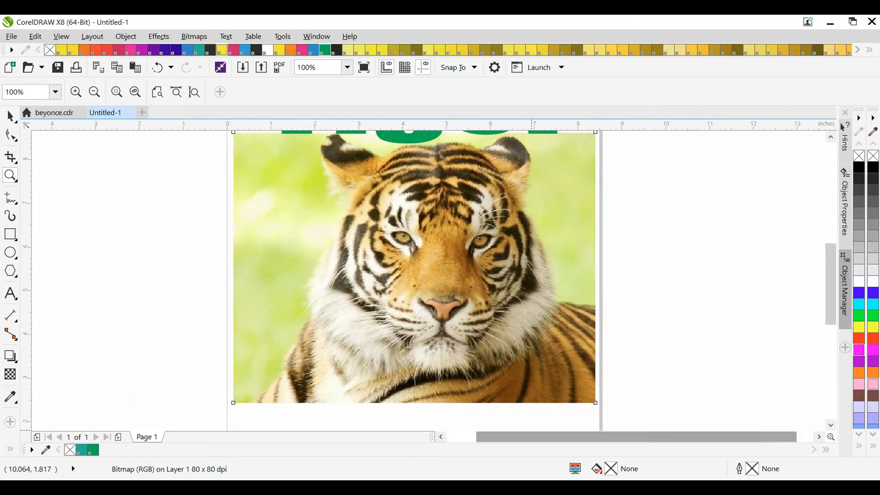
{"action": "double_click", "coordinate": [10, 116]}
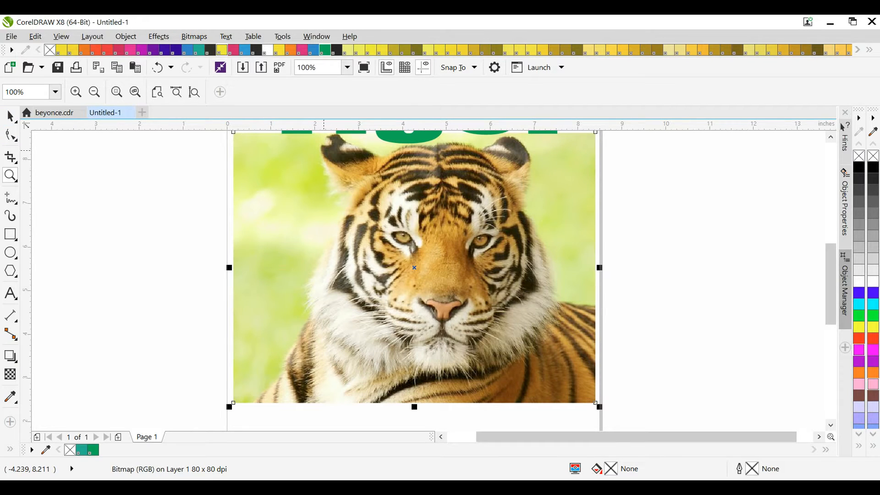
{"action": "left_click", "coordinate": [300, 169]}
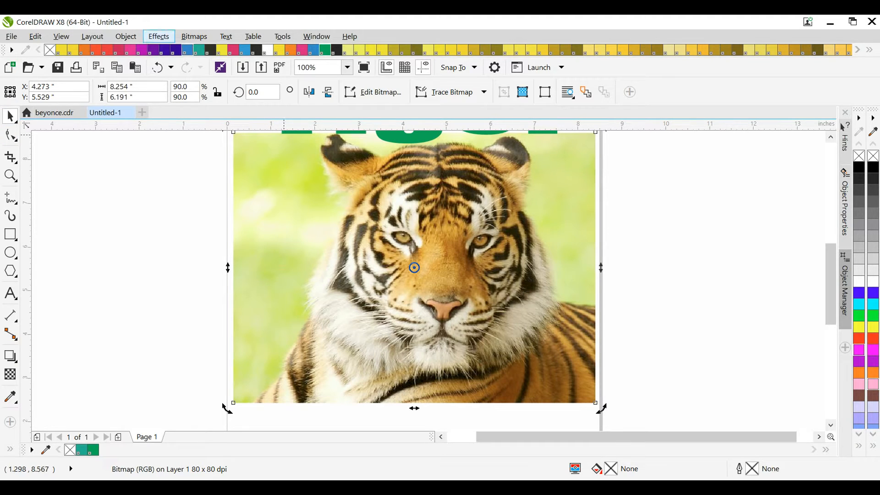
{"action": "left_click", "coordinate": [158, 37]}
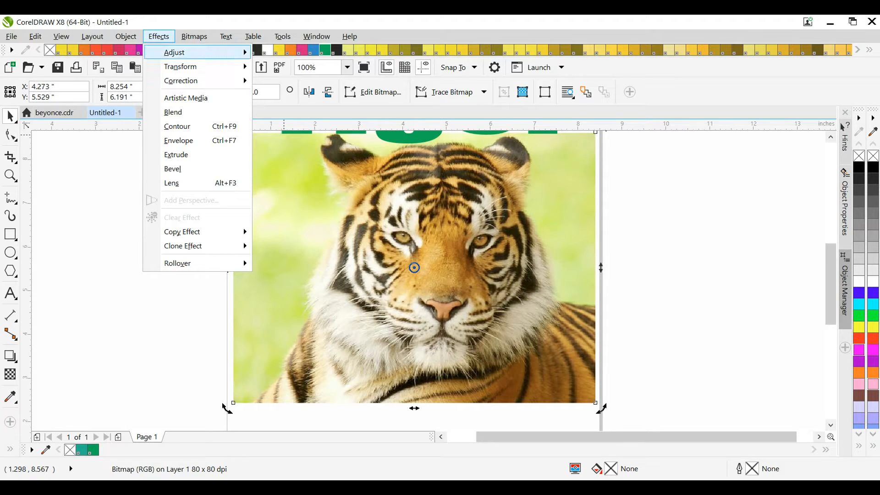
{"action": "mouse_move", "coordinate": [174, 53]}
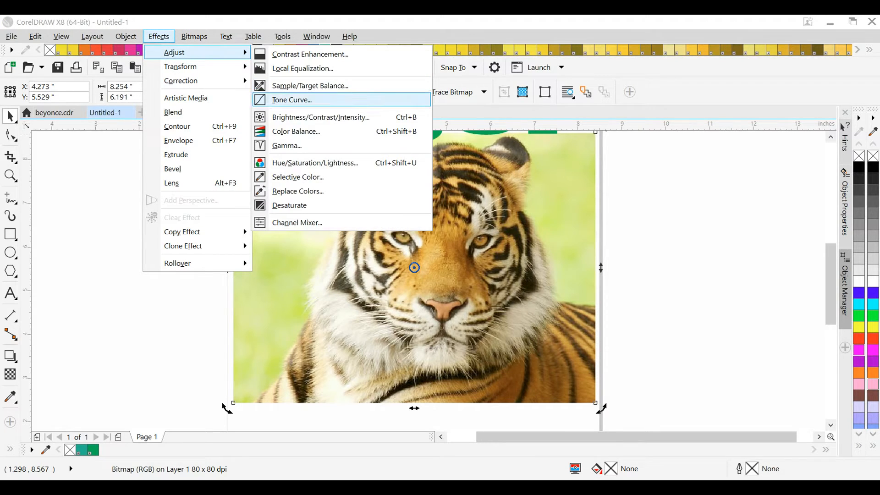
{"action": "left_click", "coordinate": [292, 99]}
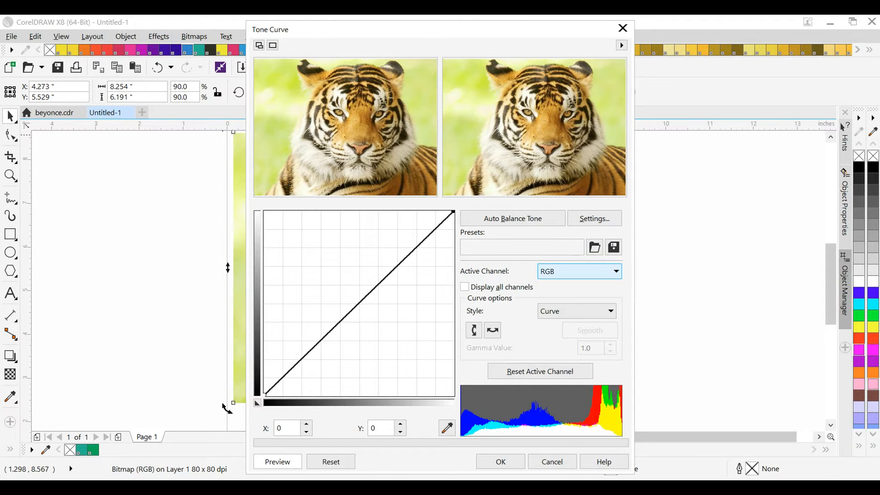
Try reshaping the red channel's tone curve with points at about 172, 201 and 79, 105, and discard the adjustment
{"action": "left_click", "coordinate": [580, 271]}
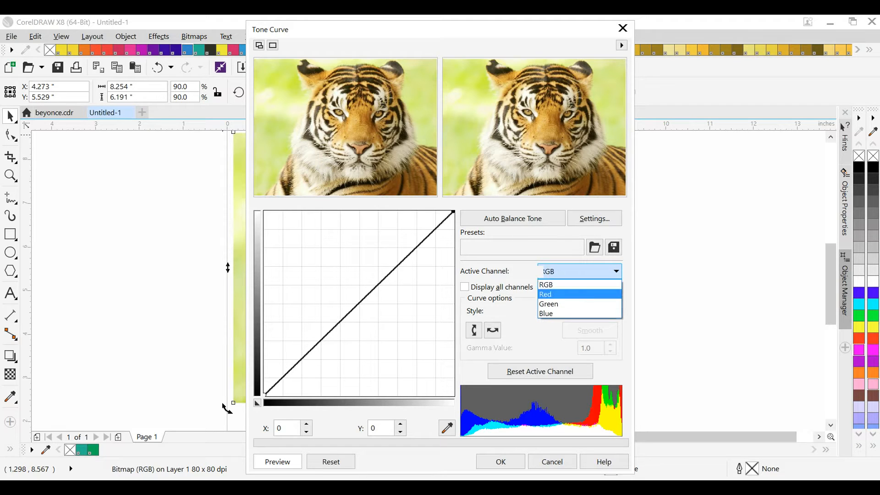
{"action": "left_click", "coordinate": [545, 294]}
{"action": "left_click_drag", "start_coordinate": [383, 280], "coordinate": [393, 292]}
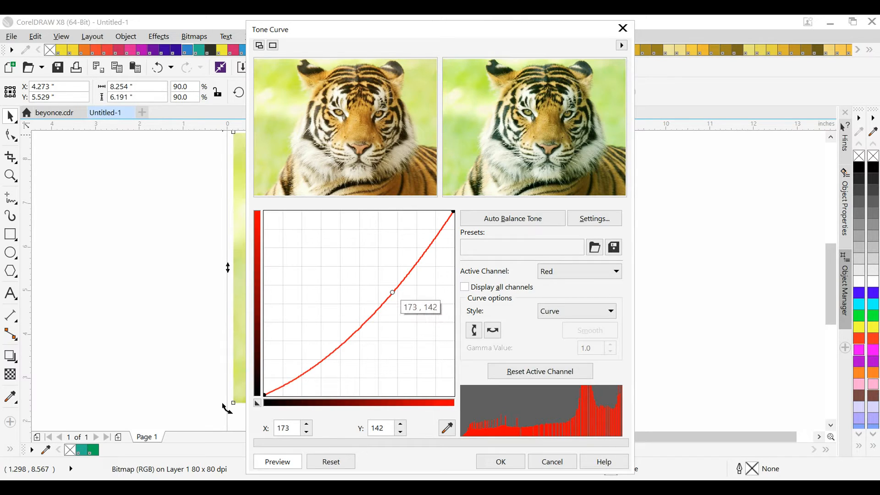
{"action": "left_click_drag", "start_coordinate": [393, 292], "coordinate": [392, 250]}
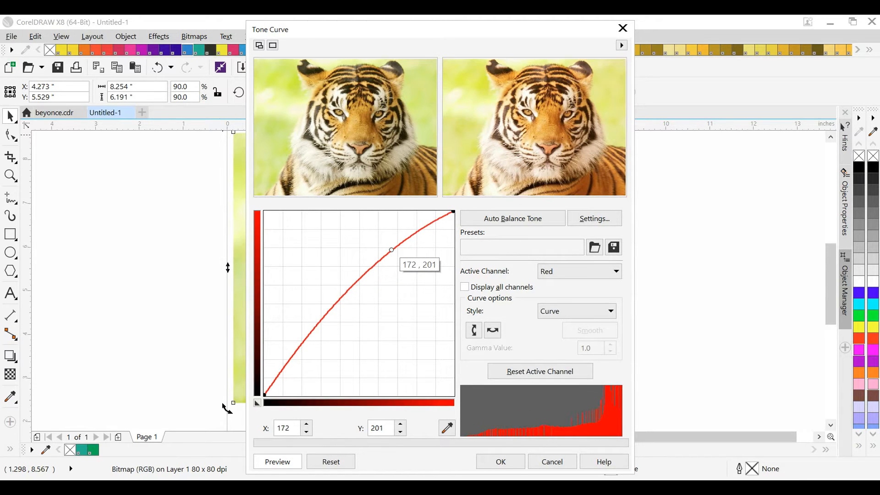
{"action": "left_click", "coordinate": [314, 334]}
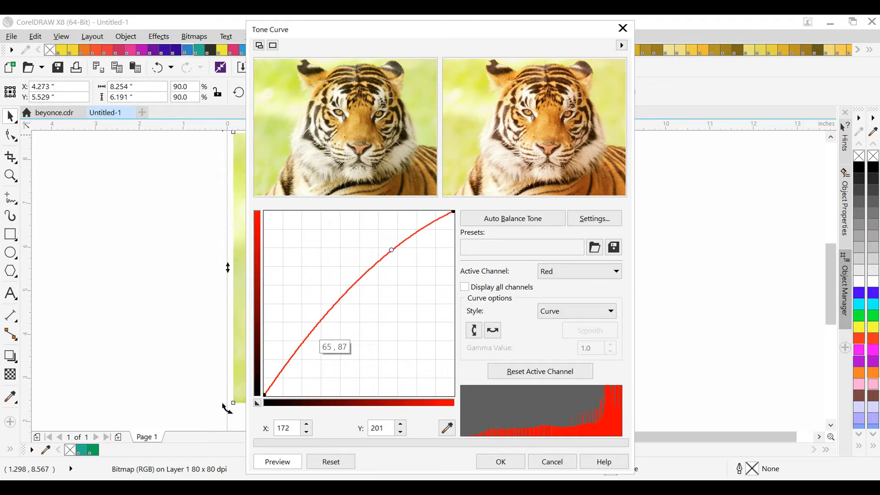
{"action": "mouse_move", "coordinate": [314, 333]}
{"action": "left_mouse_down"}
{"action": "mouse_move", "coordinate": [338, 334]}
{"action": "mouse_move", "coordinate": [327, 333]}
{"action": "mouse_move", "coordinate": [322, 320]}
{"action": "left_mouse_up"}
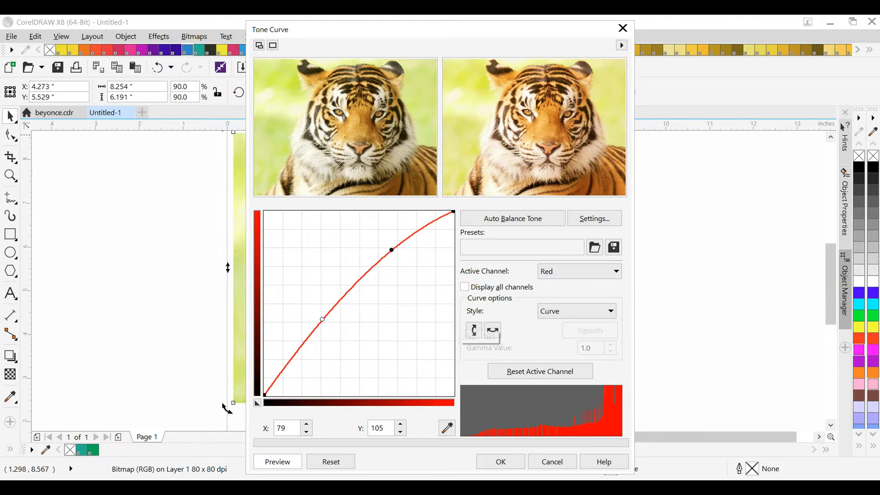
{"action": "left_click", "coordinate": [552, 461]}
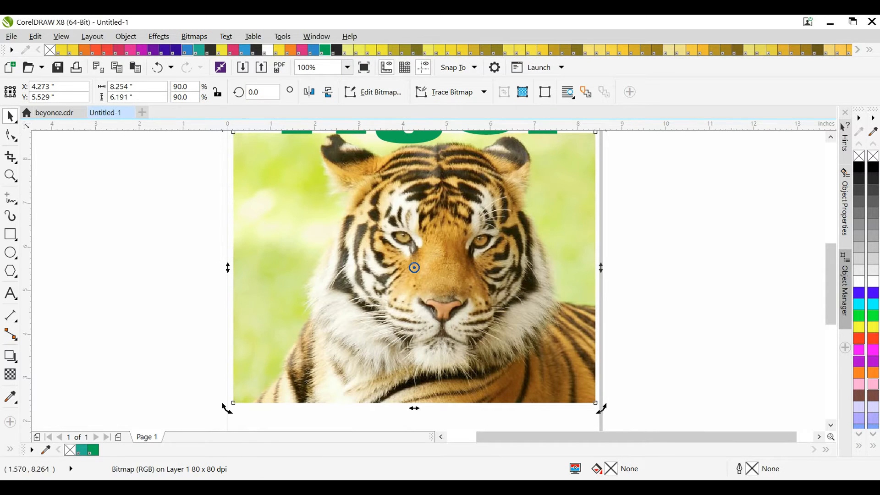
Try a Tone Curve adjustment on the image's green channel with a point at 138, 138, and discard it
{"action": "left_click", "coordinate": [158, 36]}
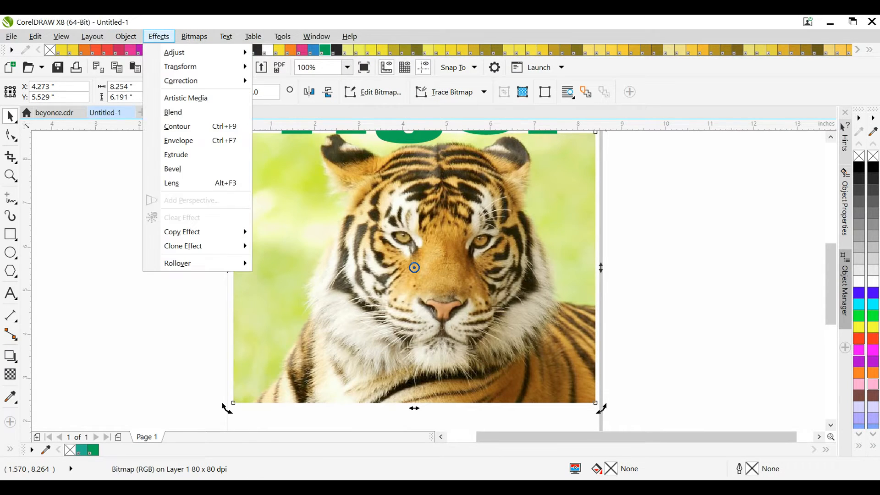
{"action": "mouse_move", "coordinate": [174, 52]}
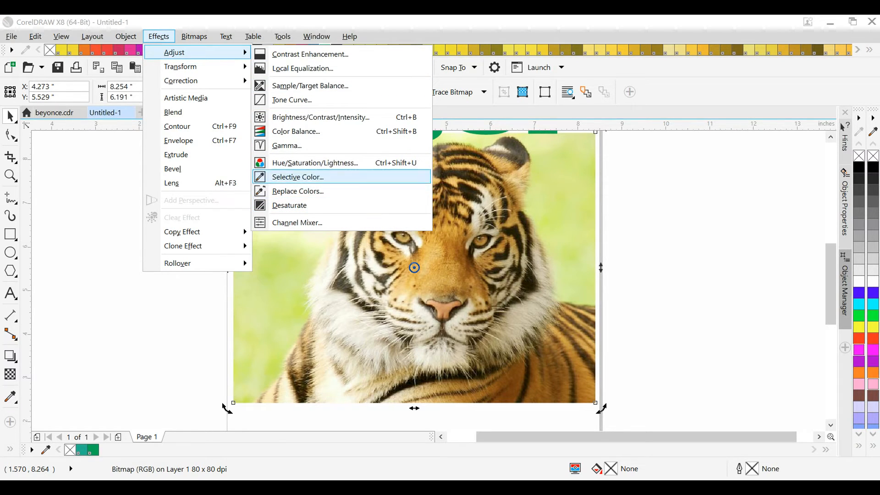
{"action": "left_click", "coordinate": [292, 100]}
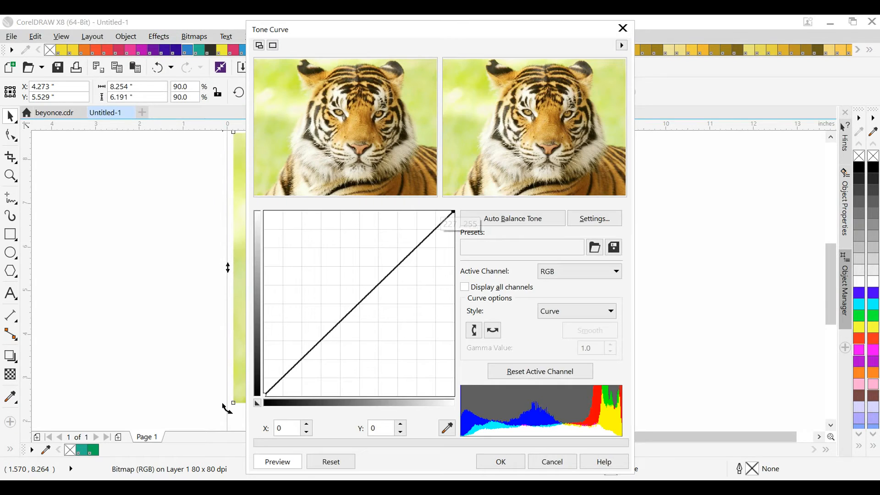
{"action": "left_click", "coordinate": [579, 271]}
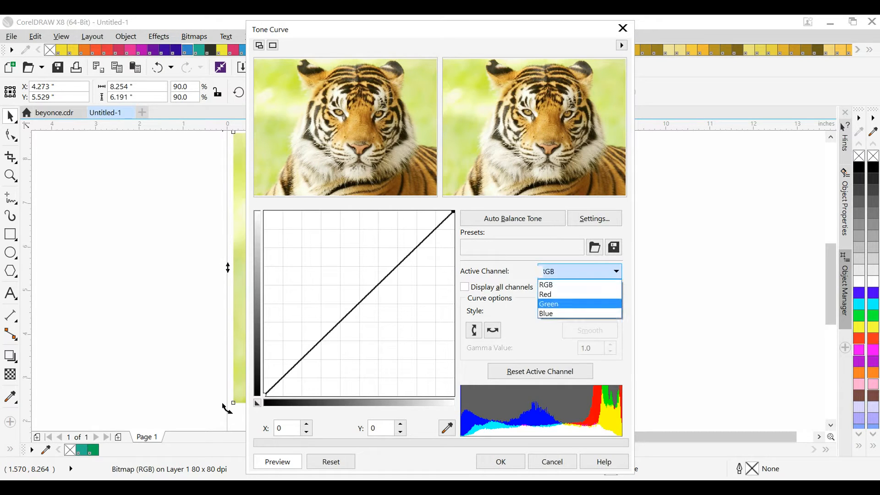
{"action": "left_click", "coordinate": [564, 300]}
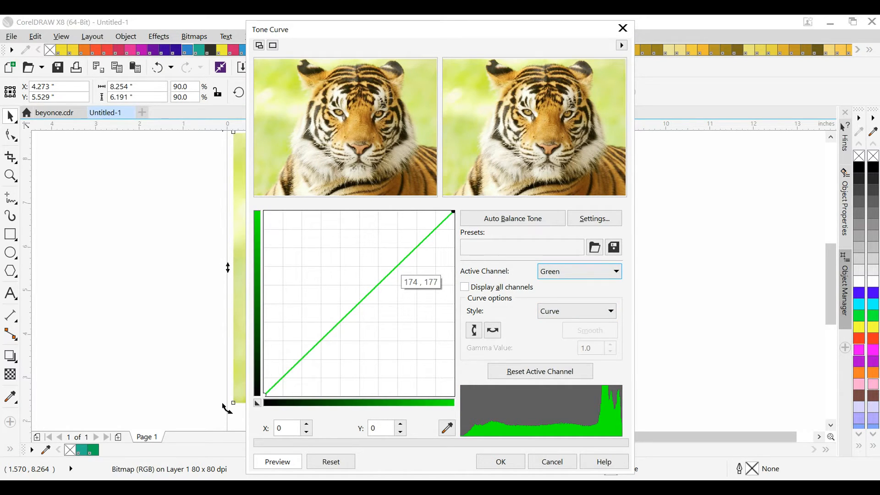
{"action": "left_click", "coordinate": [392, 272]}
{"action": "left_click_drag", "start_coordinate": [391, 272], "coordinate": [366, 295]}
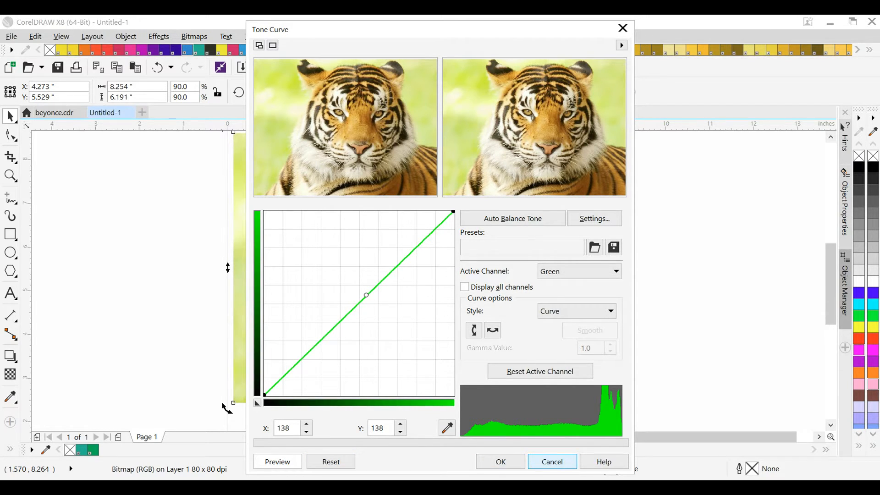
{"action": "left_click", "coordinate": [552, 462]}
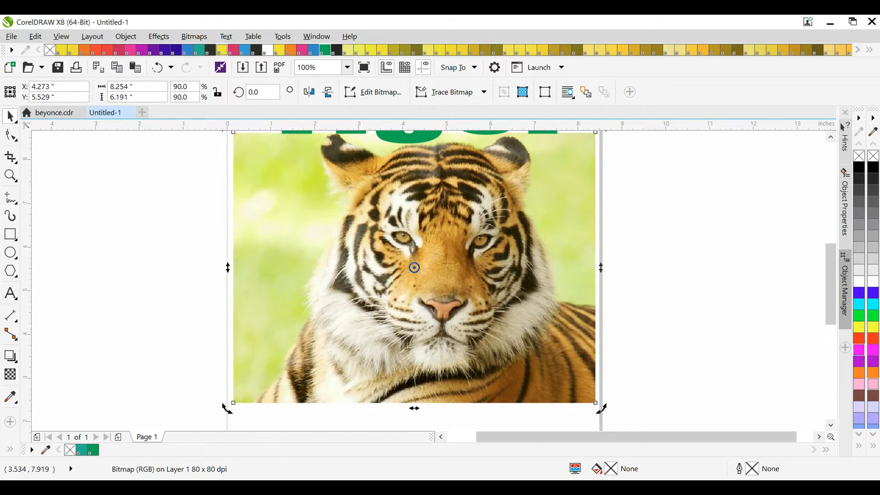
{"action": "left_click", "coordinate": [194, 37]}
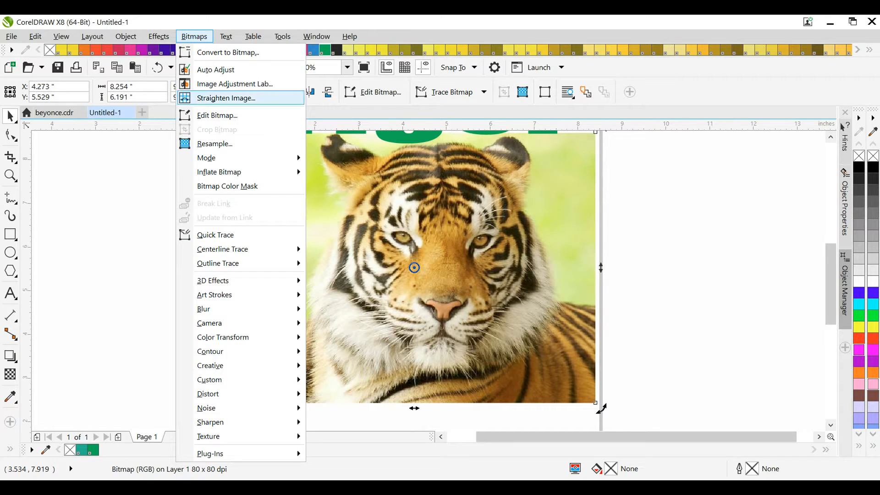
{"action": "mouse_move", "coordinate": [125, 36]}
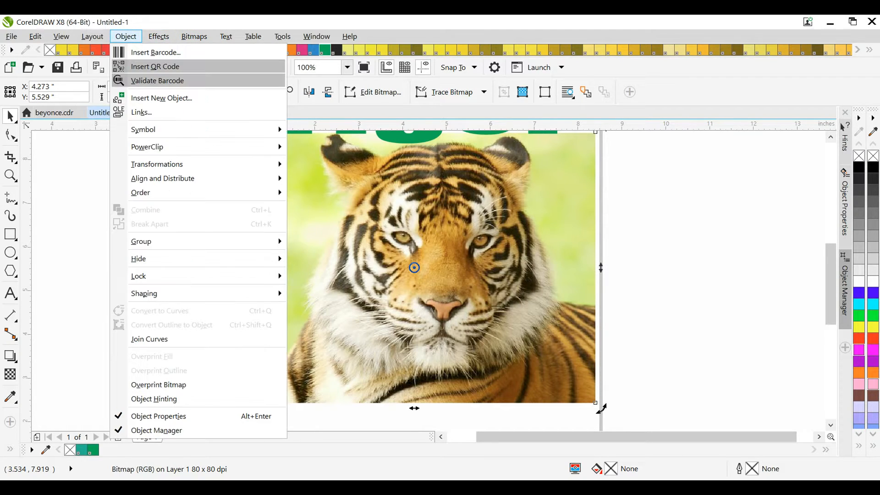
{"action": "mouse_move", "coordinate": [158, 36]}
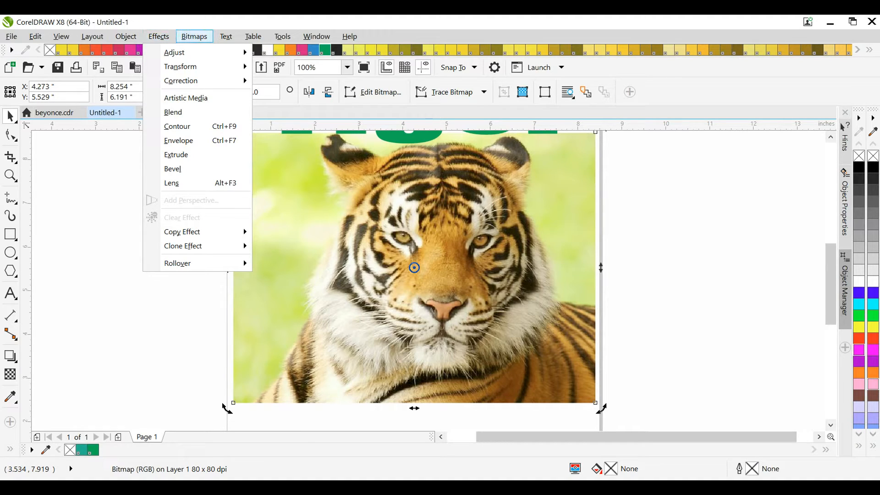
{"action": "mouse_move", "coordinate": [194, 36]}
{"action": "mouse_move", "coordinate": [241, 280]}
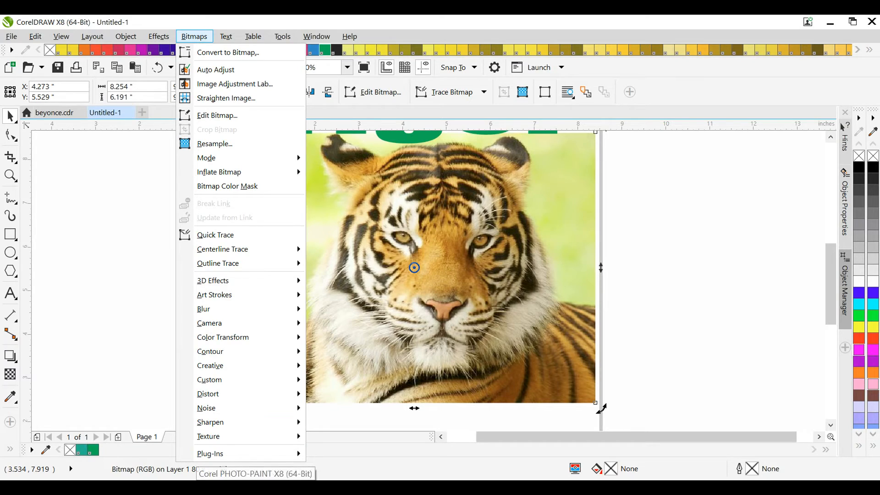
{"action": "mouse_move", "coordinate": [229, 295]}
{"action": "key", "text": "Escape"}
{"action": "key", "text": "Escape"}
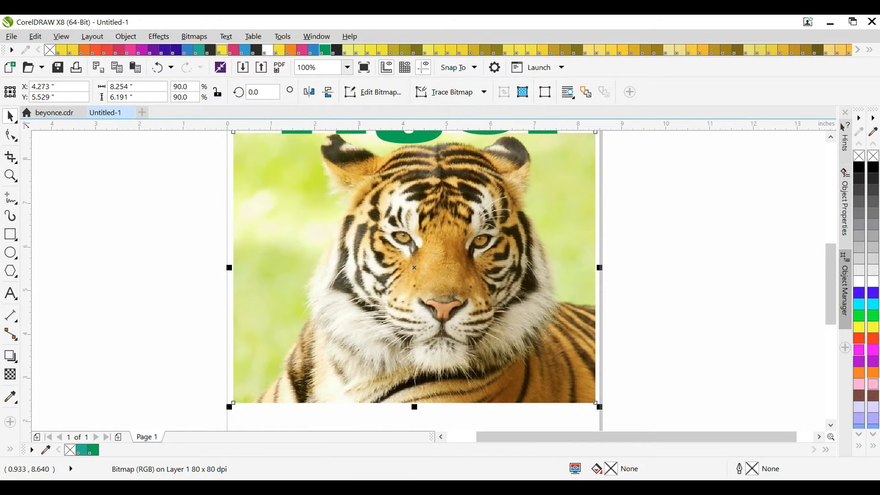
{"action": "left_click", "coordinate": [194, 37]}
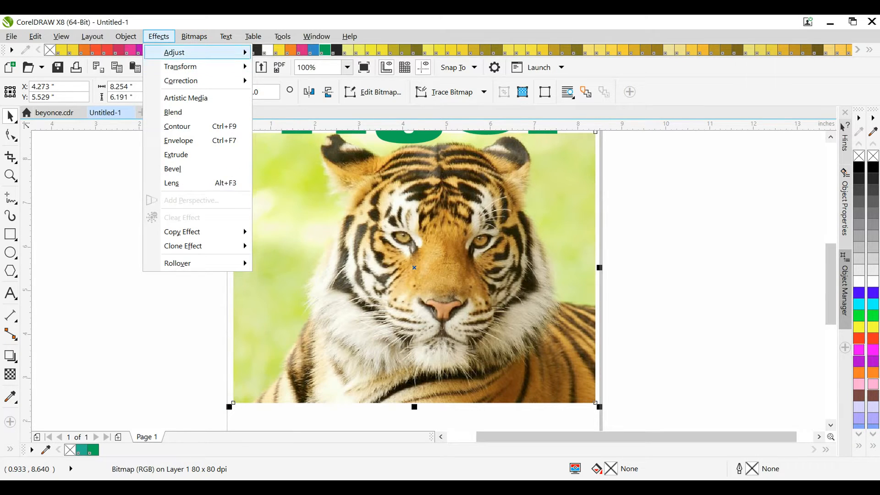
Preview the tiger image's Cyan, Magenta, Yellow and Black output channels in the CMYK Channel Mixer and close it without applying
{"action": "mouse_move", "coordinate": [201, 52]}
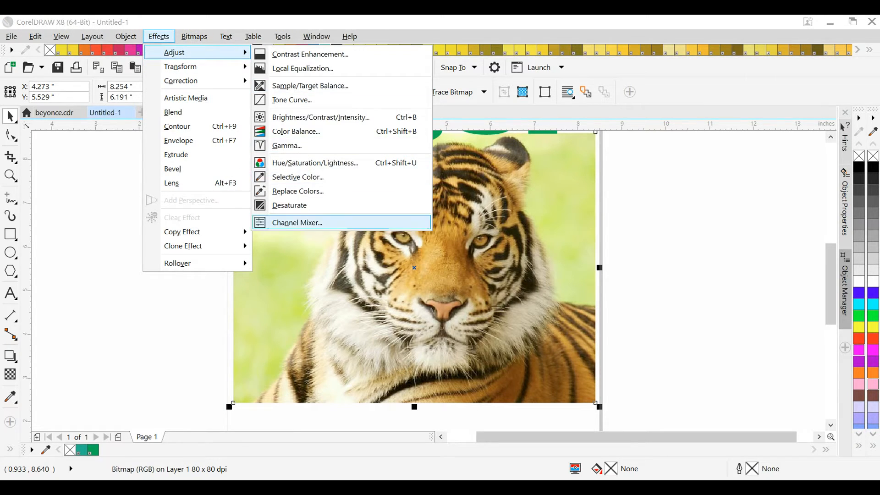
{"action": "left_click", "coordinate": [312, 222]}
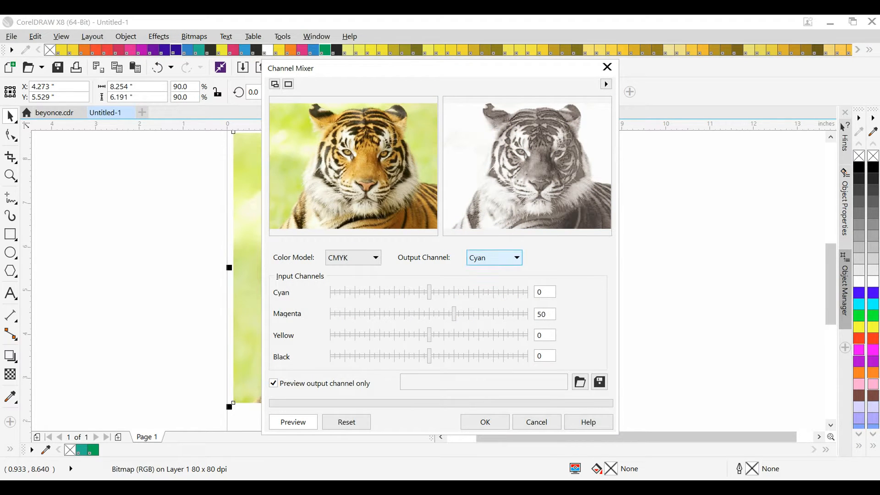
{"action": "left_click", "coordinate": [494, 258]}
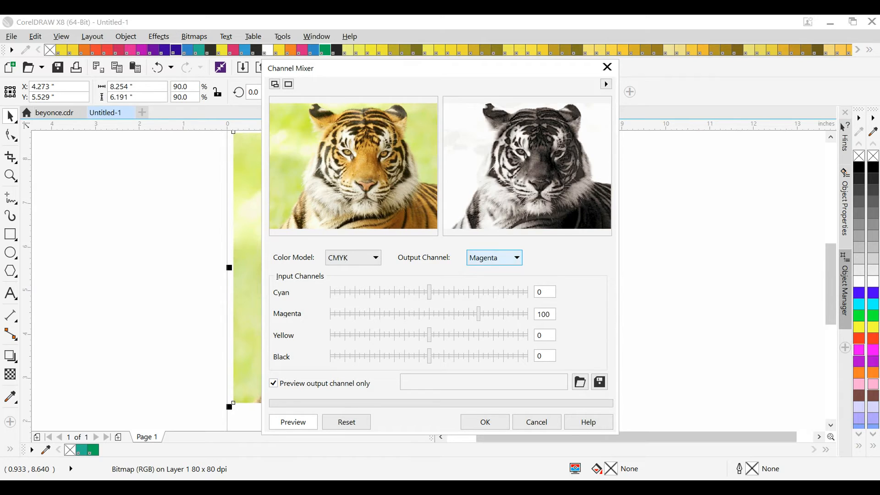
{"action": "left_click", "coordinate": [494, 258]}
{"action": "left_click", "coordinate": [486, 290]}
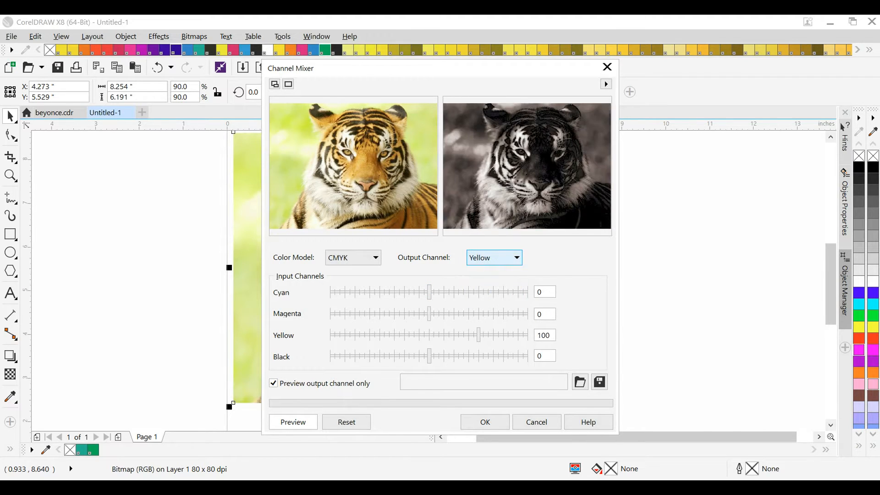
{"action": "left_click", "coordinate": [495, 258]}
{"action": "left_click", "coordinate": [484, 300]}
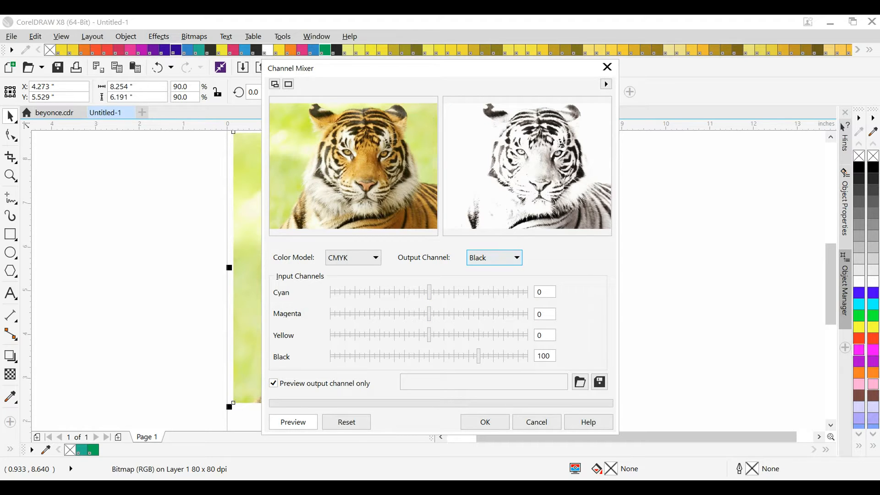
{"action": "left_click", "coordinate": [537, 422]}
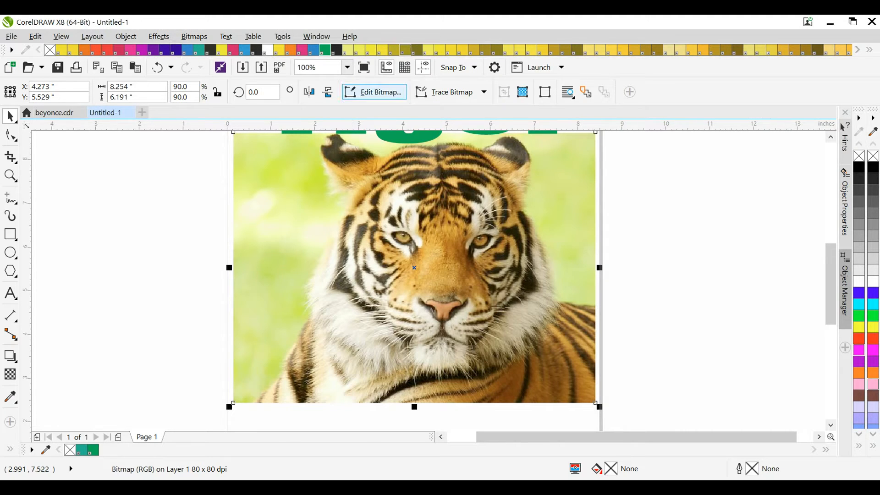
Open the tiger bitmap for editing in Corel PHOTO-PAINT, show the Object Manager and activate the Eyedropper tool
{"action": "left_click", "coordinate": [376, 92]}
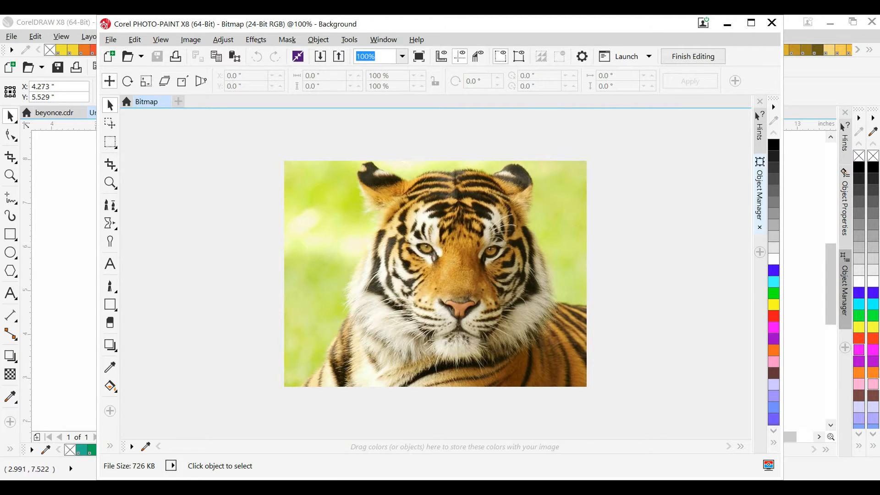
{"action": "left_click", "coordinate": [759, 192]}
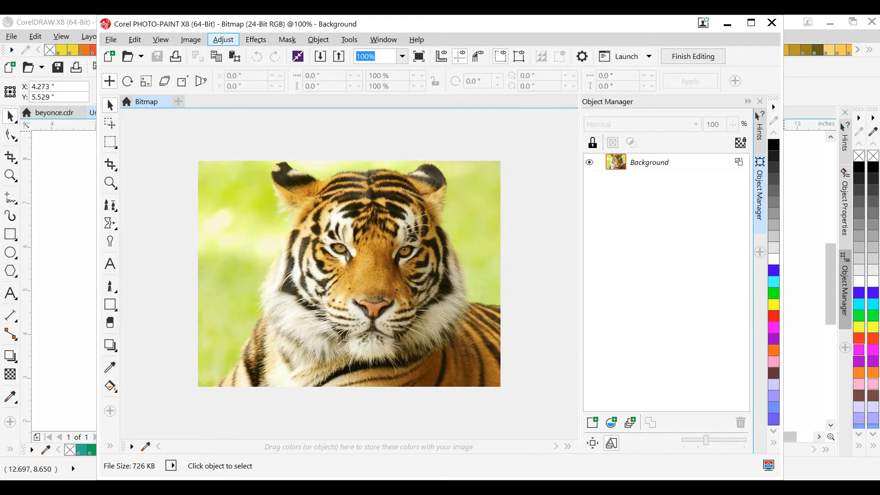
{"action": "left_click", "coordinate": [110, 366]}
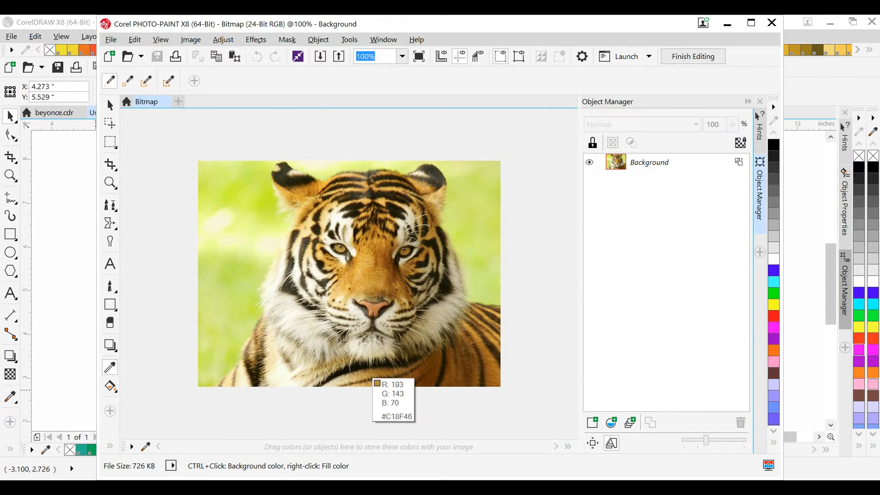
Open the default color management settings and review the available presets, keeping North America General Purpose
{"action": "left_click", "coordinate": [349, 40]}
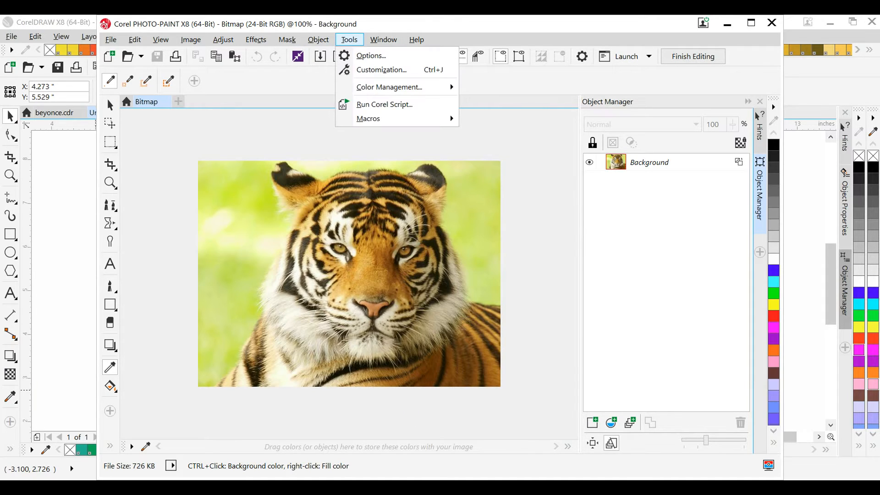
{"action": "mouse_move", "coordinate": [390, 87]}
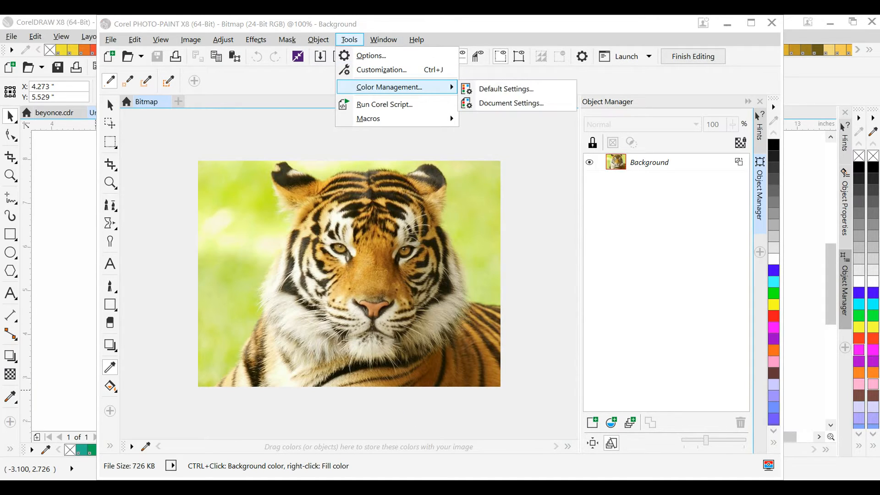
{"action": "left_click", "coordinate": [506, 88]}
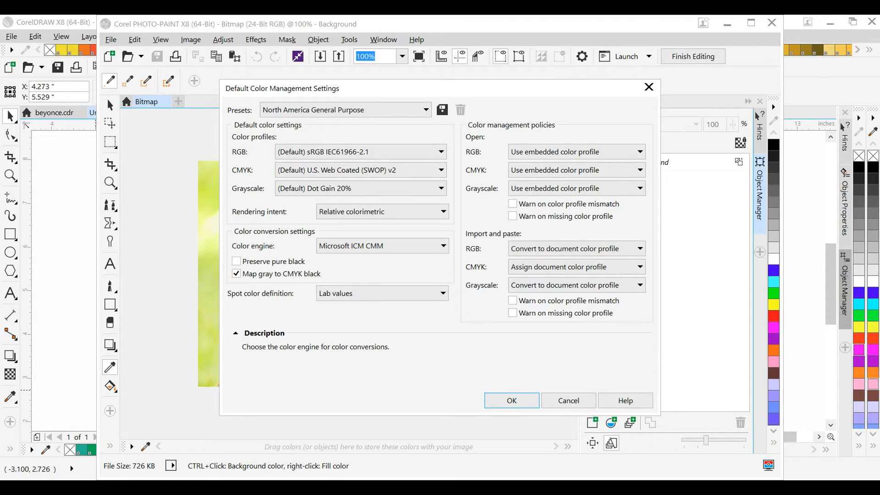
{"action": "left_click", "coordinate": [344, 111]}
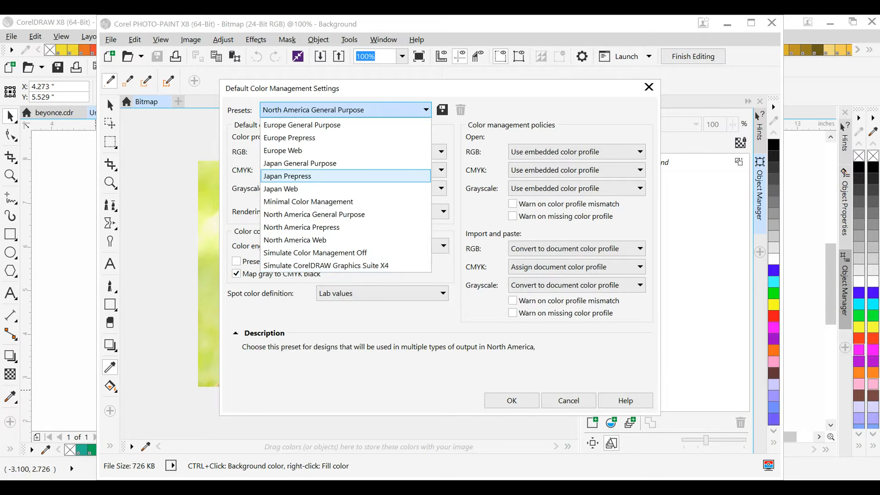
{"action": "left_click", "coordinate": [346, 110]}
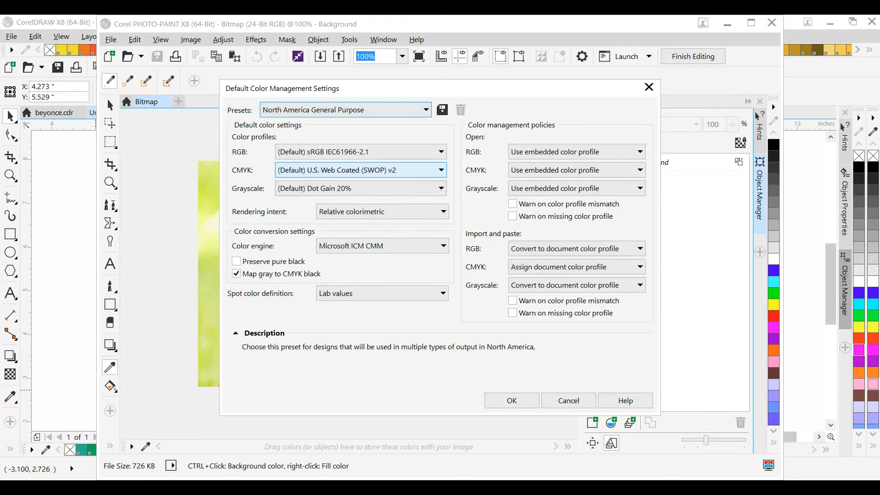
Review the available CMYK color profiles and start loading an additional profile from a file
{"action": "left_click", "coordinate": [361, 170]}
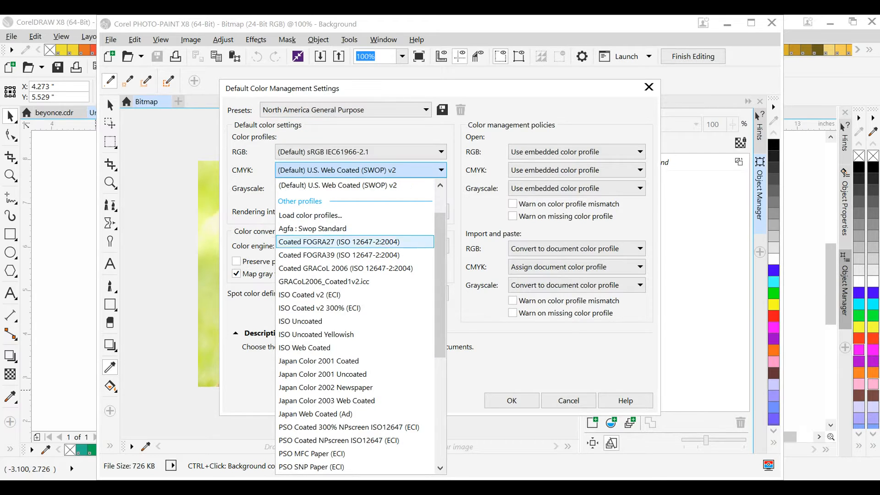
{"action": "scroll", "coordinate": [348, 440], "scroll_direction": "down", "scroll_amount": 3}
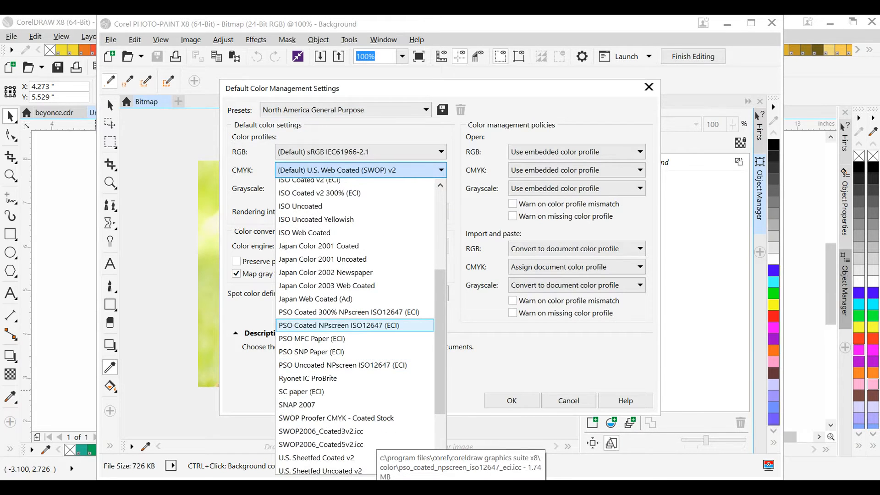
{"action": "scroll", "coordinate": [355, 321], "scroll_direction": "down", "scroll_amount": 2}
{"action": "scroll", "coordinate": [355, 230], "scroll_direction": "up", "scroll_amount": 6}
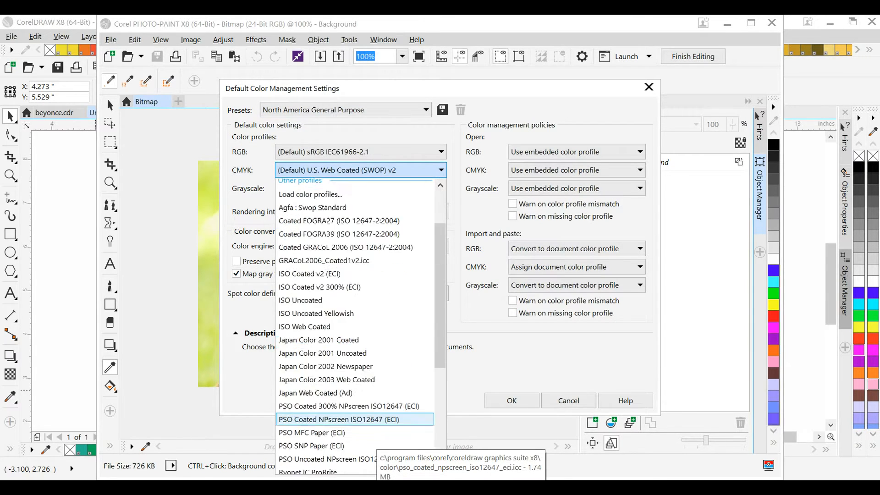
{"action": "left_click", "coordinate": [321, 232]}
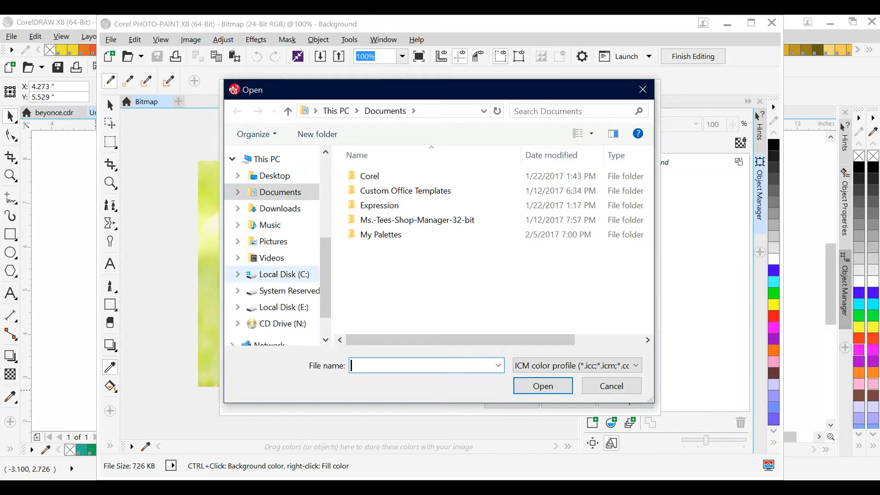
Look through the OneDrive folders for the one that holds the CMYK color profiles
{"action": "scroll", "coordinate": [273, 248], "scroll_direction": "up", "scroll_amount": 3}
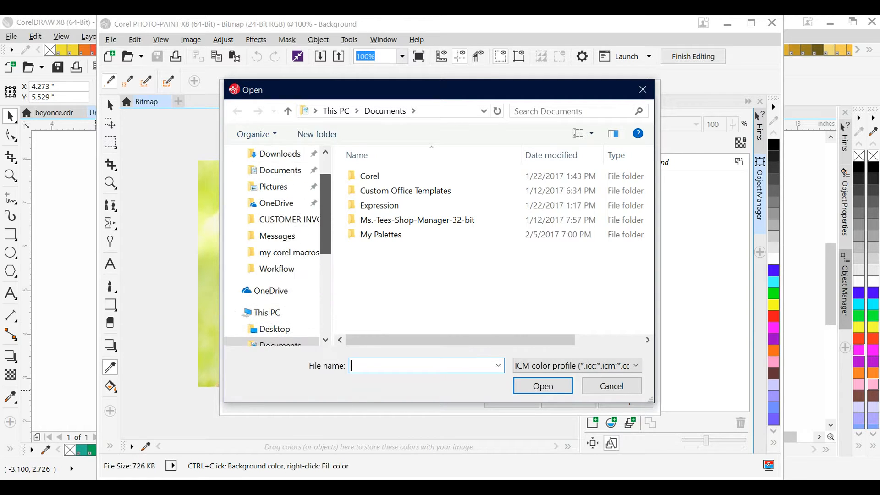
{"action": "left_click", "coordinate": [271, 290]}
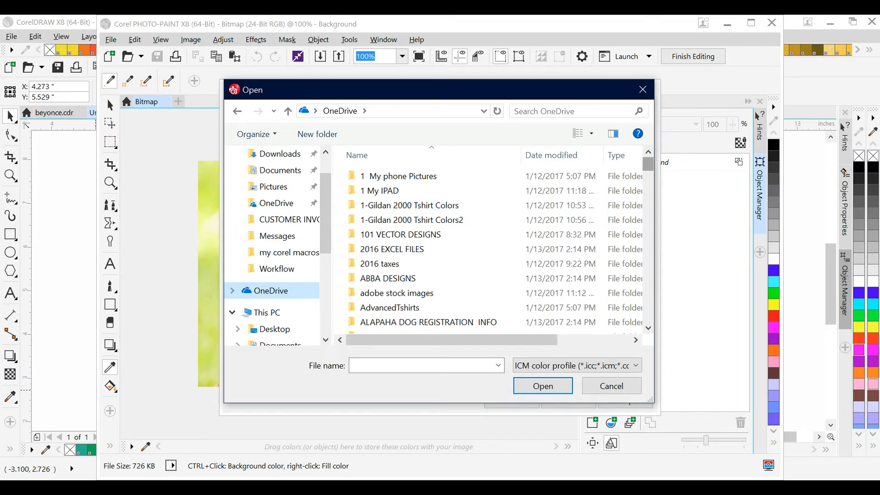
{"action": "scroll", "coordinate": [648, 168], "scroll_direction": "down", "scroll_amount": 2}
{"action": "scroll", "coordinate": [504, 170], "scroll_direction": "down", "scroll_amount": 7}
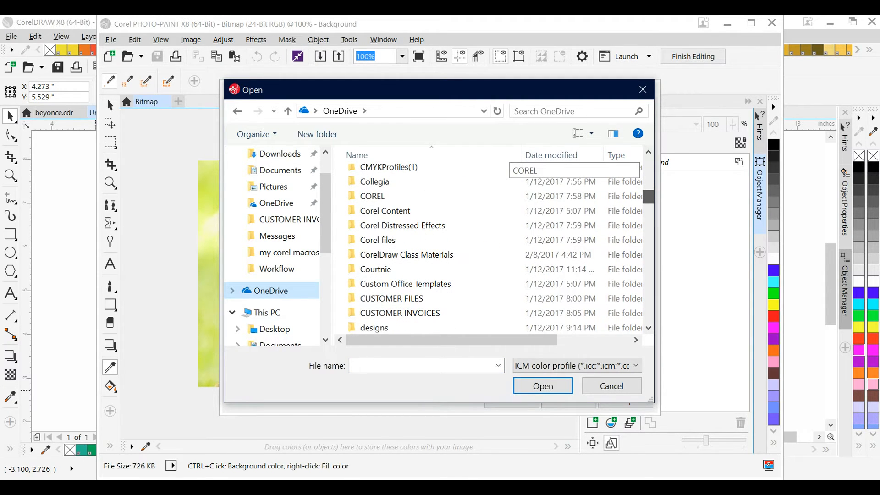
{"action": "scroll", "coordinate": [504, 170], "scroll_direction": "down", "scroll_amount": 9}
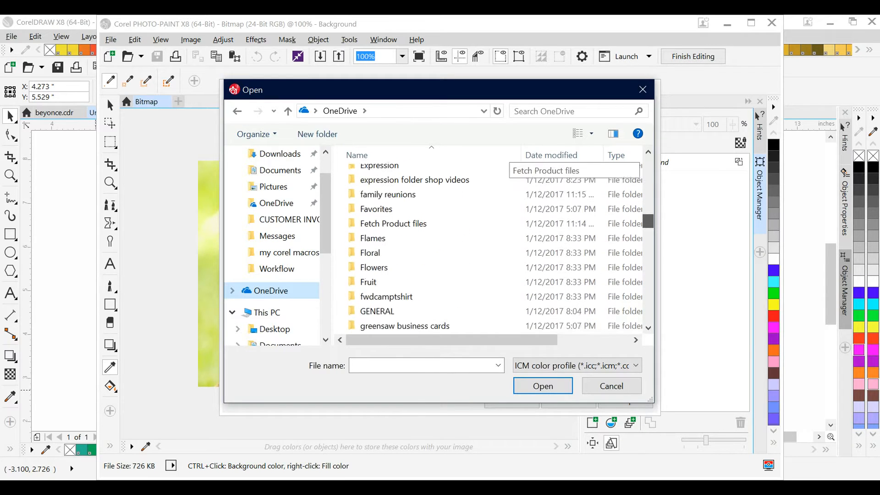
{"action": "scroll", "coordinate": [504, 170], "scroll_direction": "down", "scroll_amount": 5}
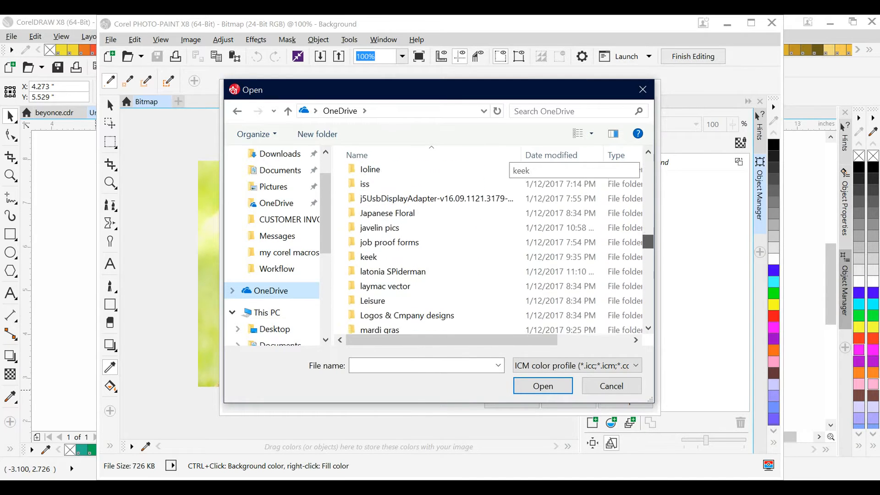
{"action": "scroll", "coordinate": [504, 170], "scroll_direction": "down", "scroll_amount": 3}
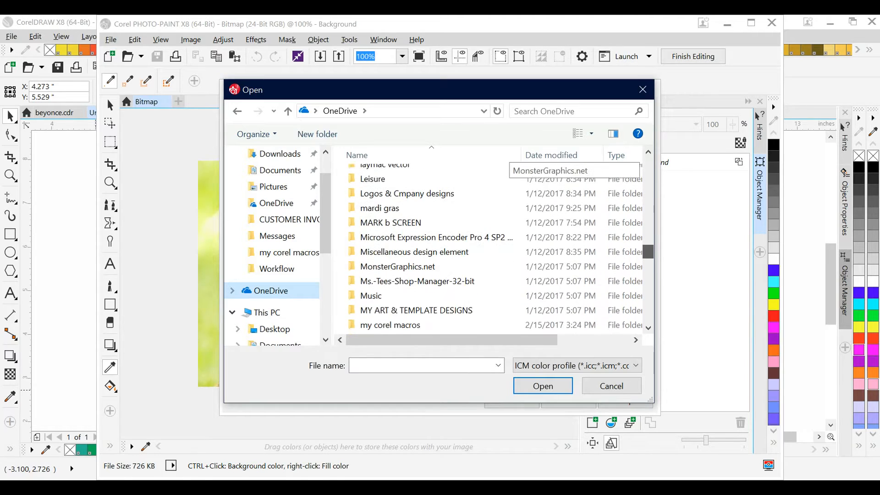
{"action": "scroll", "coordinate": [505, 169], "scroll_direction": "down", "scroll_amount": 1}
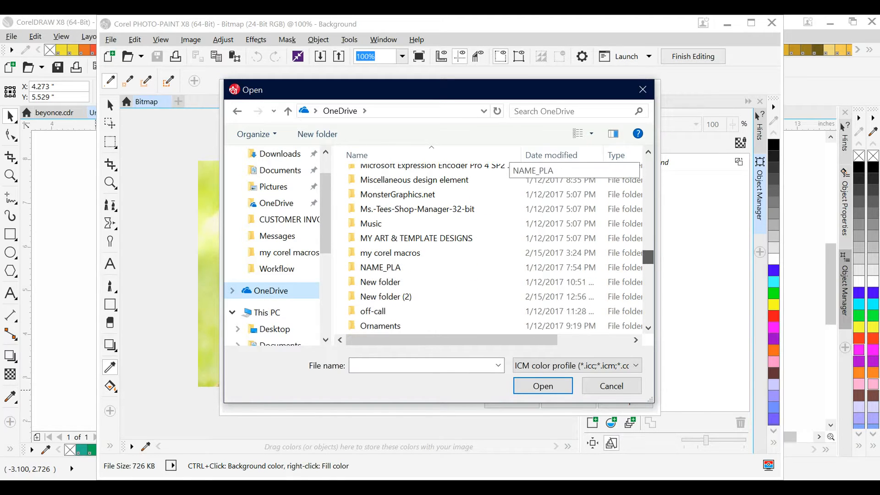
{"action": "scroll", "coordinate": [504, 170], "scroll_direction": "down", "scroll_amount": 5}
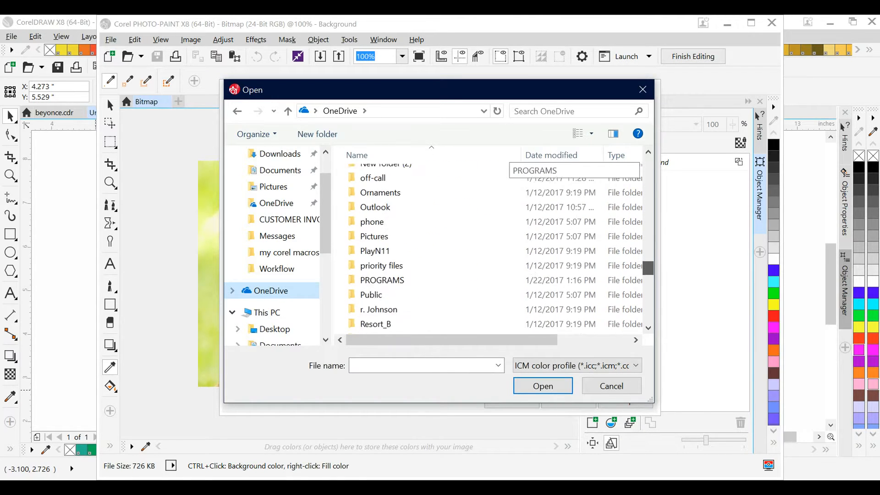
{"action": "scroll", "coordinate": [504, 169], "scroll_direction": "up", "scroll_amount": 7}
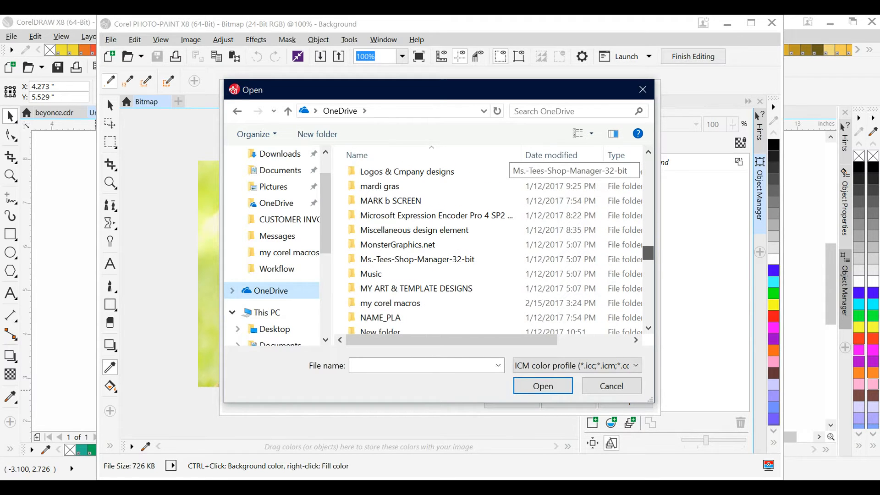
{"action": "scroll", "coordinate": [504, 170], "scroll_direction": "up", "scroll_amount": 4}
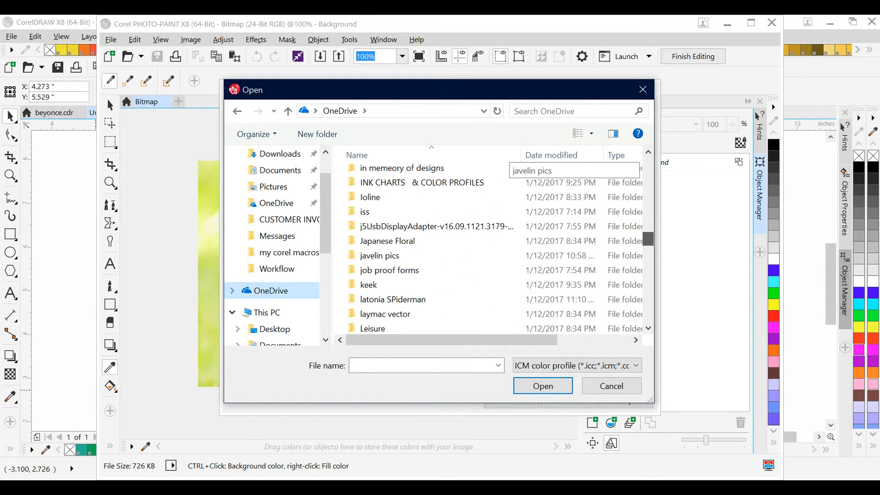
{"action": "scroll", "coordinate": [504, 170], "scroll_direction": "up", "scroll_amount": 9}
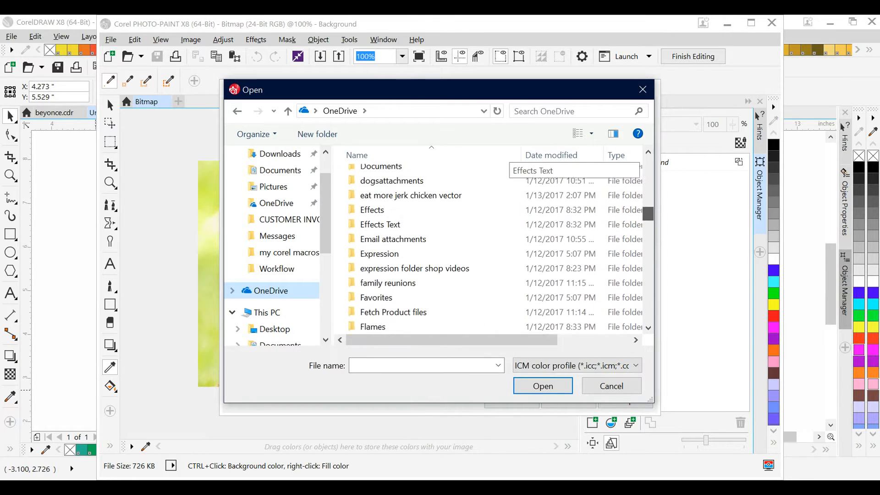
{"action": "scroll", "coordinate": [505, 169], "scroll_direction": "up", "scroll_amount": 3}
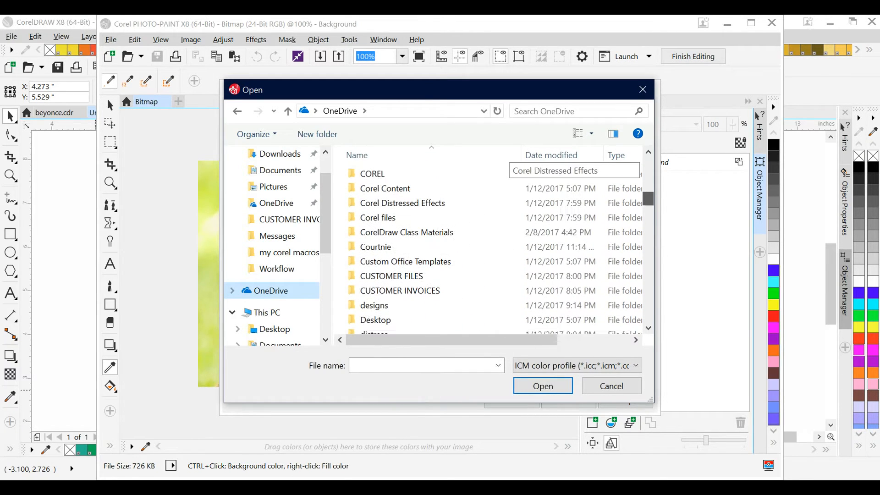
{"action": "scroll", "coordinate": [504, 191], "scroll_direction": "up", "scroll_amount": 2}
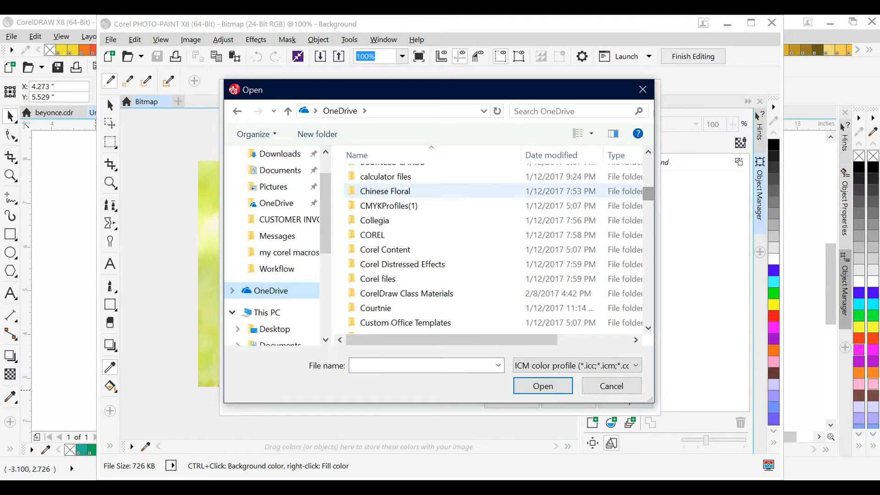
Open the CMYKProfiles(1) folder in OneDrive
{"action": "double_click", "coordinate": [505, 192]}
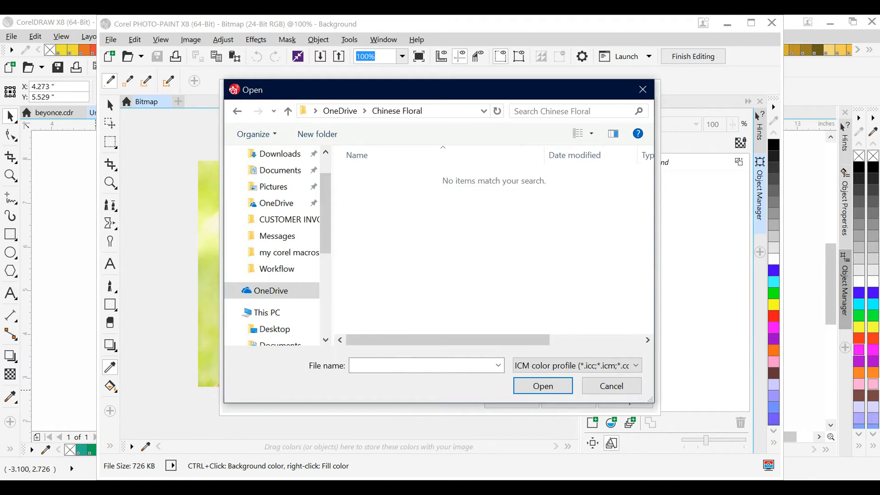
{"action": "left_click", "coordinate": [237, 111]}
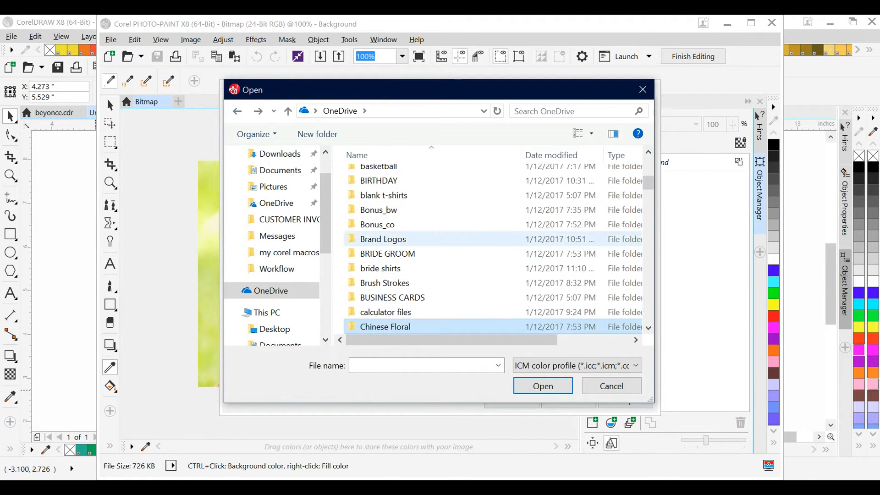
{"action": "scroll", "coordinate": [459, 321], "scroll_direction": "down", "scroll_amount": 1}
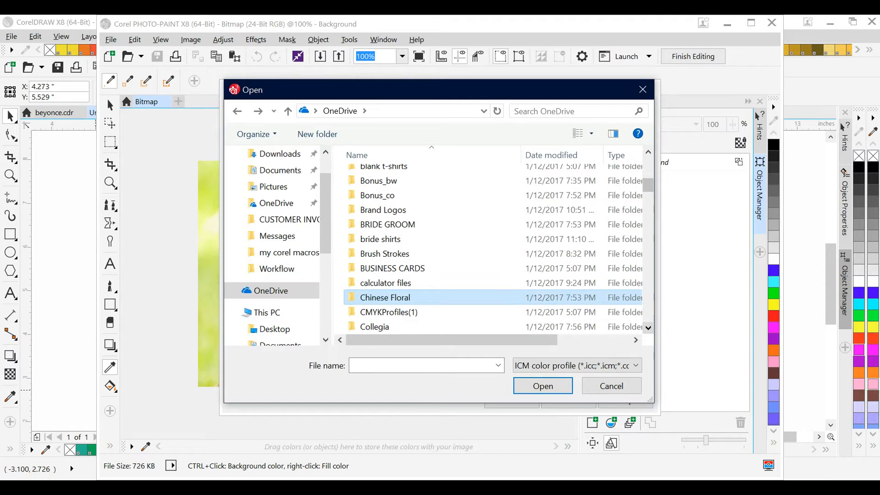
{"action": "double_click", "coordinate": [388, 313]}
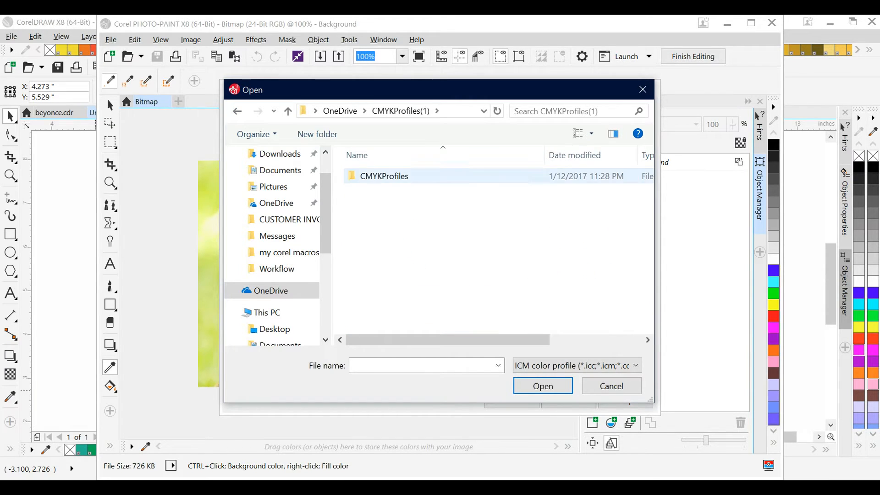
Load the Ryonet IC ProBrite.icc profile from the CORELX5 folder inside CMYKProfiles as the default CMYK profile
{"action": "double_click", "coordinate": [384, 177]}
{"action": "double_click", "coordinate": [384, 176]}
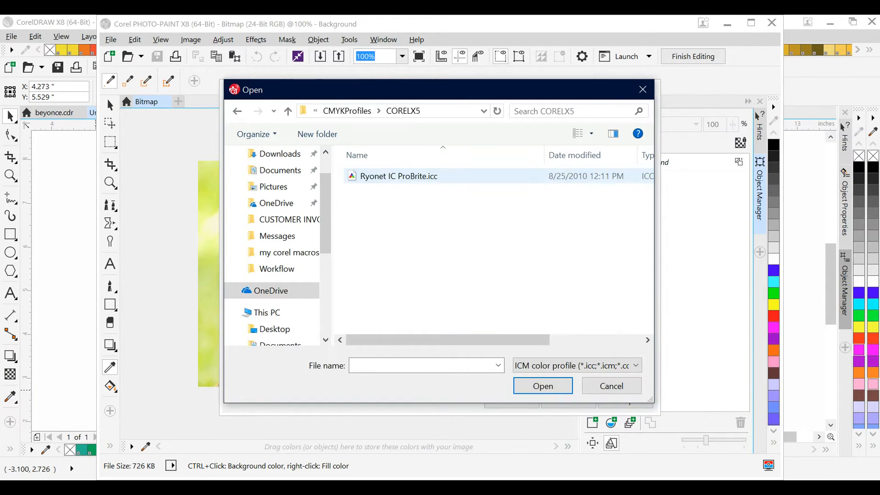
{"action": "left_click", "coordinate": [384, 176]}
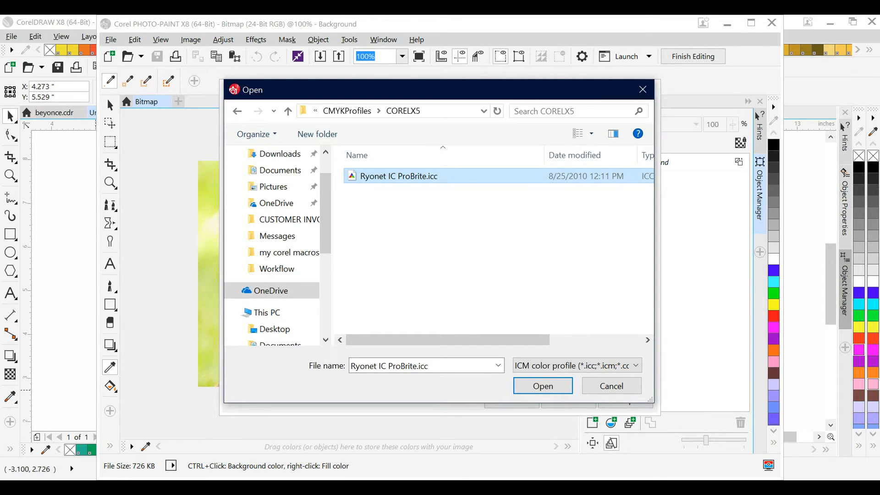
{"action": "left_click", "coordinate": [543, 386]}
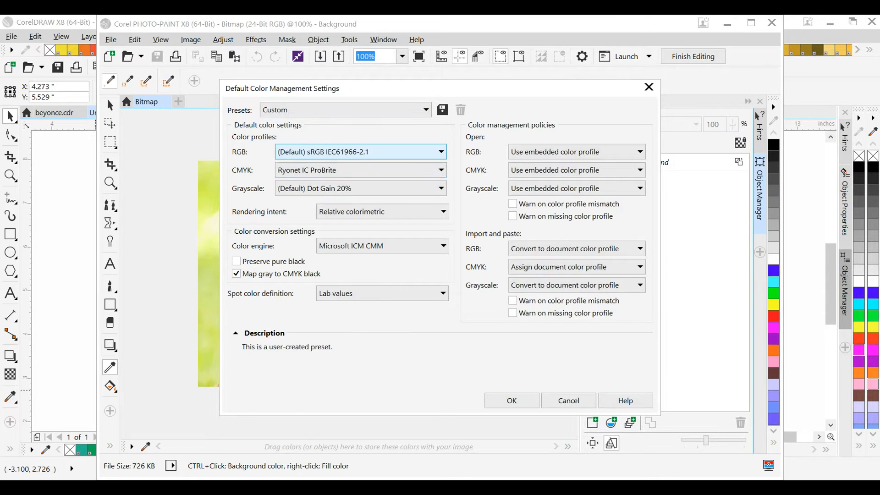
Set the default RGB profile to Apple RGB and the color engine to Microsoft WCS
{"action": "left_click", "coordinate": [358, 151]}
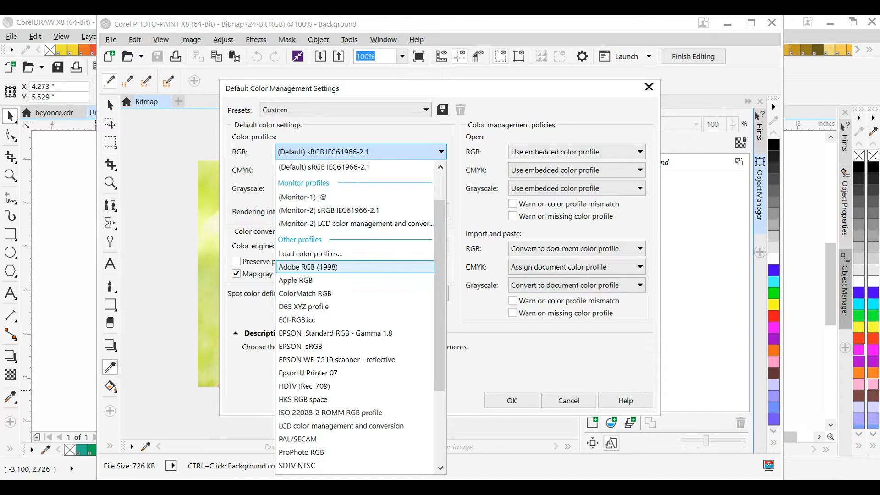
{"action": "left_click", "coordinate": [296, 280]}
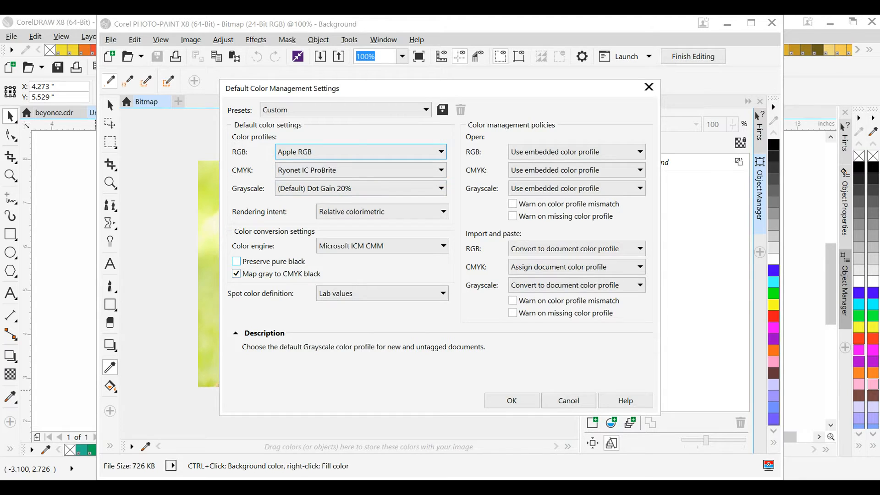
{"action": "left_click", "coordinate": [382, 246]}
{"action": "key", "text": "Return"}
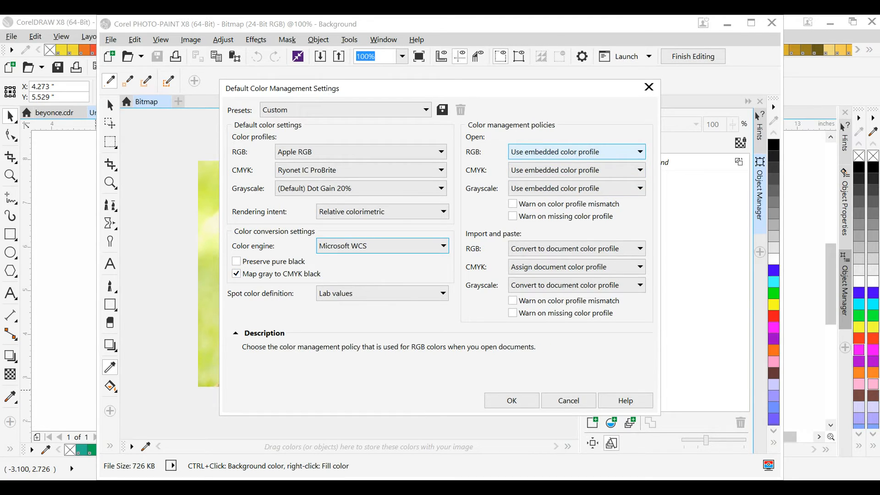
Set the color management policy for opening RGB documents to Convert to default color profile
{"action": "key", "text": "alt+Down"}
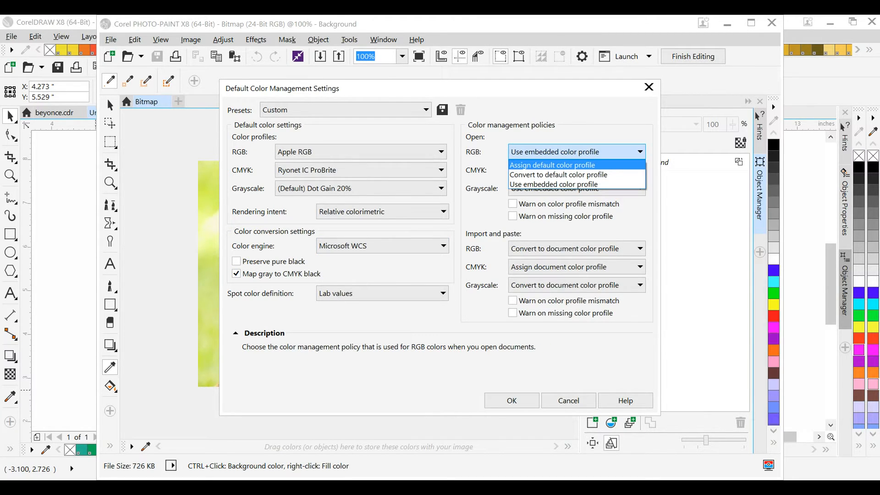
{"action": "key", "text": "Tab"}
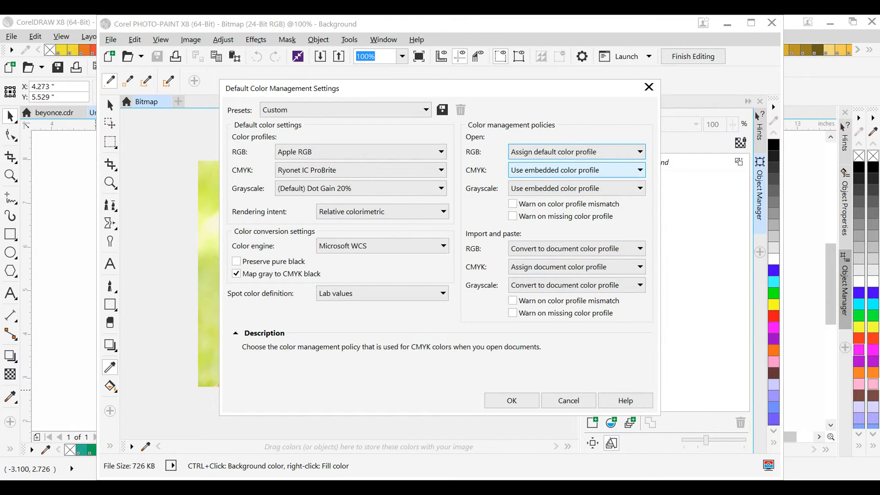
{"action": "key", "text": "shift+Tab"}
{"action": "key", "text": "alt+Down"}
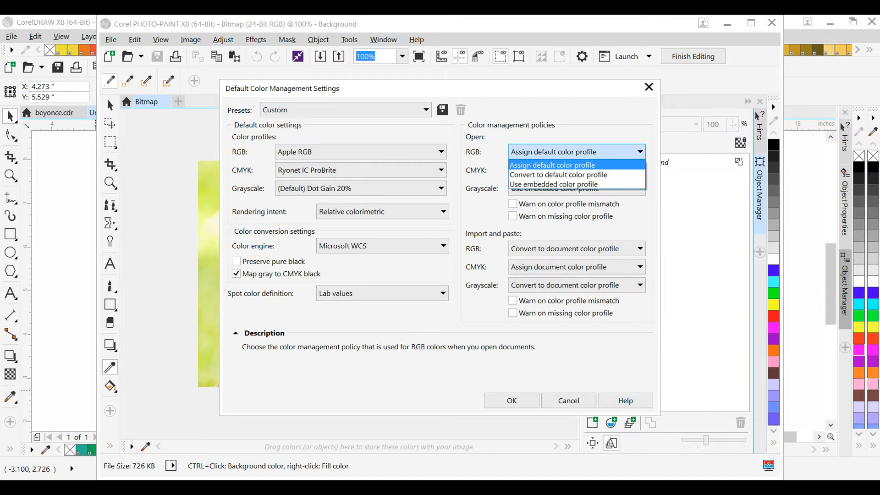
{"action": "key", "text": "Down"}
{"action": "key", "text": "Return"}
Set the CMYK and Grayscale policies for opening documents to Convert to default color profile
{"action": "key", "text": "Tab"}
{"action": "key", "text": "alt+Down"}
{"action": "key", "text": "Up"}
{"action": "key", "text": "Return"}
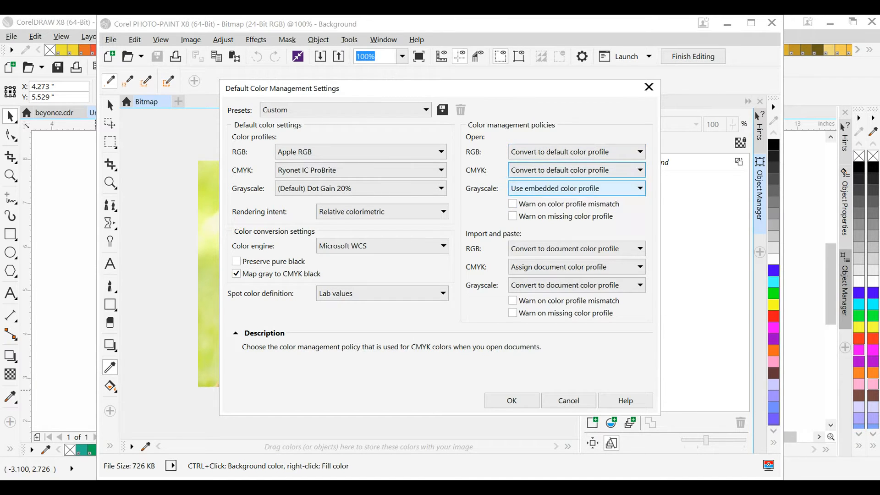
{"action": "key", "text": "Tab"}
{"action": "key", "text": "alt+Down"}
{"action": "key", "text": "Up"}
{"action": "key", "text": "Return"}
Enable the warning on color profile mismatch for opening documents
{"action": "key", "text": "Tab"}
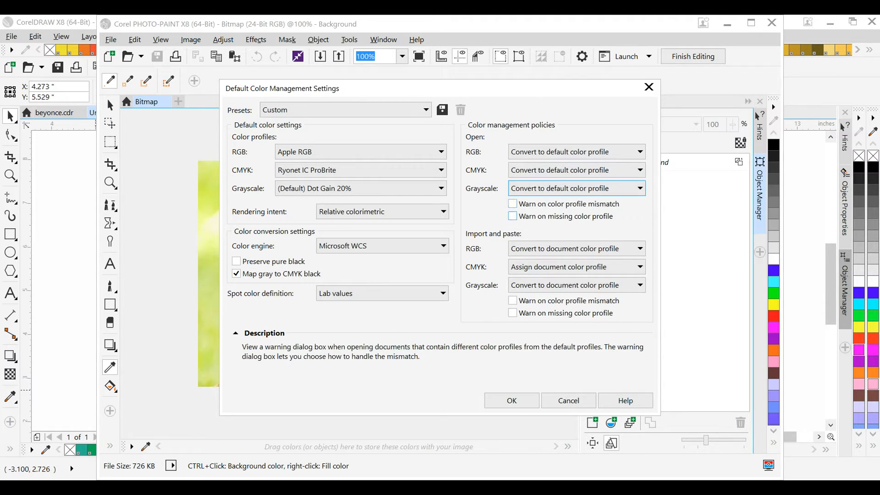
{"action": "key", "text": "space"}
{"action": "key", "text": "Tab"}
{"action": "key", "text": "Tab"}
{"action": "key", "text": "Tab"}
{"action": "key", "text": "shift+Tab"}
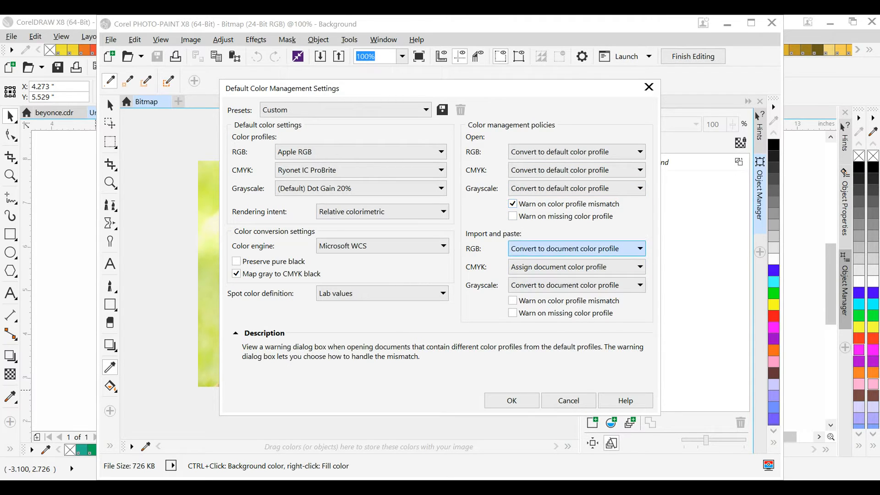
Keep the RGB import and paste policy at Convert to document color profile and set the CMYK one to the same option
{"action": "key", "text": "alt+Down"}
{"action": "key", "text": "Up"}
{"action": "left_click", "coordinate": [563, 272]}
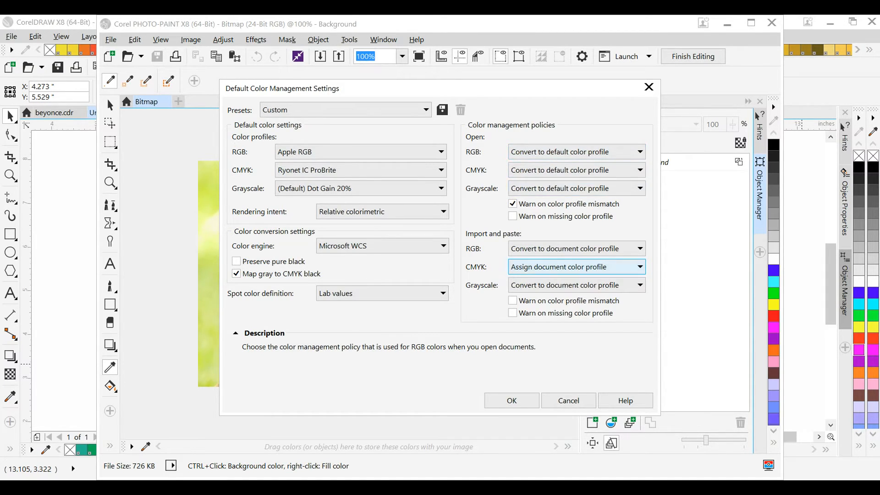
{"action": "left_click", "coordinate": [577, 267]}
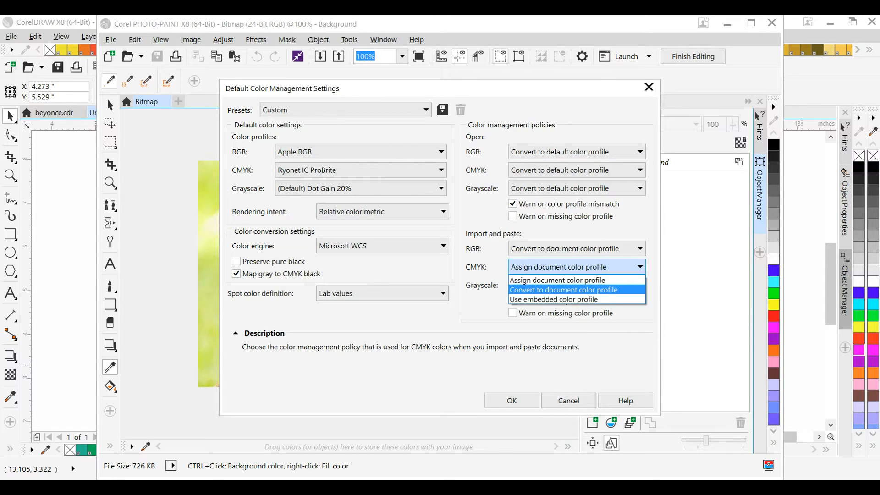
{"action": "left_click", "coordinate": [564, 290]}
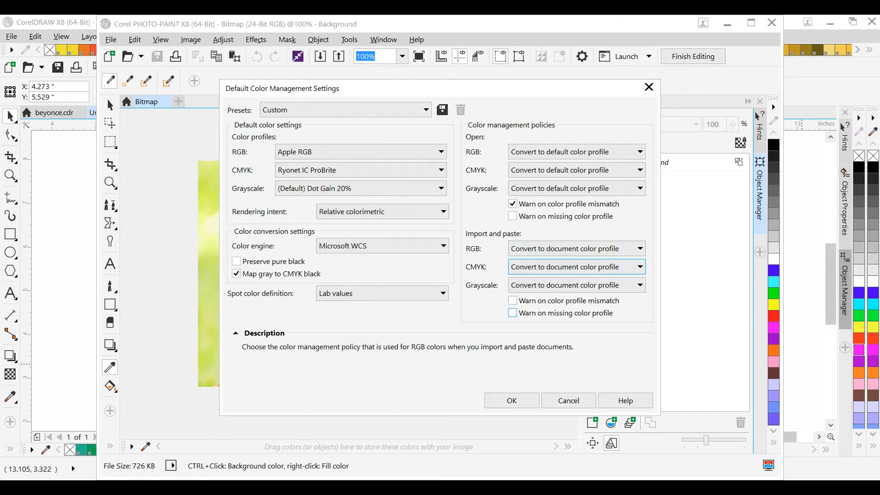
Enable the mismatch and missing profile warnings for import and paste, plus the missing profile warning for opening documents
{"action": "left_click", "coordinate": [513, 301]}
{"action": "left_click", "coordinate": [513, 312]}
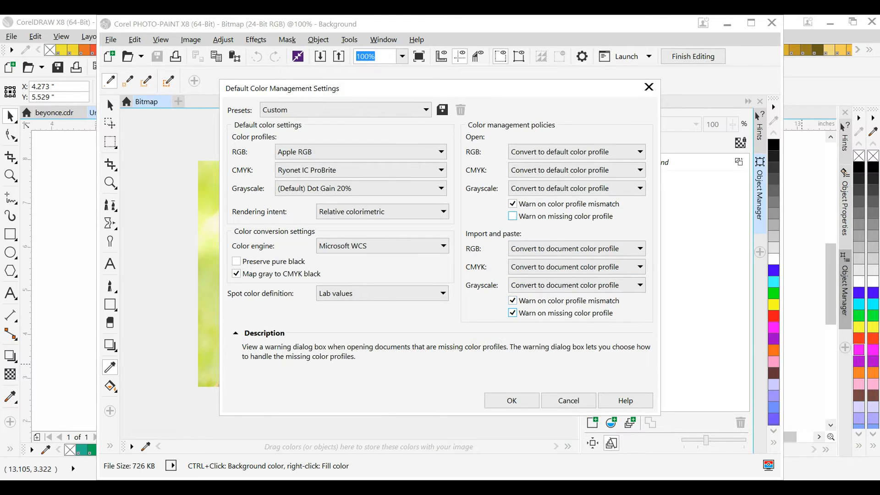
{"action": "left_click", "coordinate": [513, 216]}
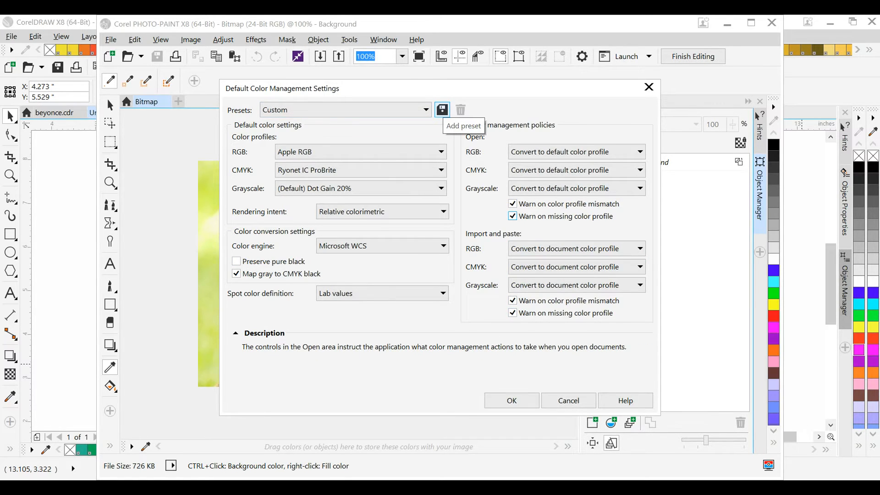
Save the color settings as a preset named "4 color process printing" and apply them
{"action": "left_click", "coordinate": [442, 110]}
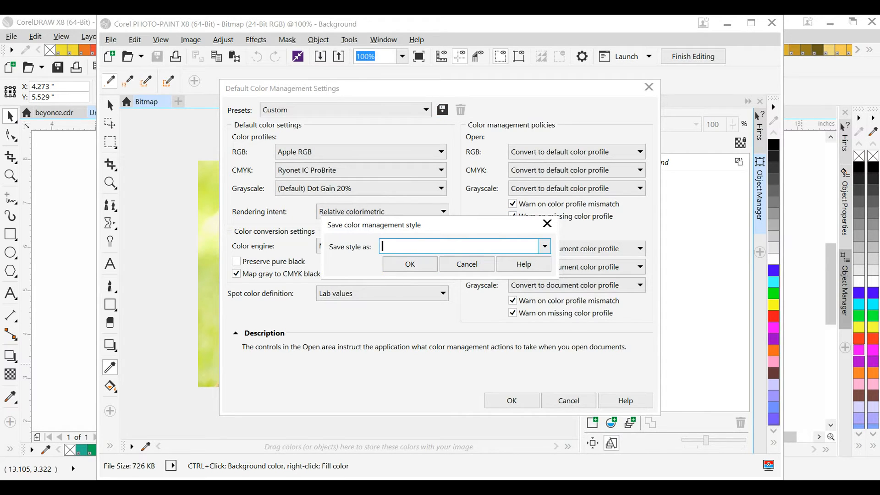
{"action": "type", "text": "4 color process printing"}
{"action": "key", "text": "Return"}
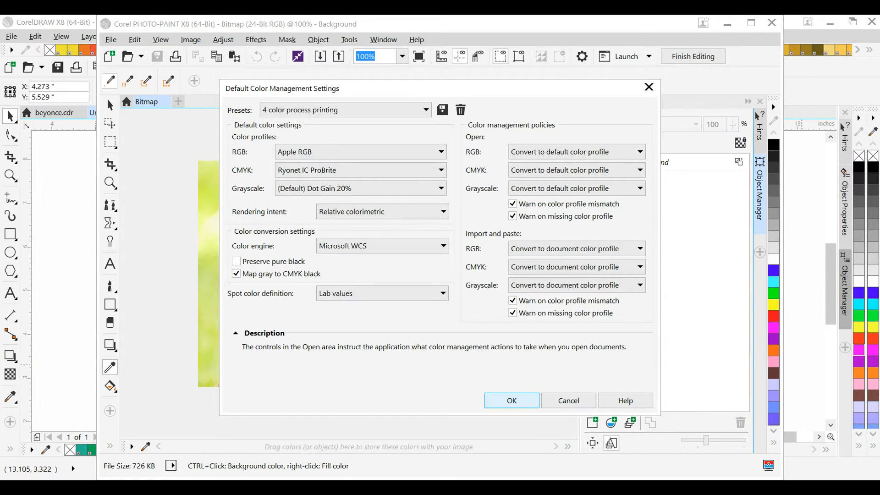
{"action": "left_click", "coordinate": [511, 401]}
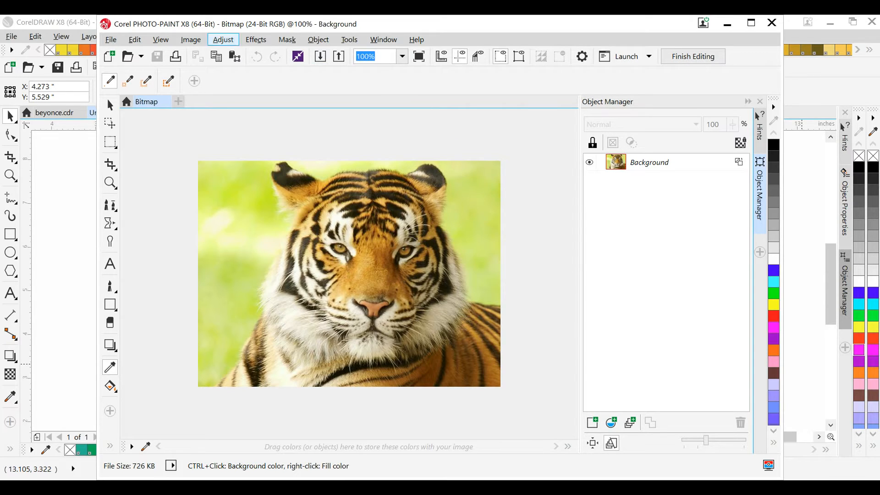
Reopen the default color management settings to check the saved preset and its color profiles
{"action": "left_click", "coordinate": [349, 40]}
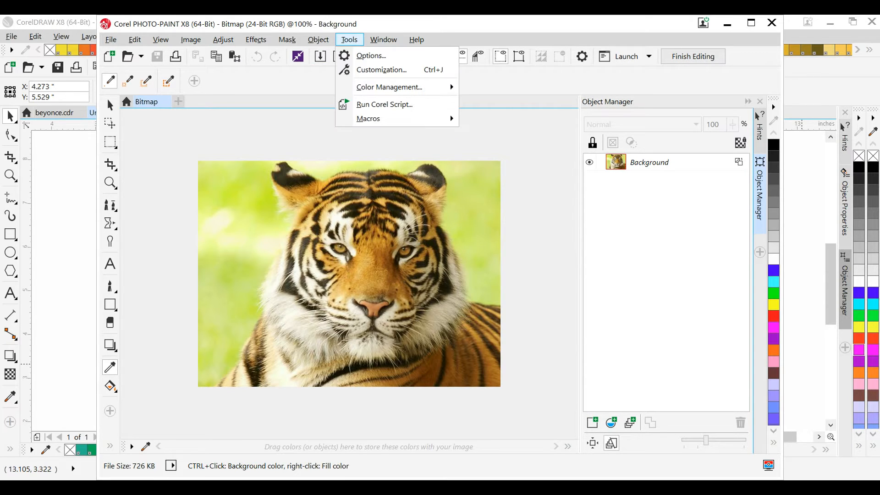
{"action": "mouse_move", "coordinate": [397, 87]}
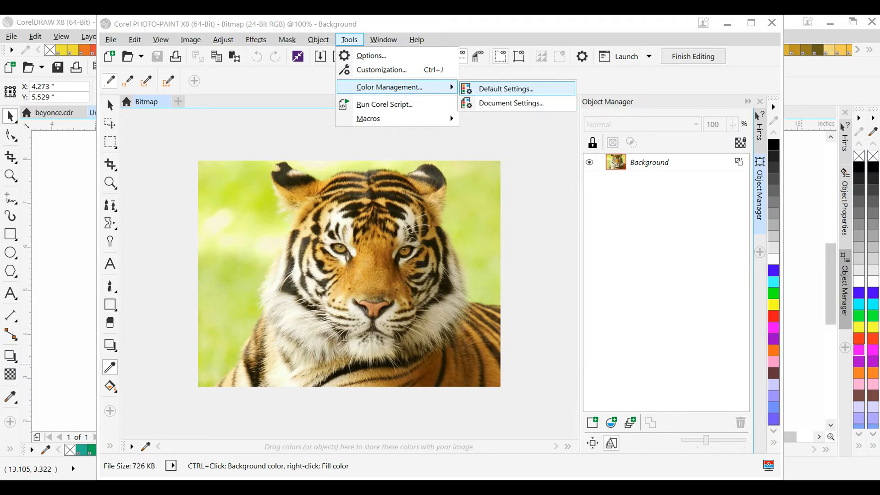
{"action": "key", "text": "Return"}
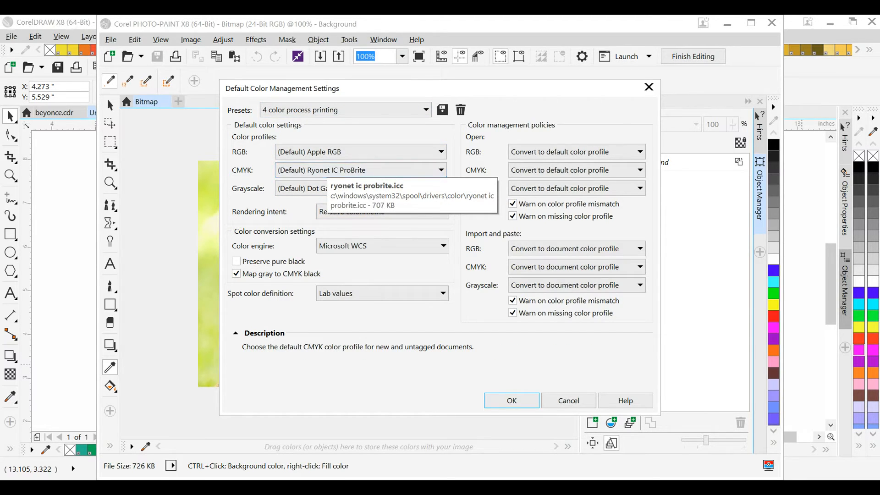
{"action": "left_click", "coordinate": [512, 400]}
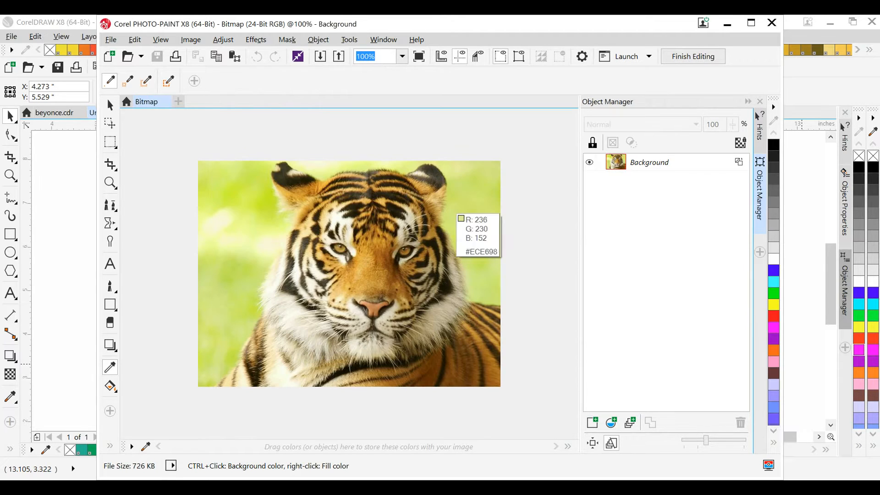
Assign the Apple RGB color profile to the tiger image in the document color settings
{"action": "left_click", "coordinate": [349, 40]}
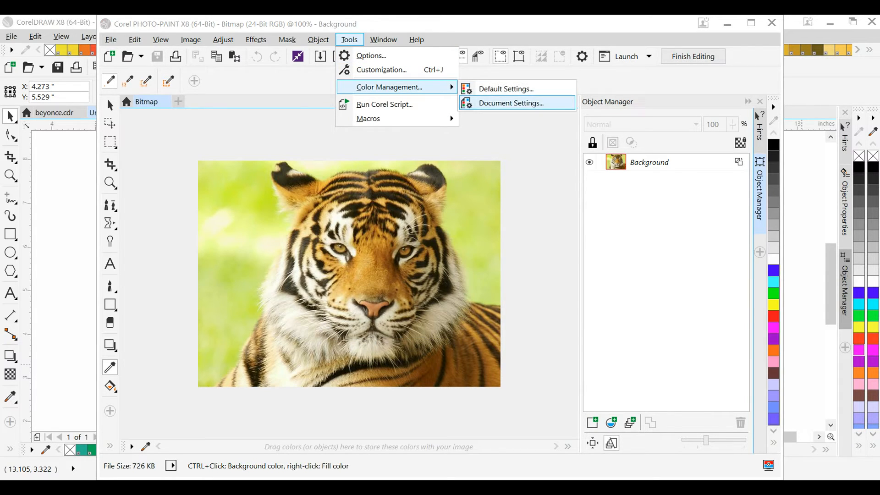
{"action": "left_click", "coordinate": [515, 102]}
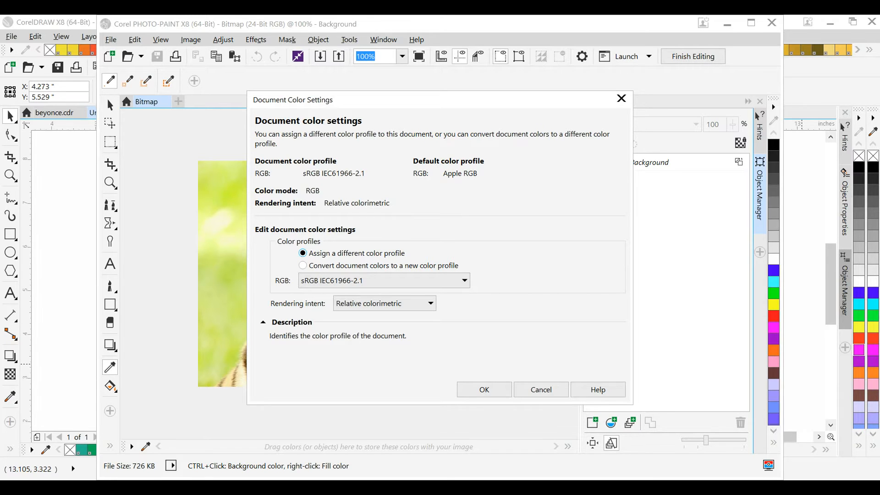
{"action": "left_click_drag", "start_coordinate": [412, 100], "coordinate": [580, 96]}
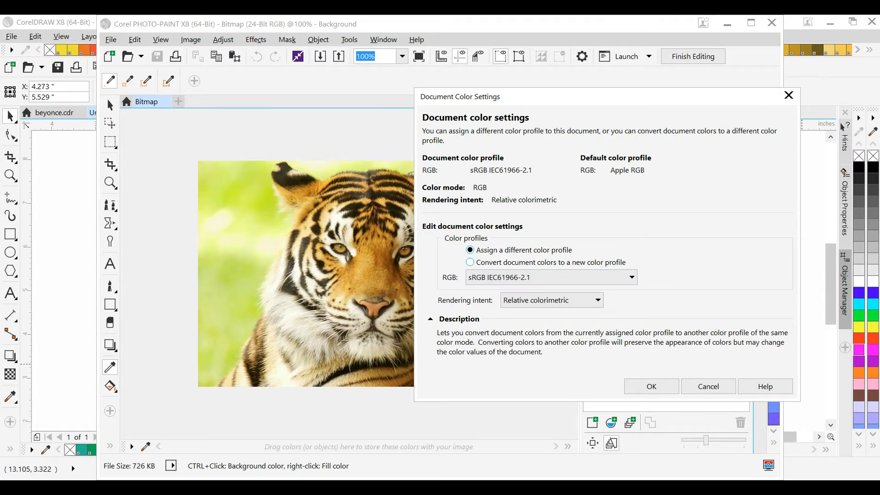
{"action": "left_click", "coordinate": [550, 277]}
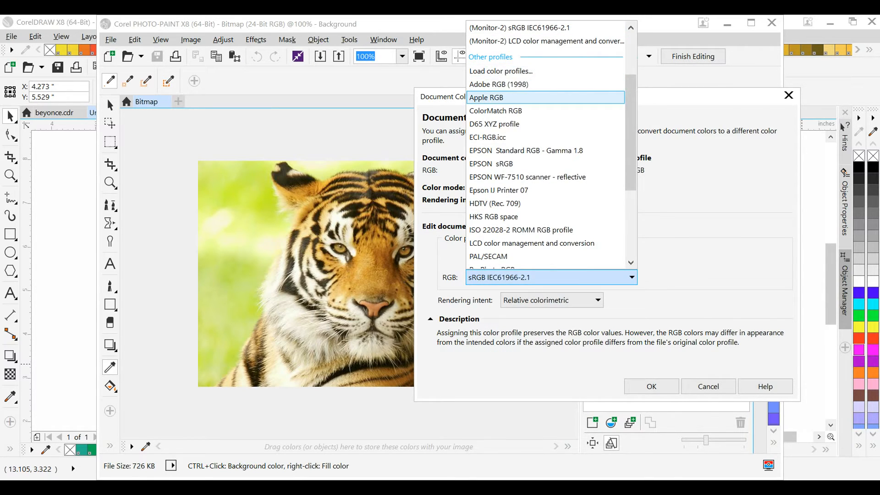
{"action": "key", "text": "Return"}
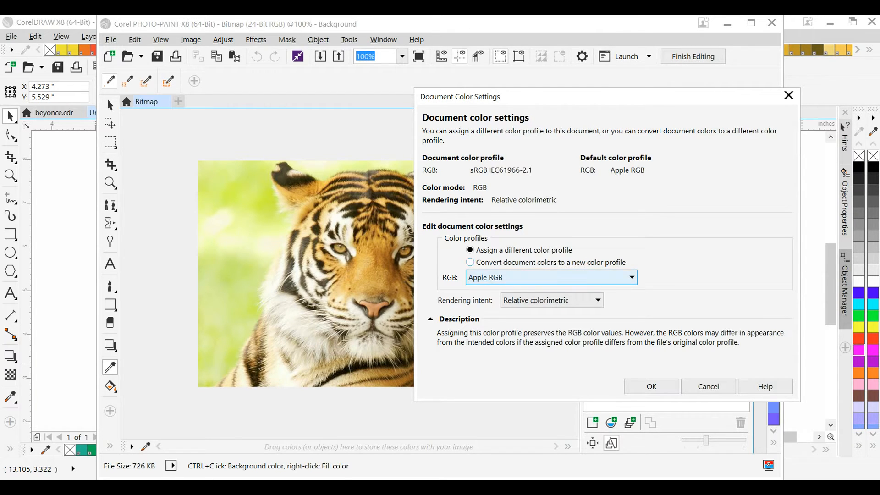
{"action": "left_click", "coordinate": [551, 278]}
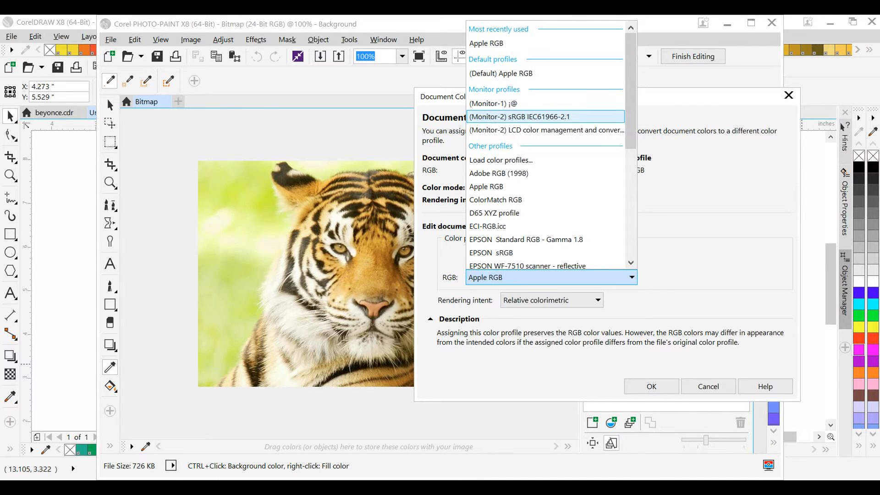
{"action": "left_click", "coordinate": [652, 387]}
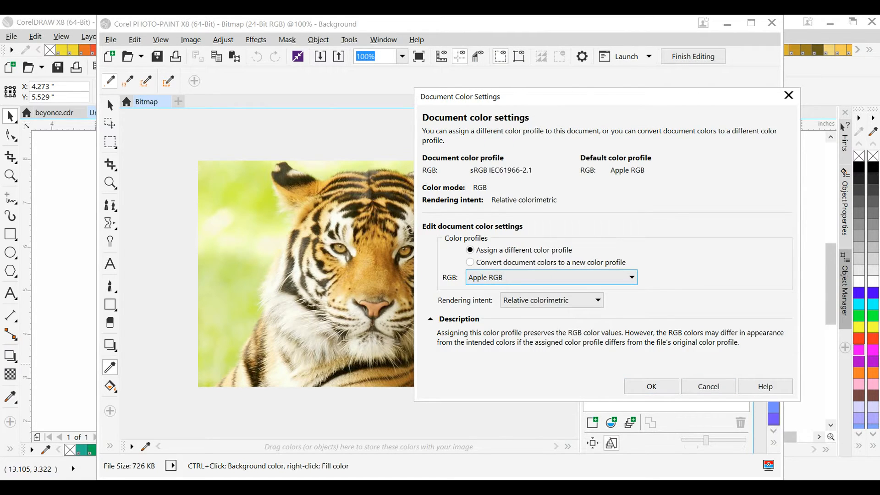
{"action": "left_click", "coordinate": [652, 386]}
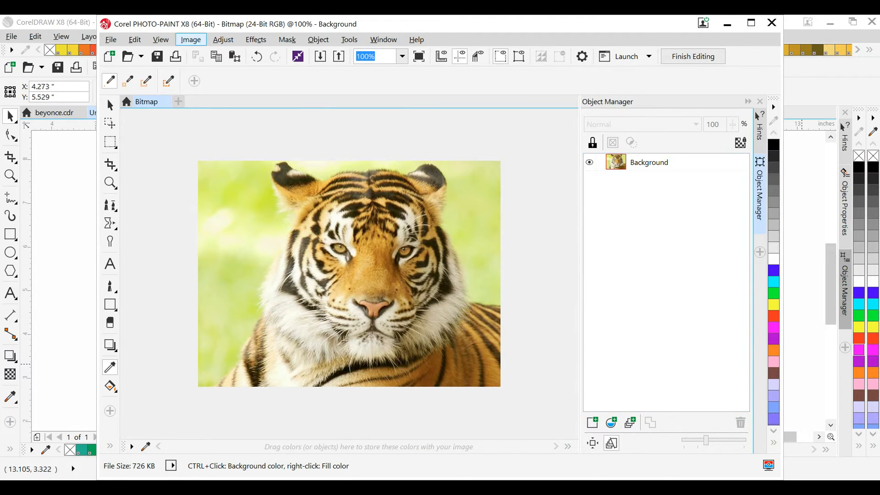
Convert the tiger image to CMYK Color (32-bit)
{"action": "left_click", "coordinate": [190, 39]}
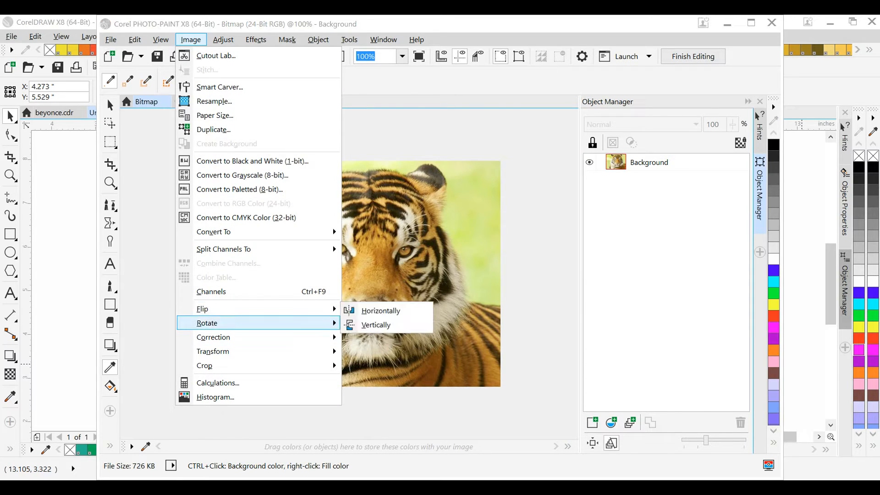
{"action": "mouse_move", "coordinate": [213, 351]}
{"action": "mouse_move", "coordinate": [205, 365]}
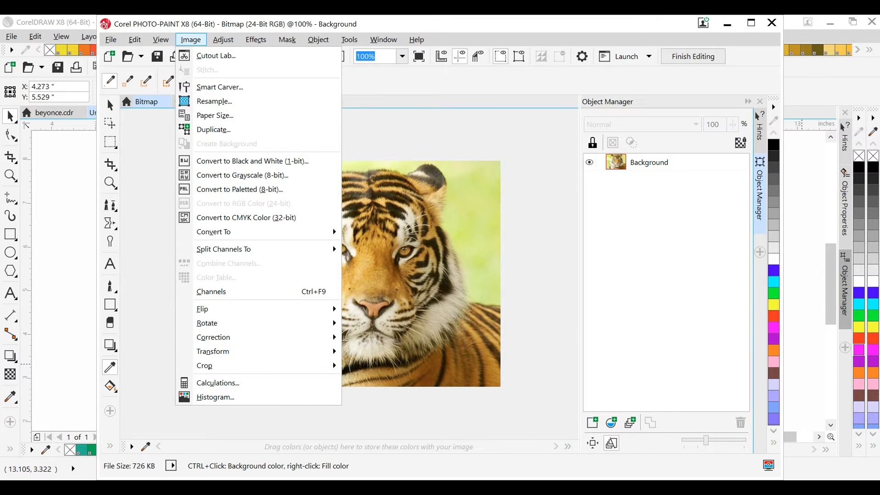
{"action": "key", "text": "Return"}
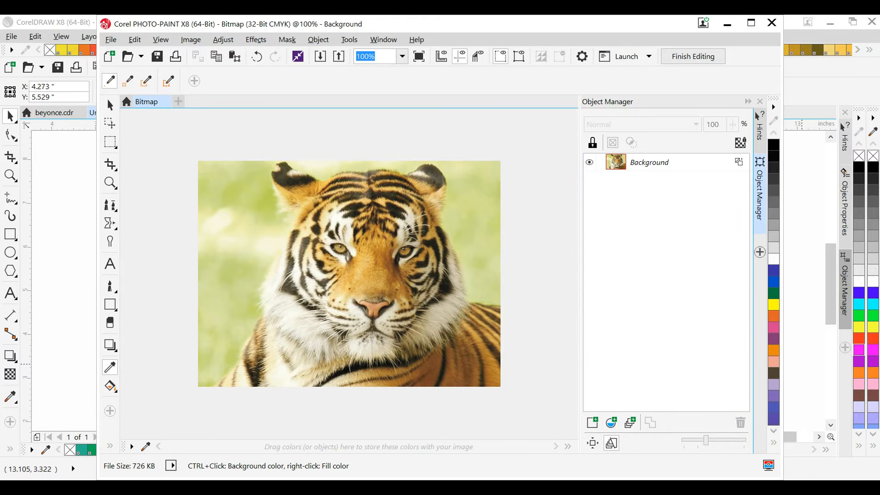
Display the Image Info and Channels dockers alongside the Object Manager
{"action": "left_click", "coordinate": [760, 252]}
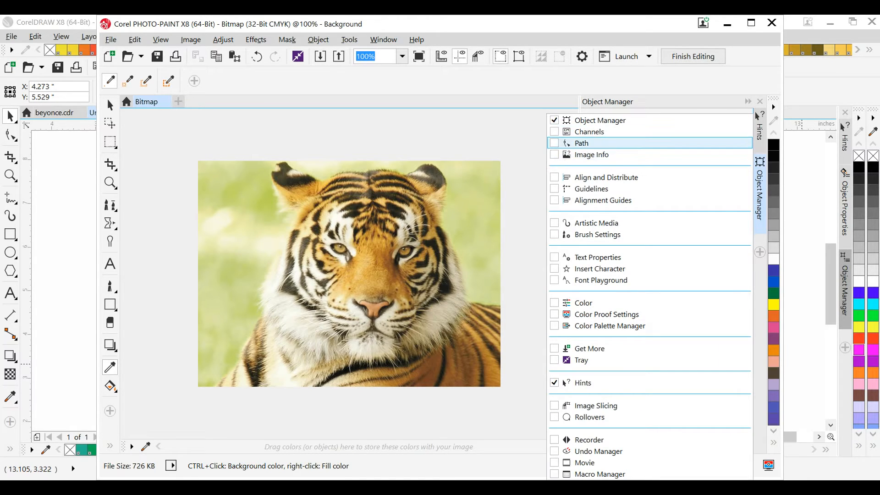
{"action": "left_click", "coordinate": [591, 155]}
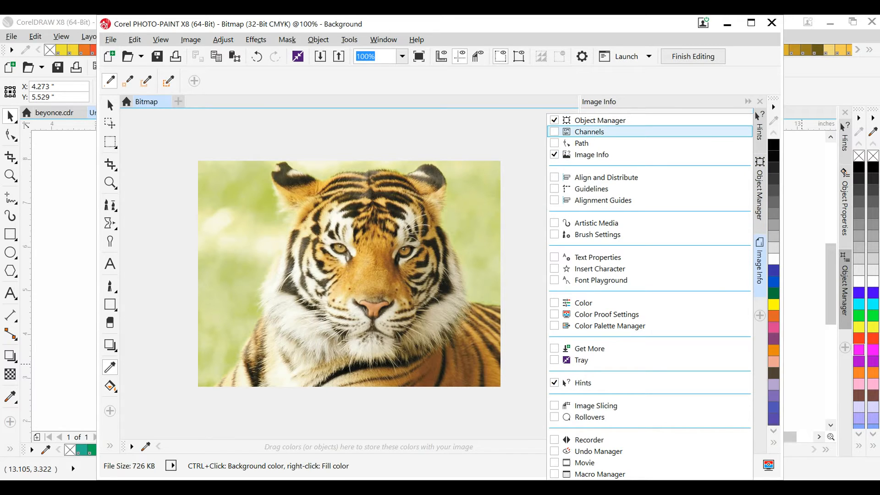
{"action": "left_click", "coordinate": [589, 132]}
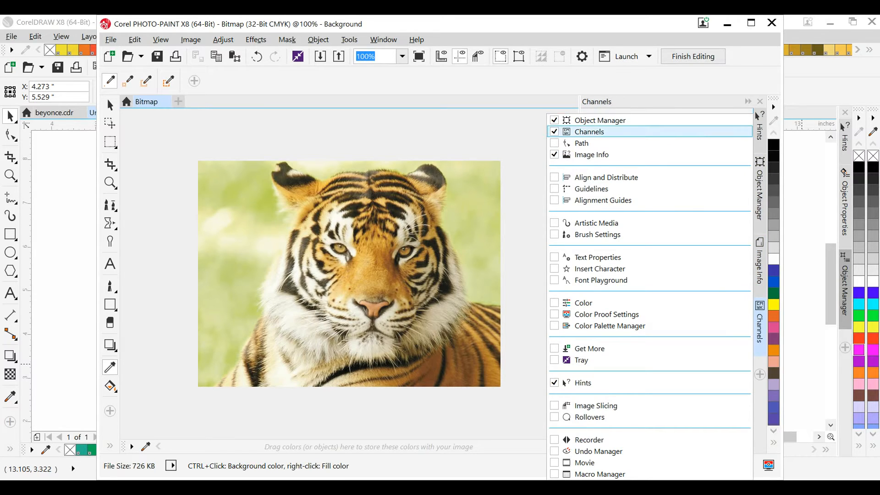
{"action": "left_click", "coordinate": [496, 124]}
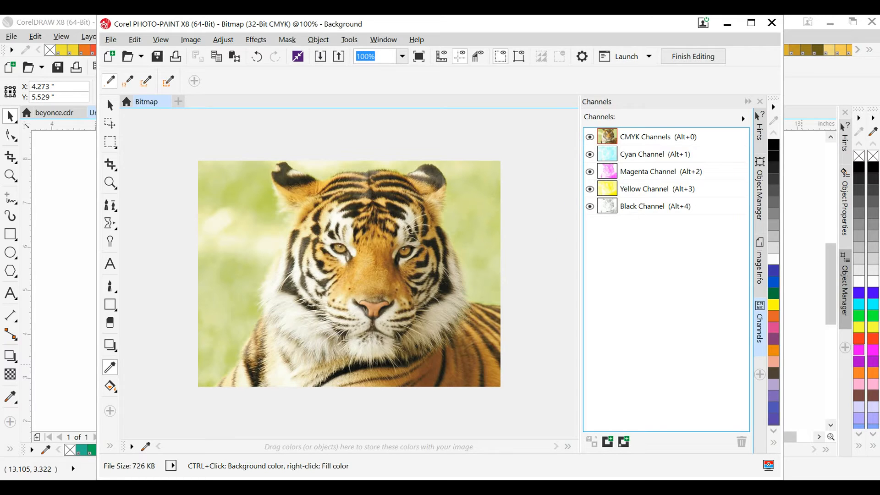
Examine the cyan, magenta, yellow and black channels of the tiger image one at a time, ending on the cyan channel
{"action": "key", "text": "alt+1"}
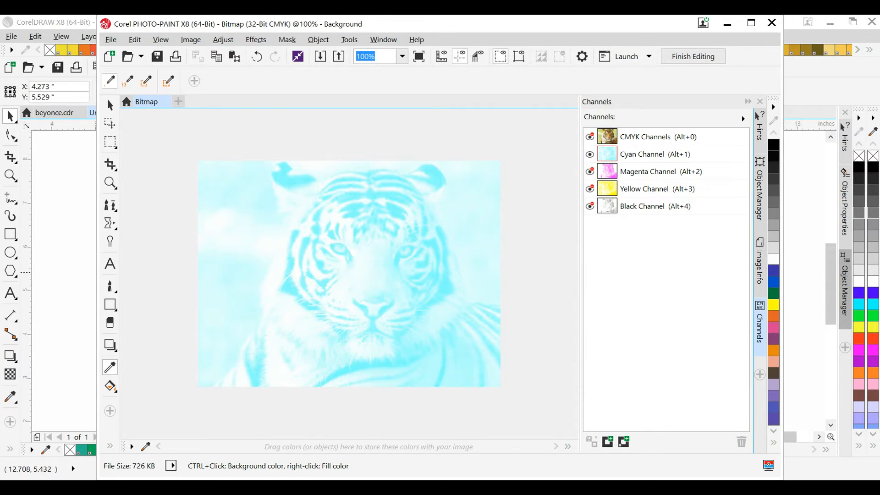
{"action": "left_click", "coordinate": [760, 264]}
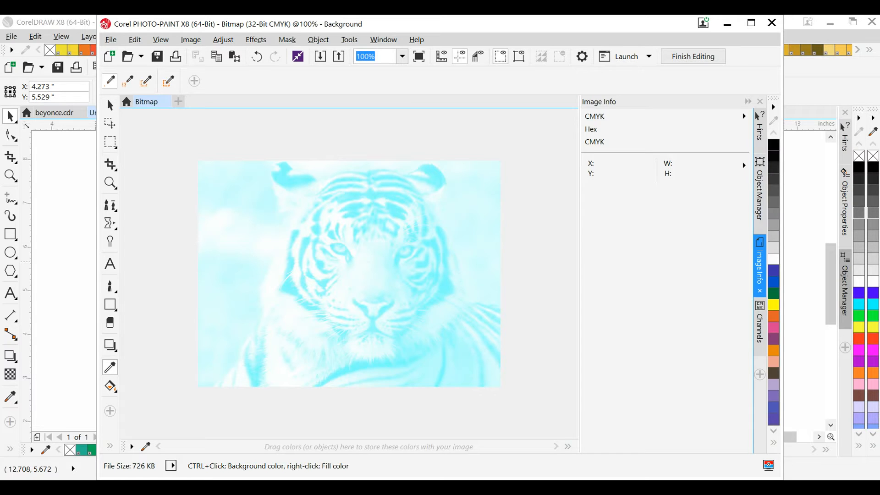
{"action": "left_click", "coordinate": [760, 190]}
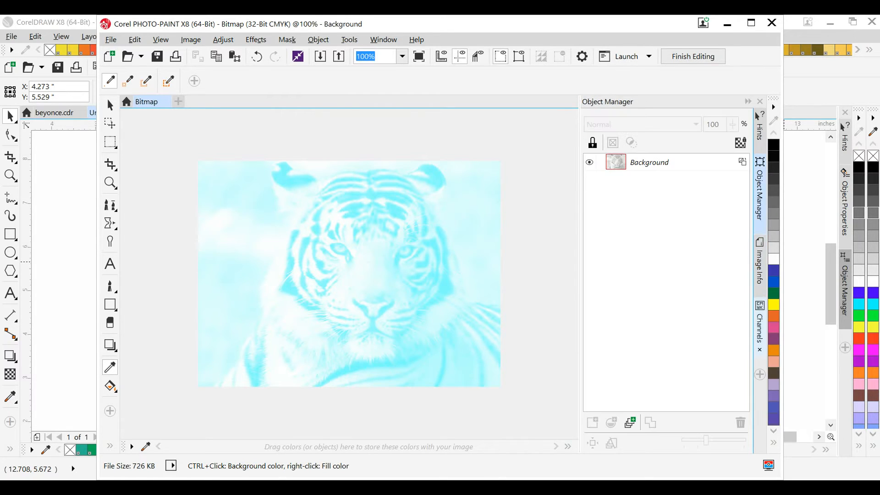
{"action": "left_click", "coordinate": [760, 323]}
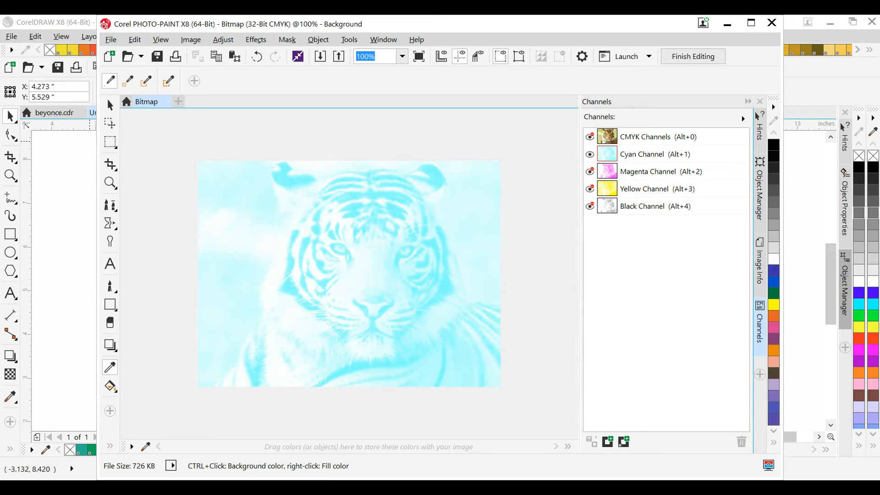
{"action": "key", "text": "alt+2"}
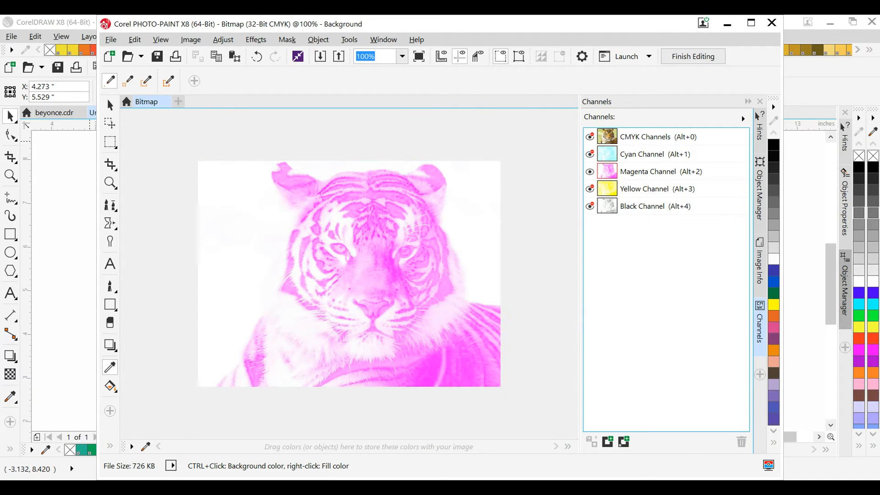
{"action": "key", "text": "alt+3"}
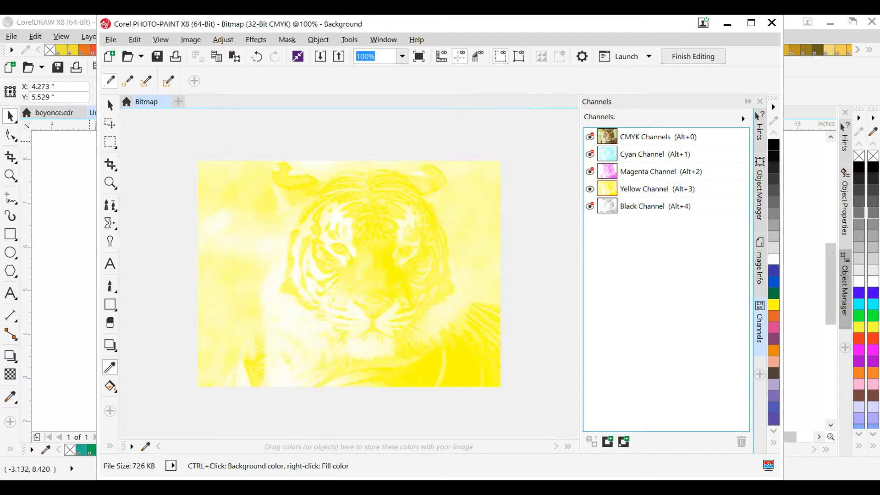
{"action": "key", "text": "alt+4"}
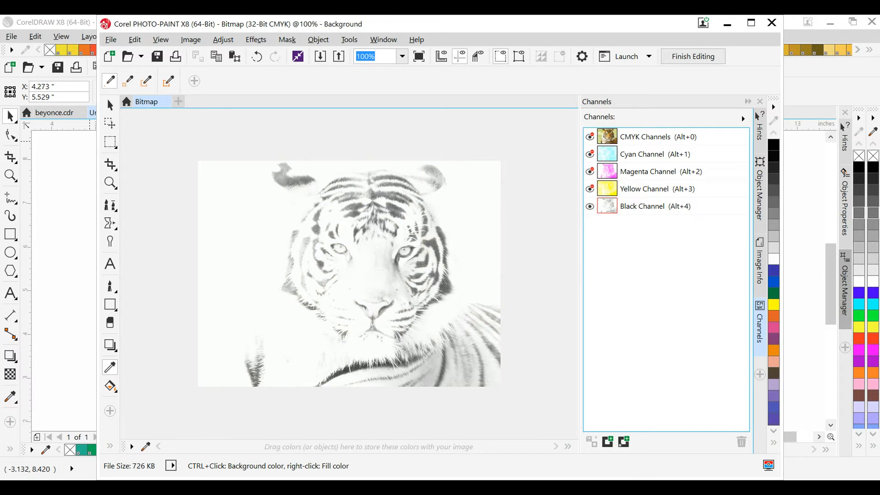
{"action": "key", "text": "alt+3"}
{"action": "key", "text": "alt+2"}
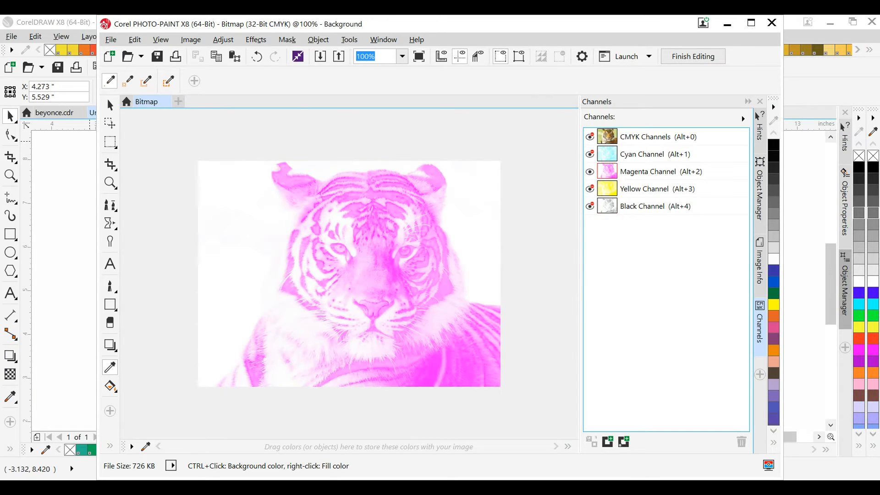
{"action": "key", "text": "alt+1"}
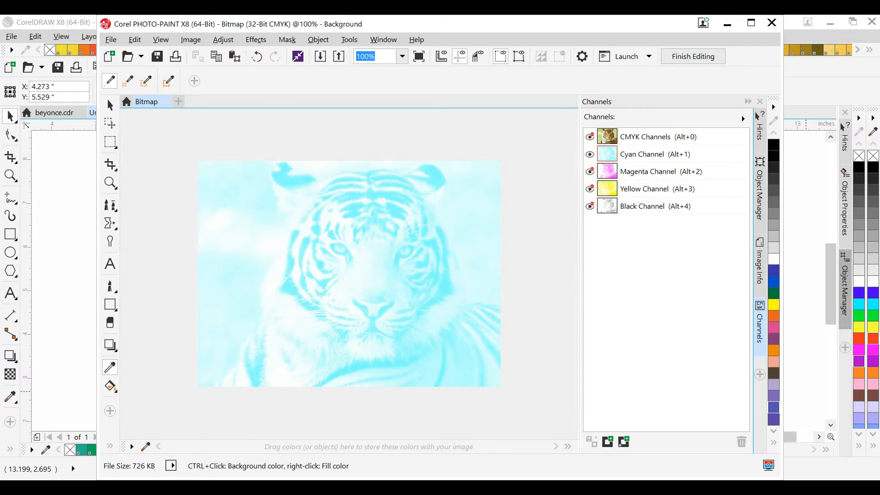
{"action": "left_click", "coordinate": [111, 40]}
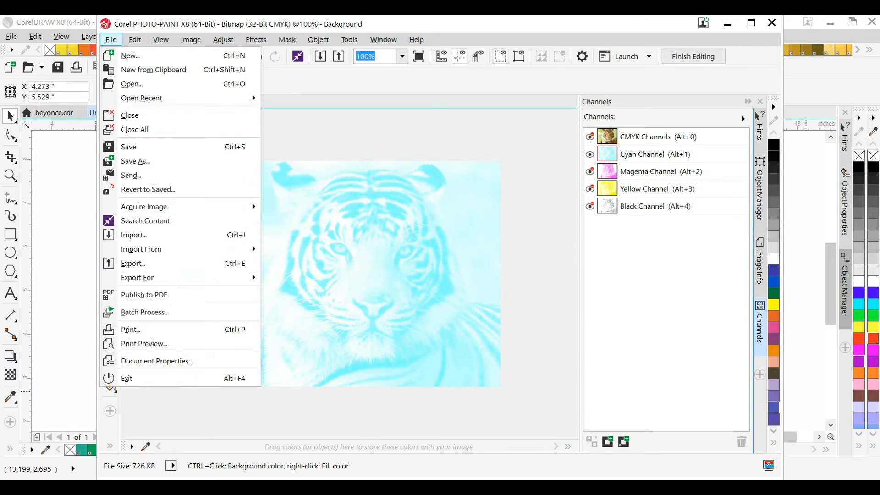
{"action": "mouse_move", "coordinate": [384, 40]}
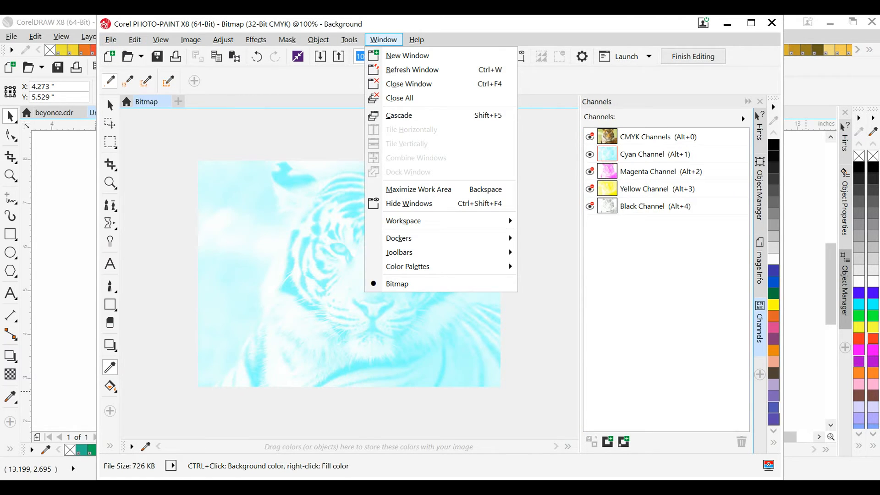
{"action": "left_click", "coordinate": [225, 214]}
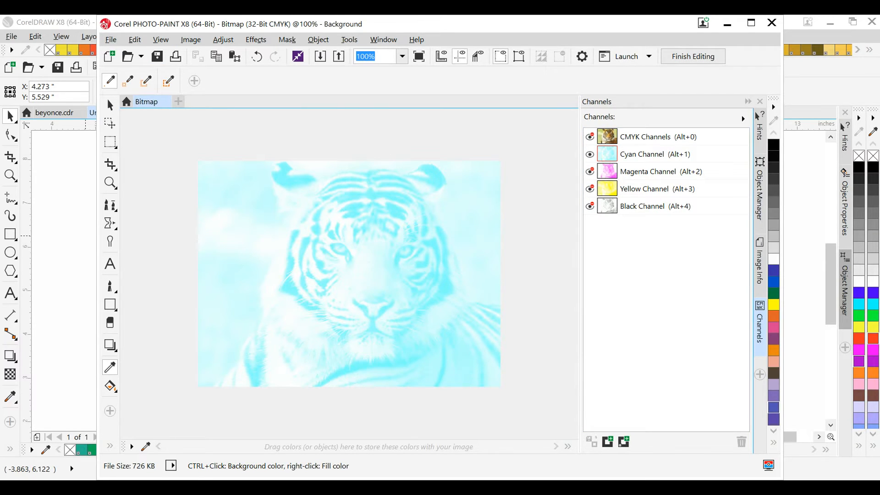
Split the tiger image's channels to CMYK while only the cyan channel is displayed
{"action": "left_click", "coordinate": [191, 40]}
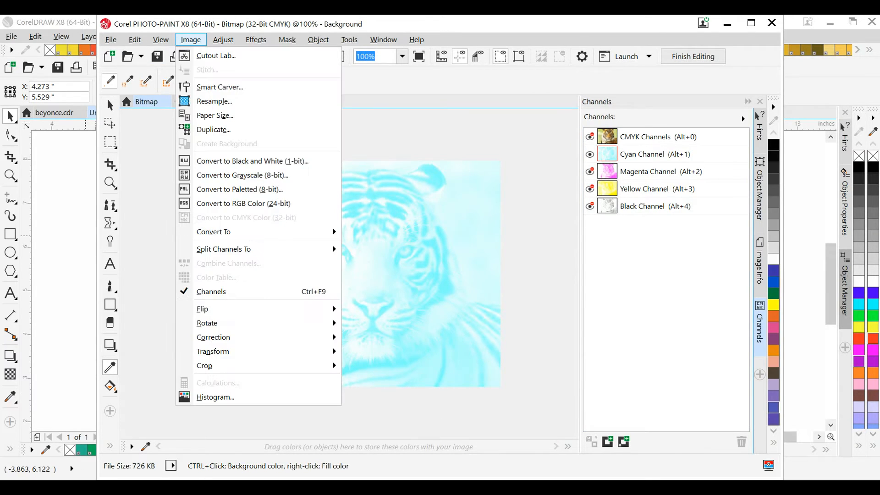
{"action": "mouse_move", "coordinate": [257, 249]}
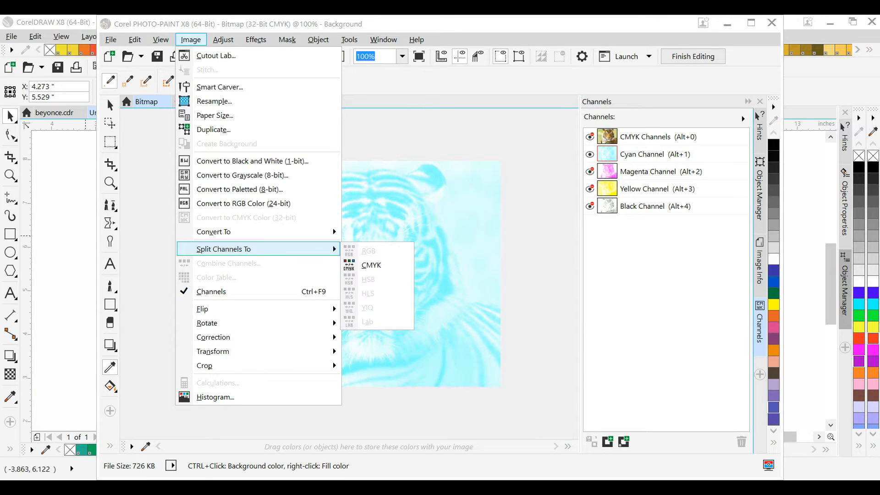
{"action": "left_click", "coordinate": [372, 265]}
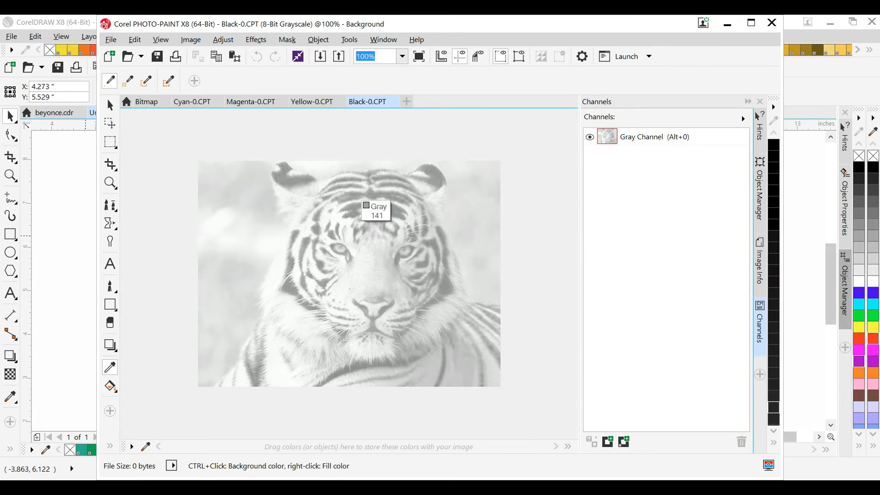
Inspect the split cyan, magenta, yellow and black grayscale documents and return to the original CMYK bitmap
{"action": "left_click", "coordinate": [192, 101]}
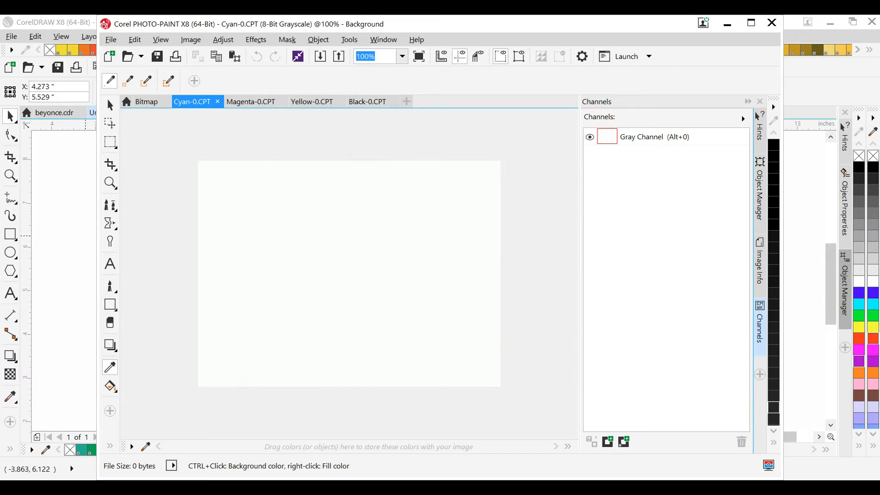
{"action": "left_click", "coordinate": [251, 102]}
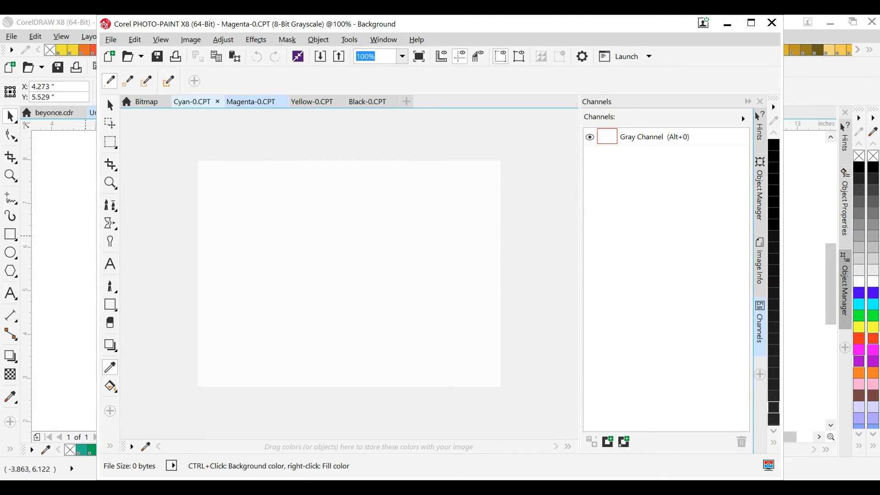
{"action": "left_click", "coordinate": [193, 101]}
{"action": "left_click", "coordinate": [251, 102]}
{"action": "left_click", "coordinate": [312, 101]}
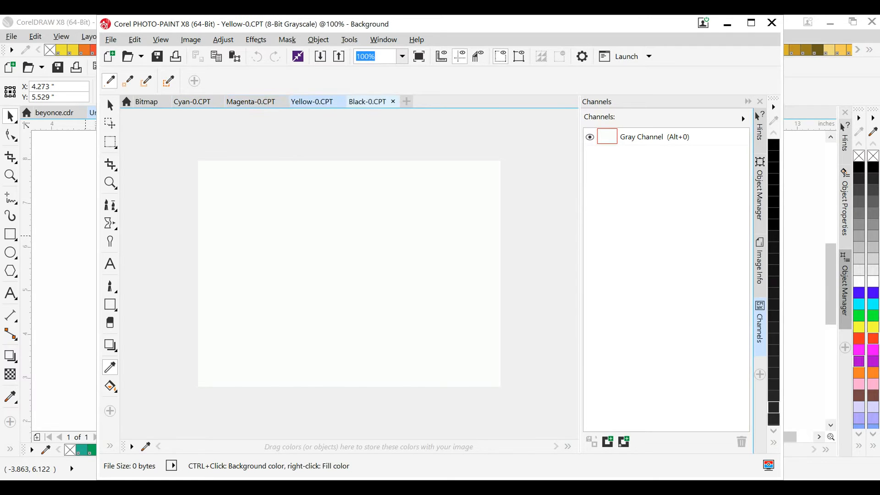
{"action": "left_click", "coordinate": [367, 102]}
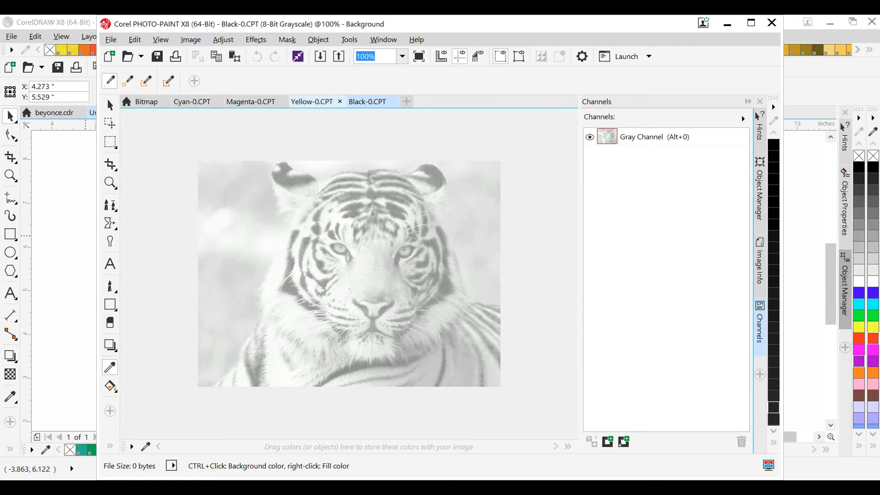
{"action": "left_click", "coordinate": [313, 102]}
{"action": "left_click", "coordinate": [251, 101]}
{"action": "left_click", "coordinate": [192, 102]}
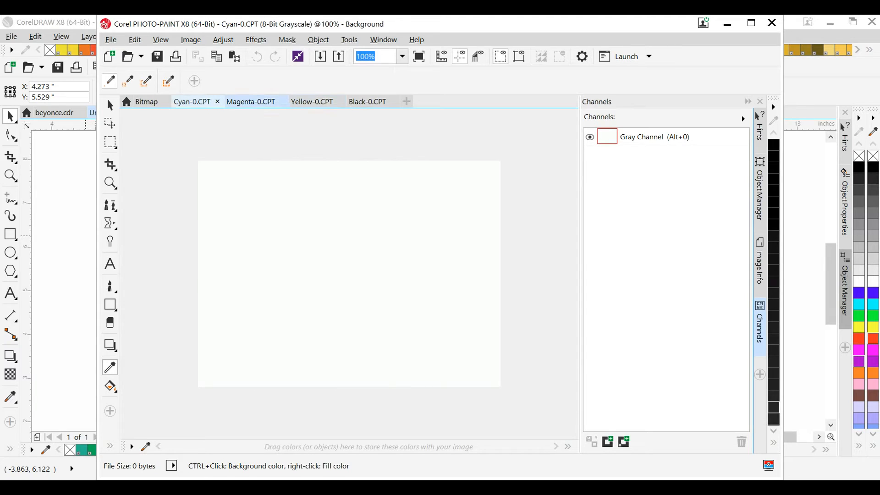
{"action": "left_click", "coordinate": [146, 101]}
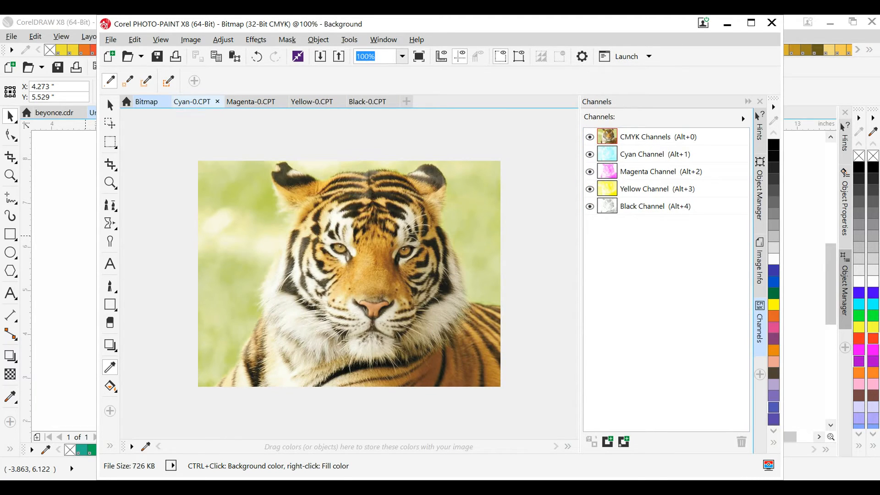
Close the four split channel documents, Cyan-0.CPT, Magenta-0.CPT, Yellow-0.CPT and Black-0.CPT, without saving them
{"action": "left_click", "coordinate": [217, 101]}
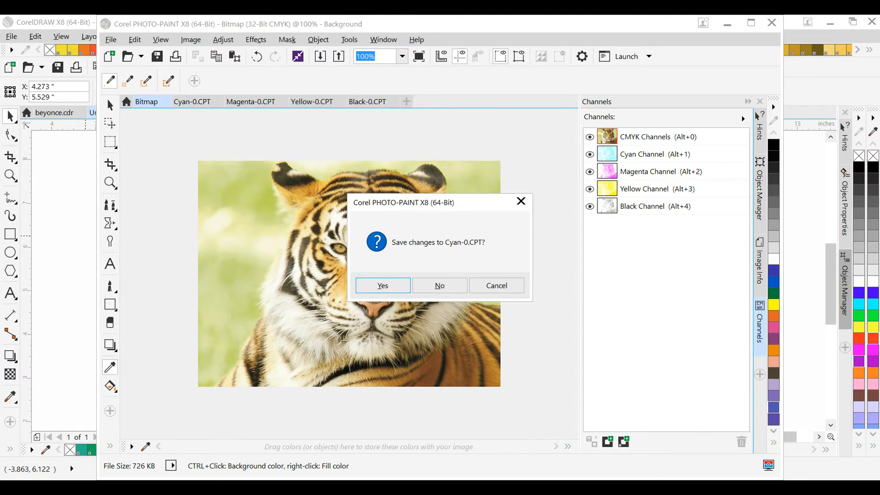
{"action": "left_click", "coordinate": [440, 285]}
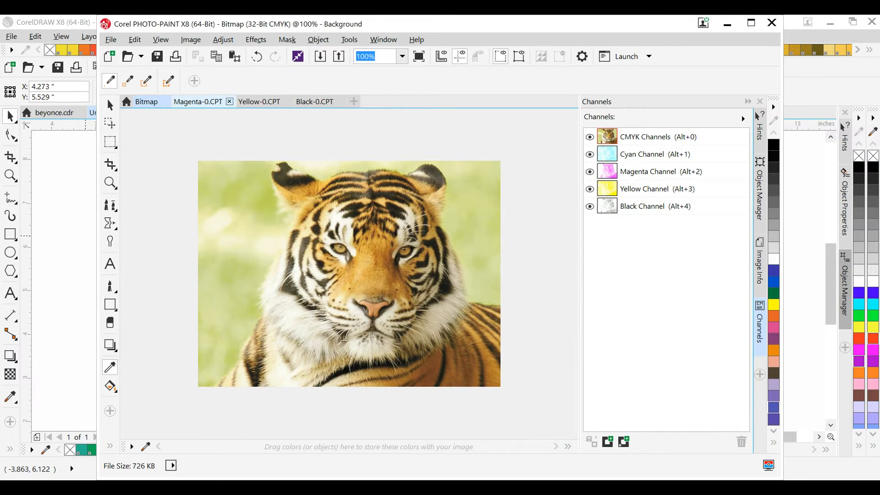
{"action": "left_click", "coordinate": [230, 101]}
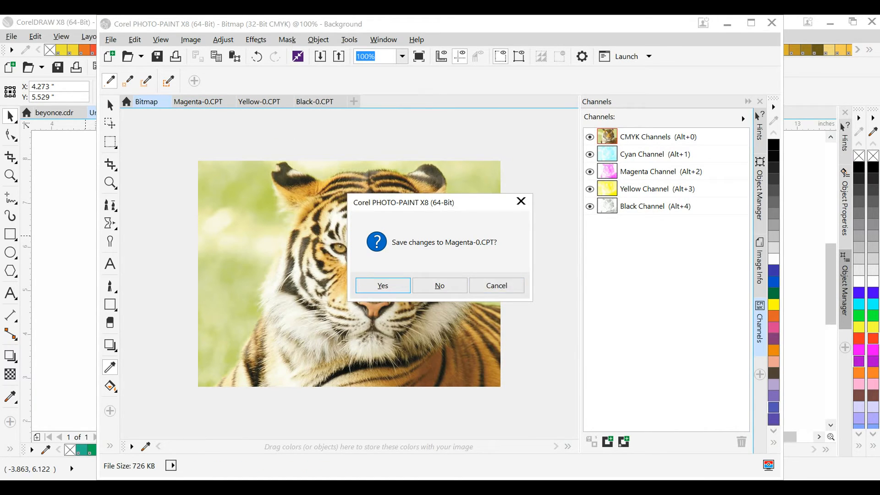
{"action": "left_click", "coordinate": [440, 286]}
{"action": "left_click", "coordinate": [222, 101]}
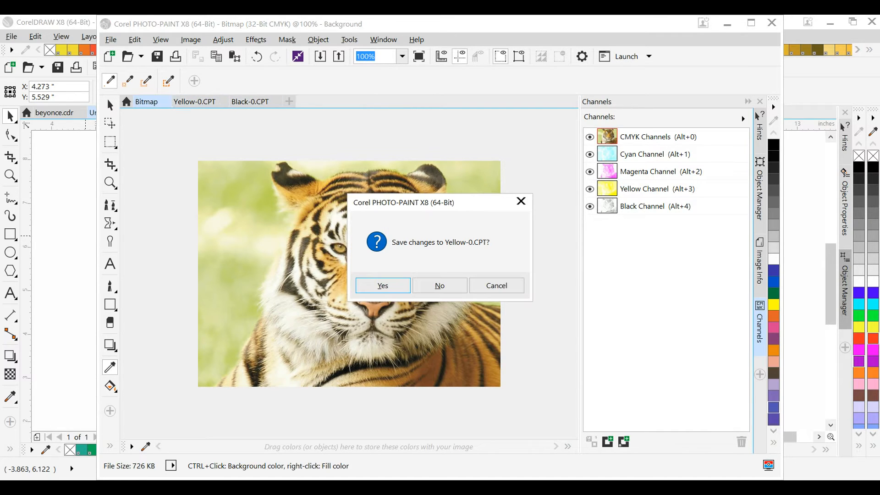
{"action": "left_click", "coordinate": [439, 285]}
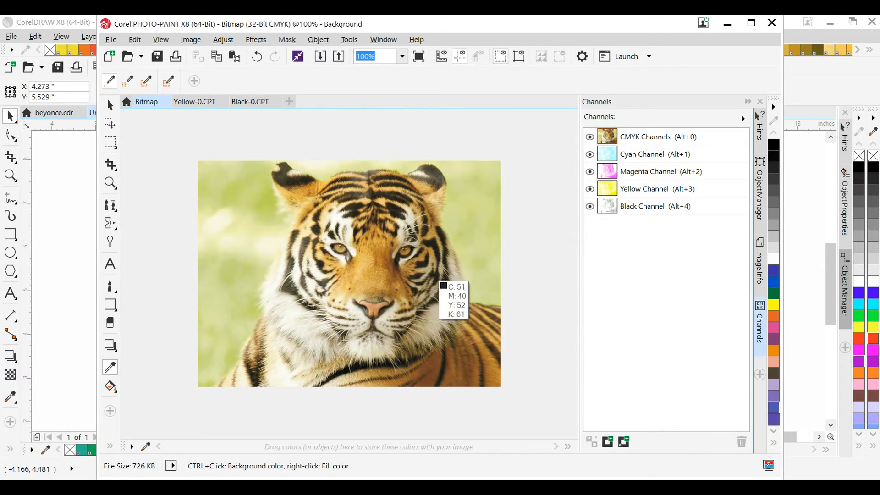
{"action": "left_click", "coordinate": [222, 101]}
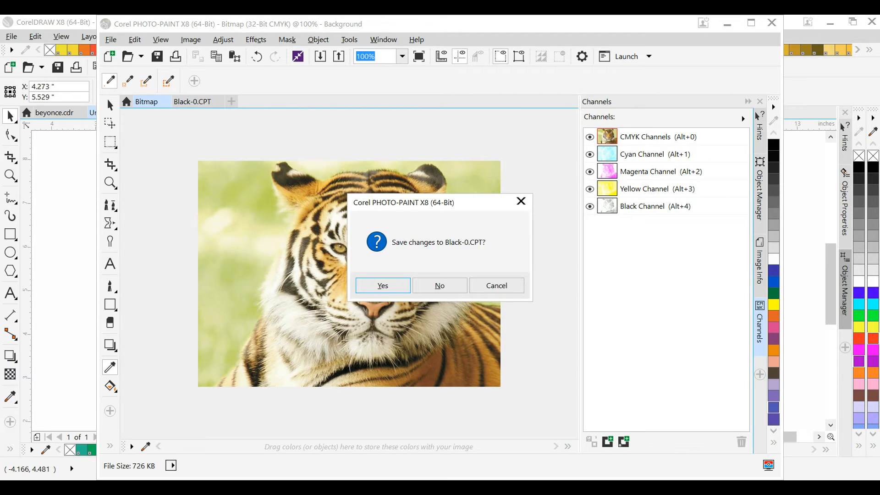
{"action": "left_click", "coordinate": [440, 285]}
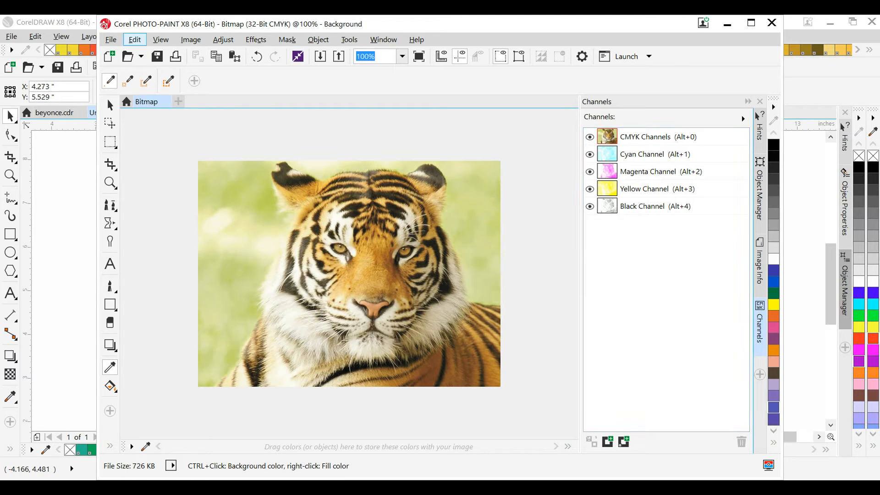
Split the tiger image's channels to CMYK with all four channels displayed
{"action": "left_click", "coordinate": [191, 39]}
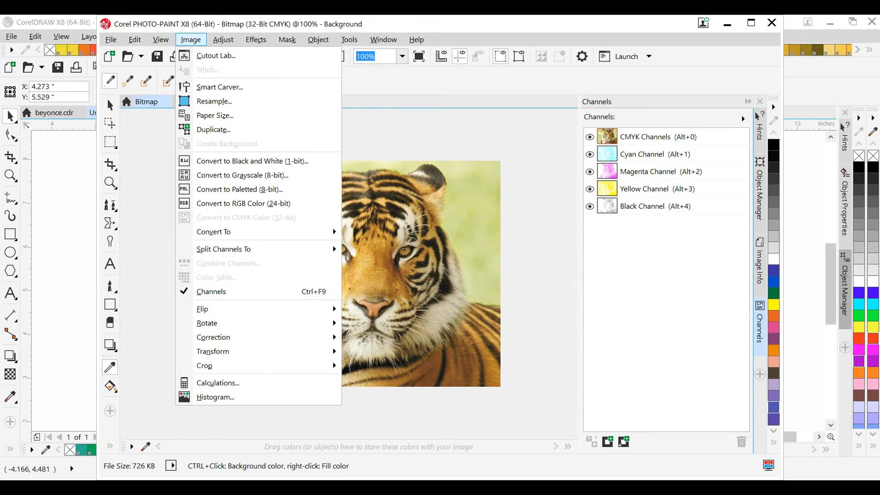
{"action": "mouse_move", "coordinate": [220, 231]}
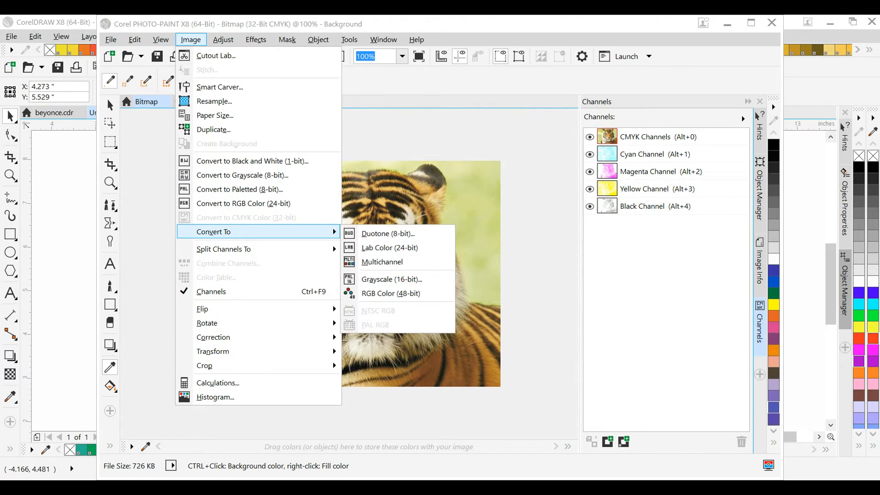
{"action": "mouse_move", "coordinate": [224, 249]}
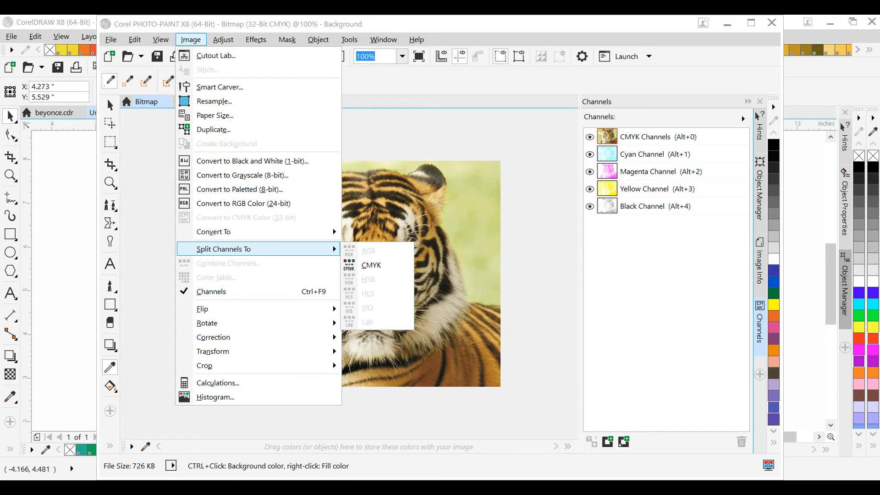
{"action": "left_click", "coordinate": [372, 265]}
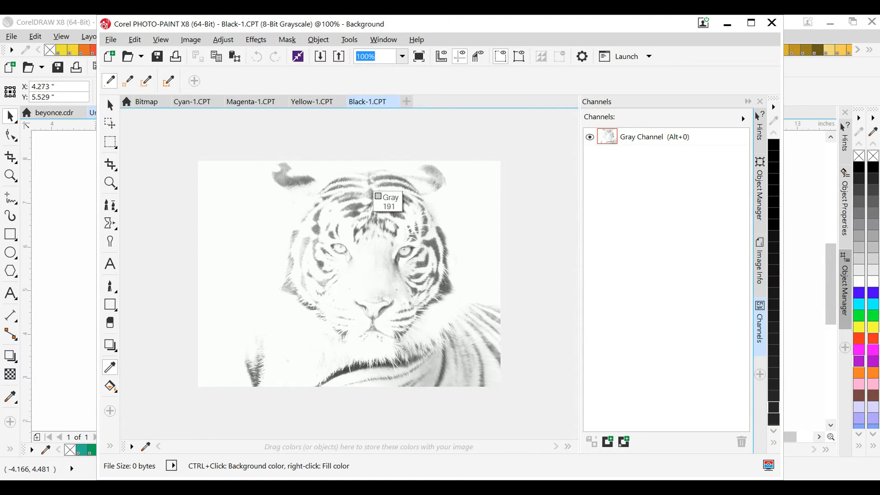
Inspect the newly split Yellow-1.CPT, Magenta-1.CPT, Cyan-1.CPT and Black-1.CPT grayscale documents one after another
{"action": "left_click", "coordinate": [312, 101]}
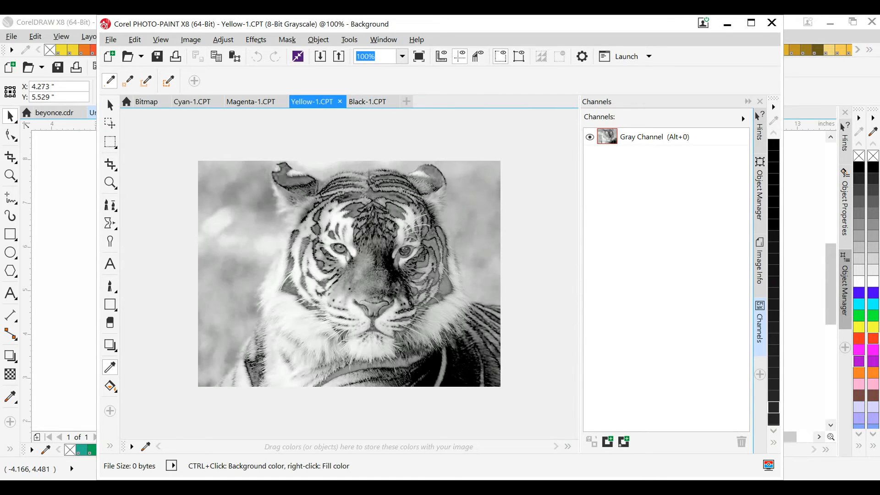
{"action": "left_click", "coordinate": [270, 102]}
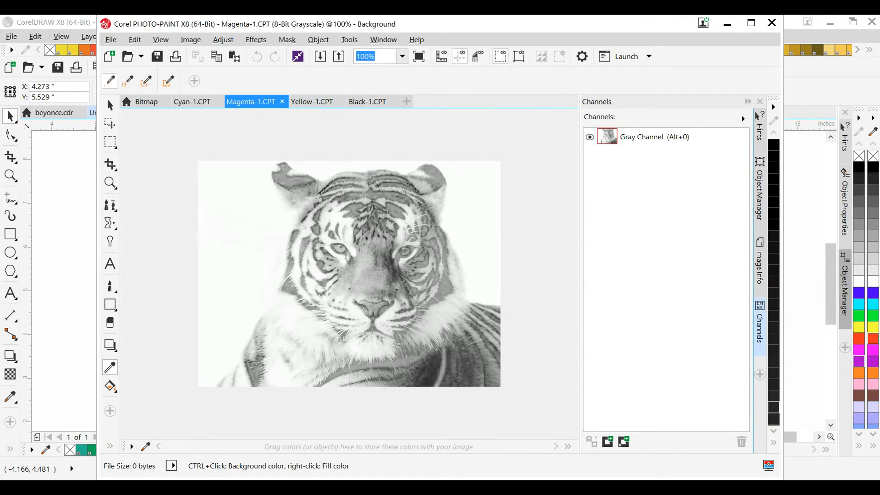
{"action": "left_click", "coordinate": [193, 101]}
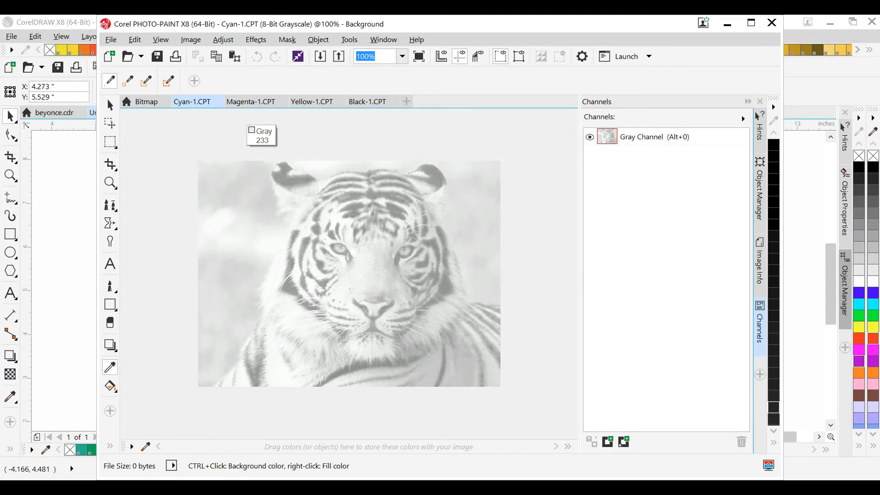
{"action": "left_click", "coordinate": [250, 101]}
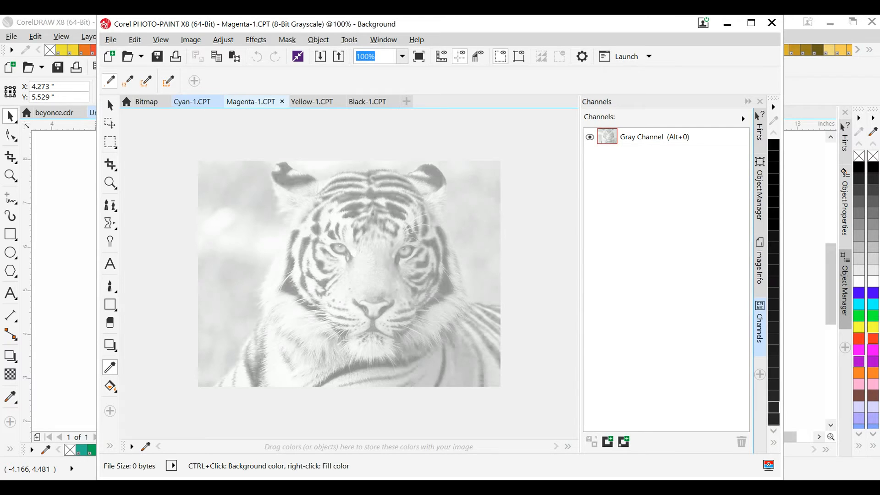
{"action": "left_click", "coordinate": [312, 101]}
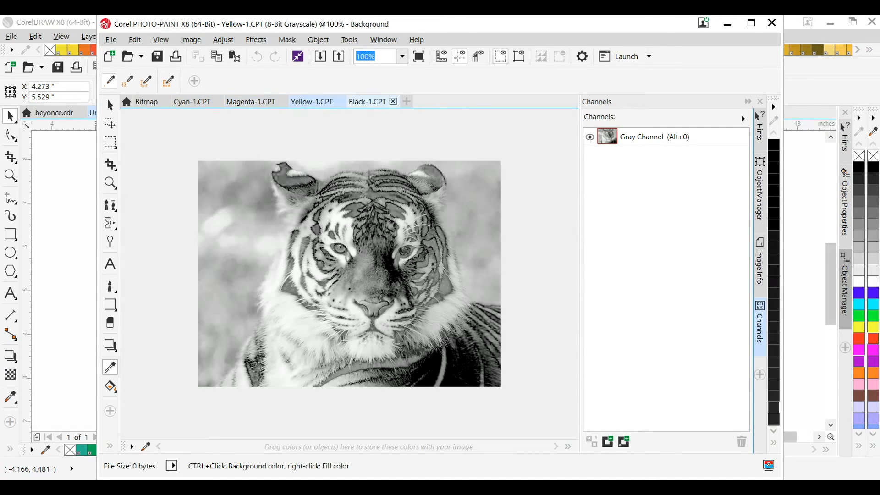
{"action": "left_click", "coordinate": [368, 102]}
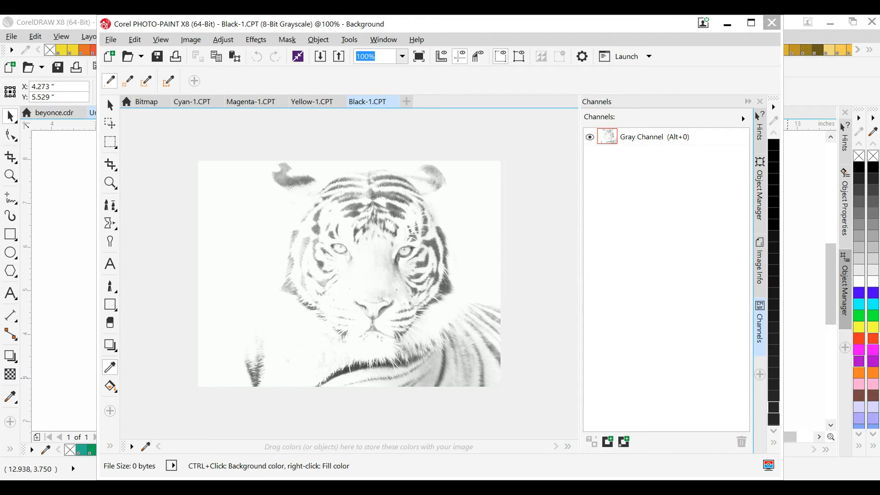
Close PHOTO-PAINT and return to CorelDRAW, discarding changes to the bitmap and all four split channel documents
{"action": "left_click", "coordinate": [772, 23]}
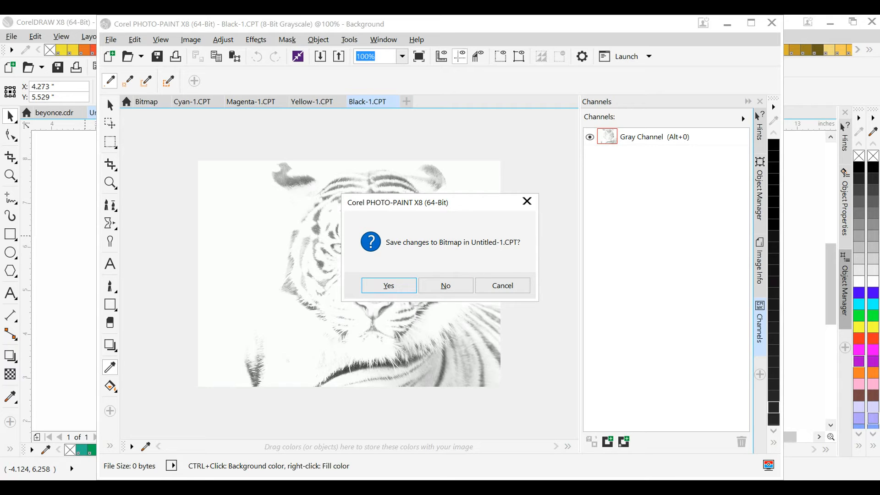
{"action": "left_click", "coordinate": [446, 286]}
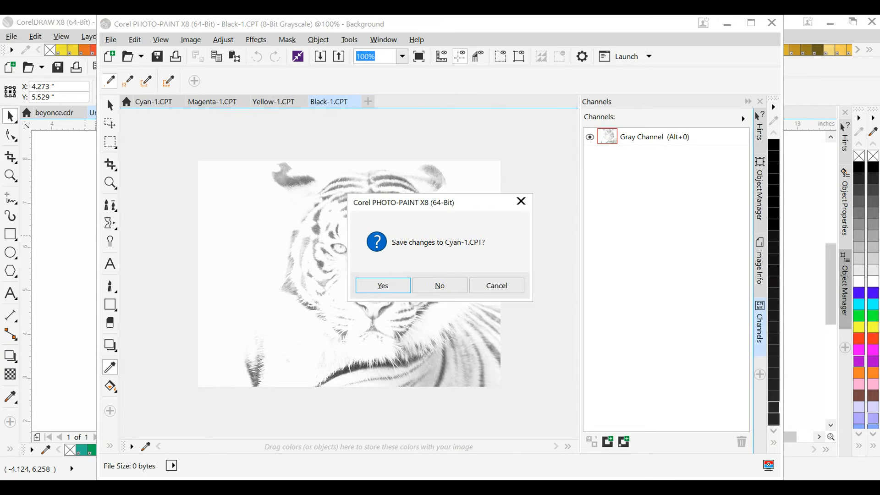
{"action": "left_click", "coordinate": [439, 285]}
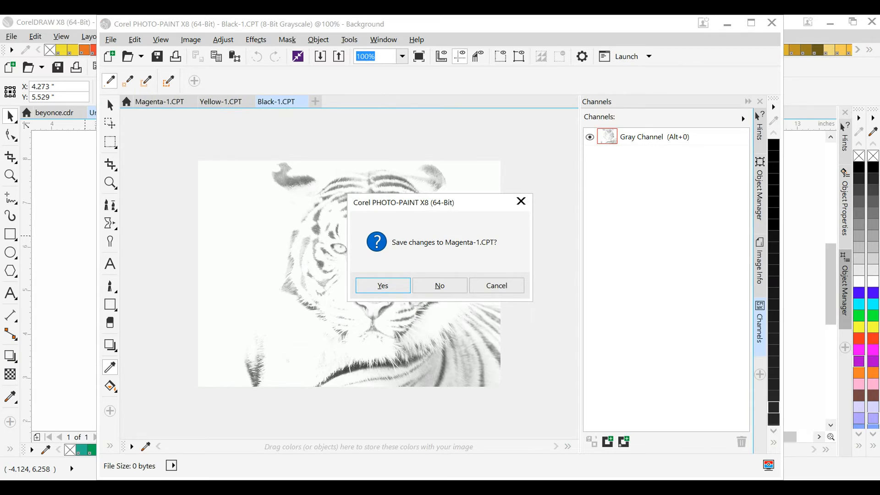
{"action": "left_click", "coordinate": [440, 285]}
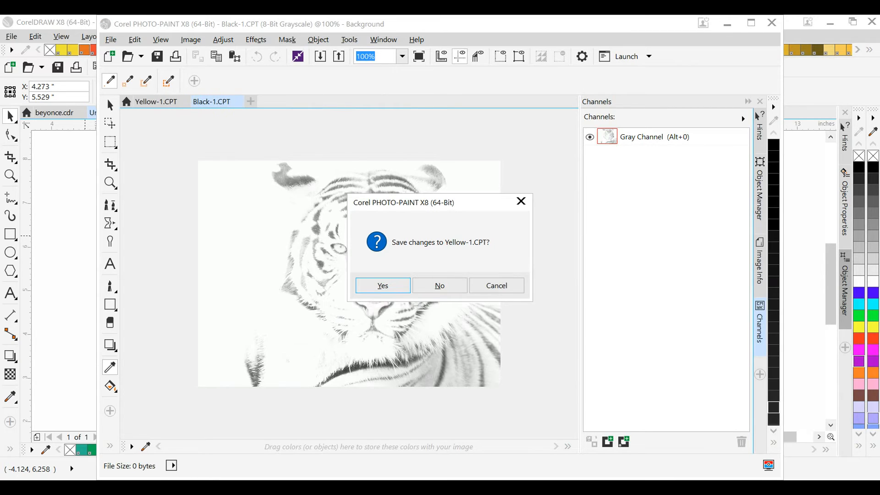
{"action": "left_click", "coordinate": [440, 285]}
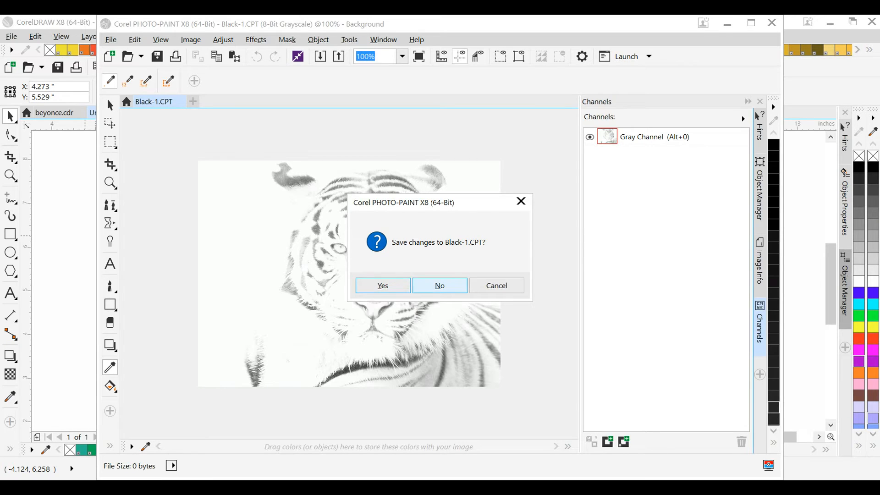
{"action": "left_click", "coordinate": [439, 285]}
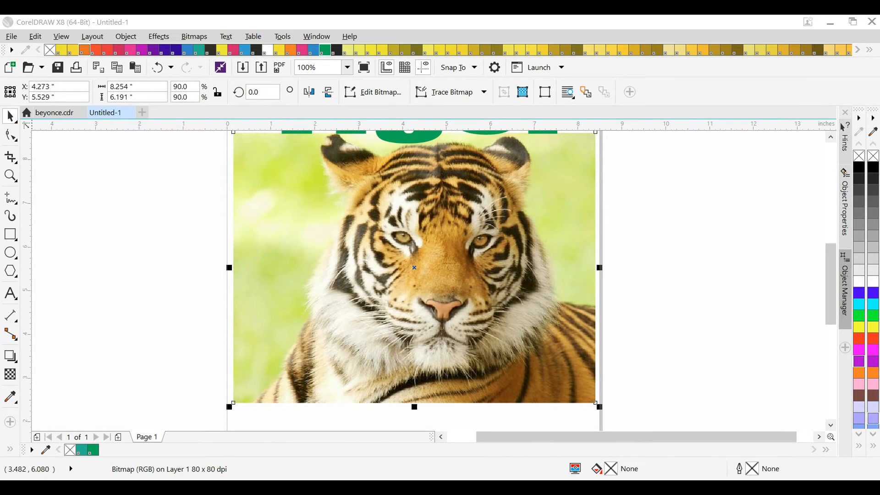
{"action": "left_click", "coordinate": [10, 116]}
{"action": "left_click", "coordinate": [350, 229]}
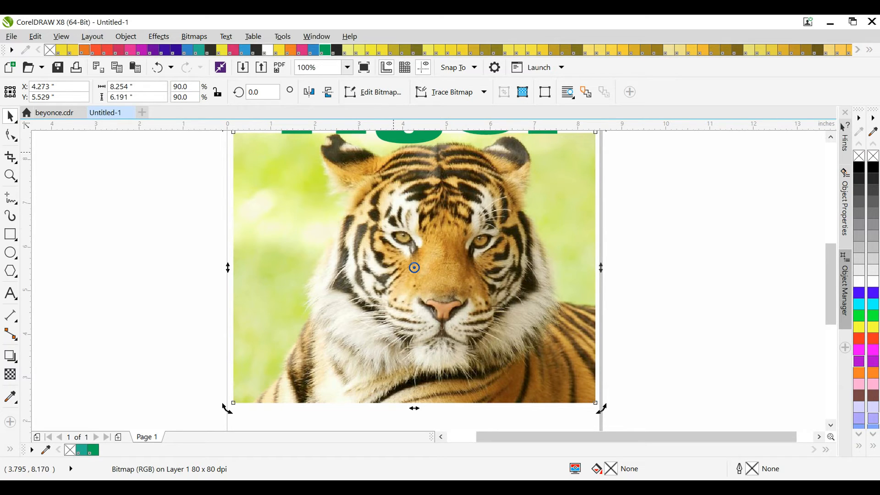
{"action": "scroll", "coordinate": [830, 279], "scroll_direction": "up", "scroll_amount": 2}
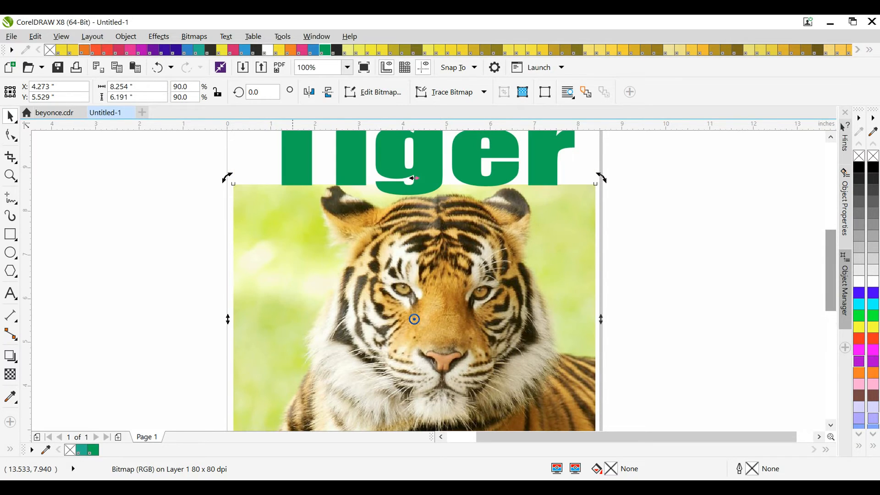
{"action": "key", "text": "space"}
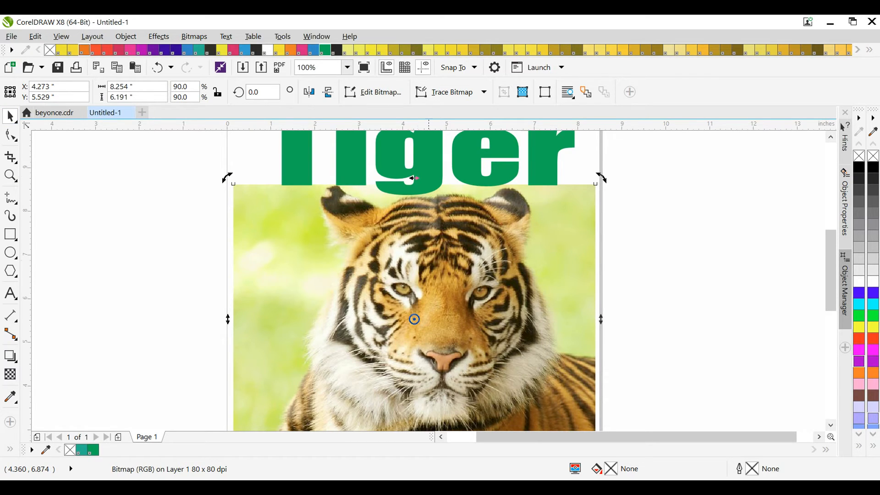
{"action": "left_click", "coordinate": [10, 175]}
{"action": "right_click", "coordinate": [374, 263]}
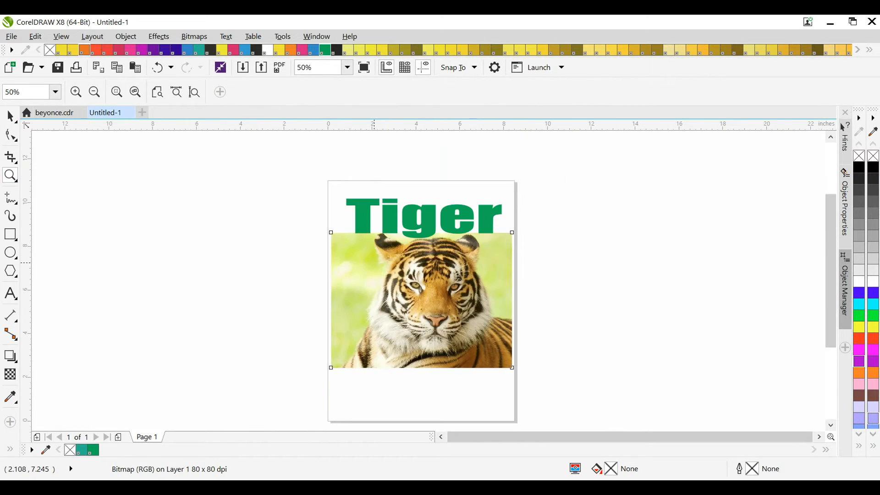
{"action": "left_click", "coordinate": [417, 265]}
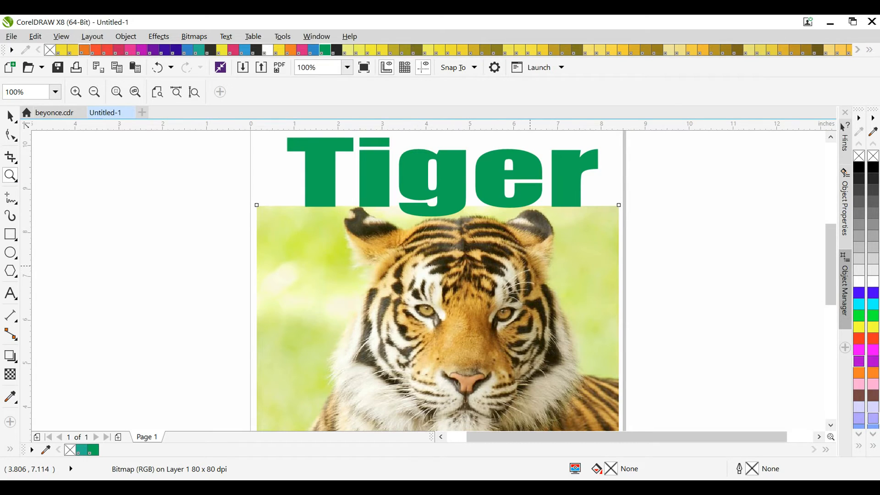
{"action": "scroll", "coordinate": [826, 247], "scroll_direction": "down", "scroll_amount": 1}
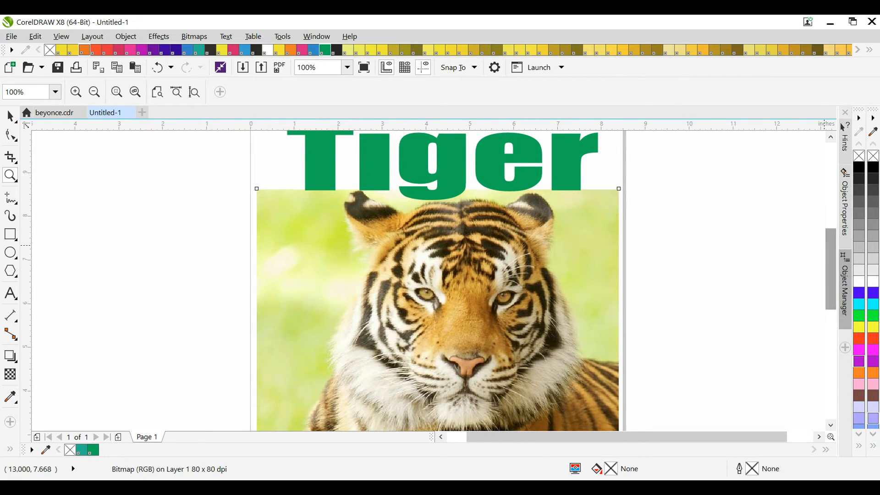
{"action": "left_click", "coordinate": [10, 116]}
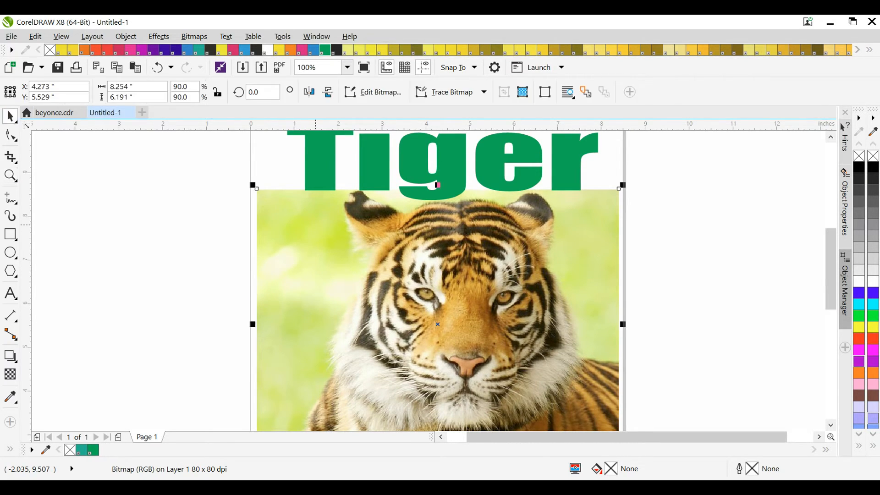
{"action": "left_click", "coordinate": [437, 184]}
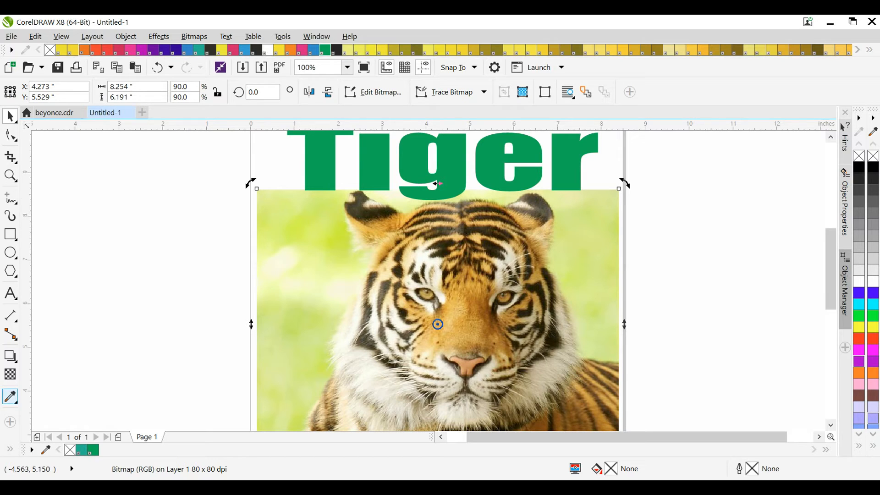
{"action": "left_click", "coordinate": [10, 397]}
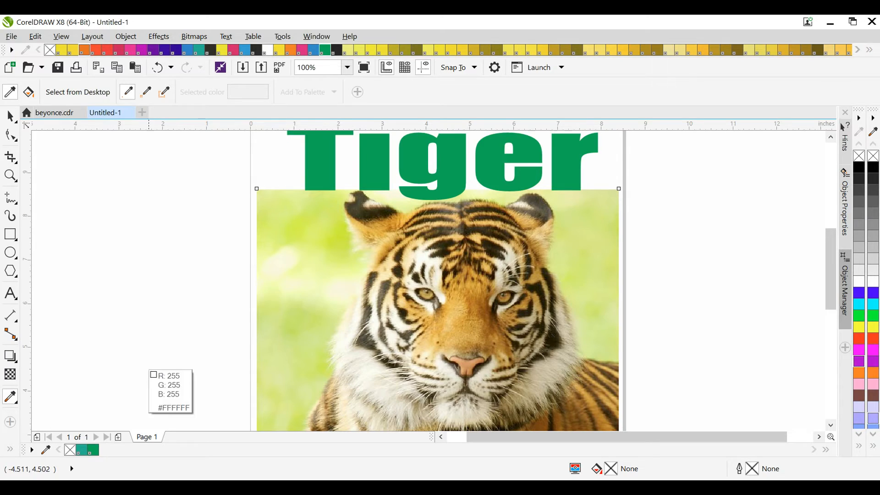
{"action": "left_click", "coordinate": [11, 117]}
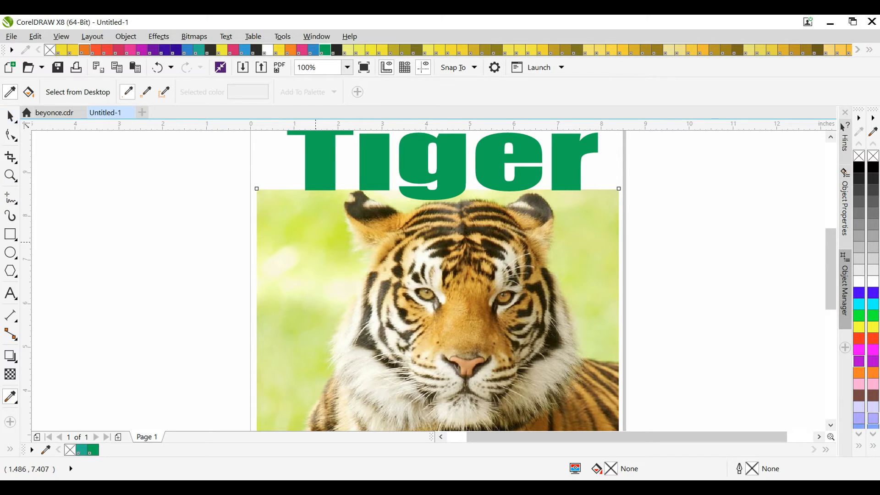
Convert the tiger photo to a 600 dpi bitmap in CMYK Color (32-bit) mode with anti-aliasing enabled
{"action": "left_click", "coordinate": [11, 116]}
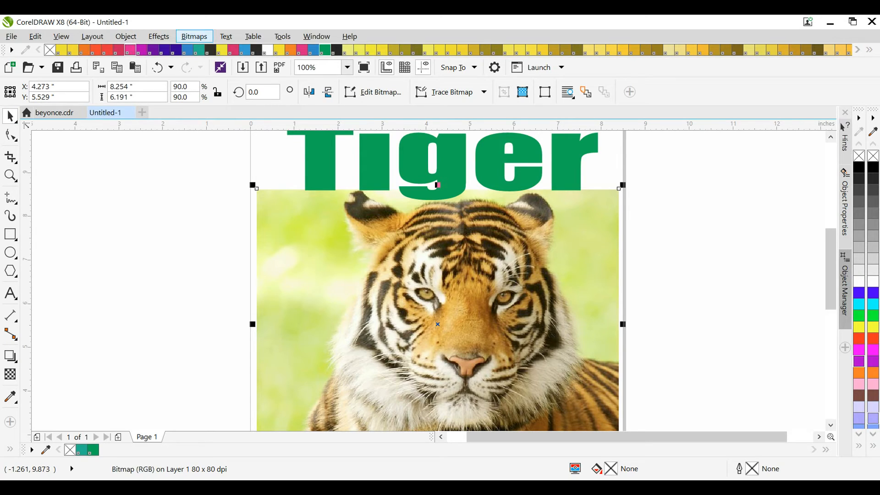
{"action": "left_click", "coordinate": [194, 36]}
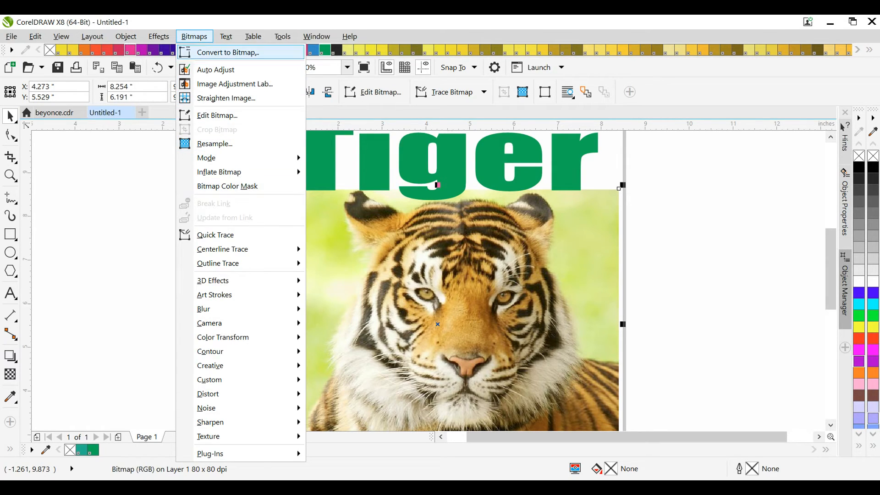
{"action": "left_click", "coordinate": [228, 52]}
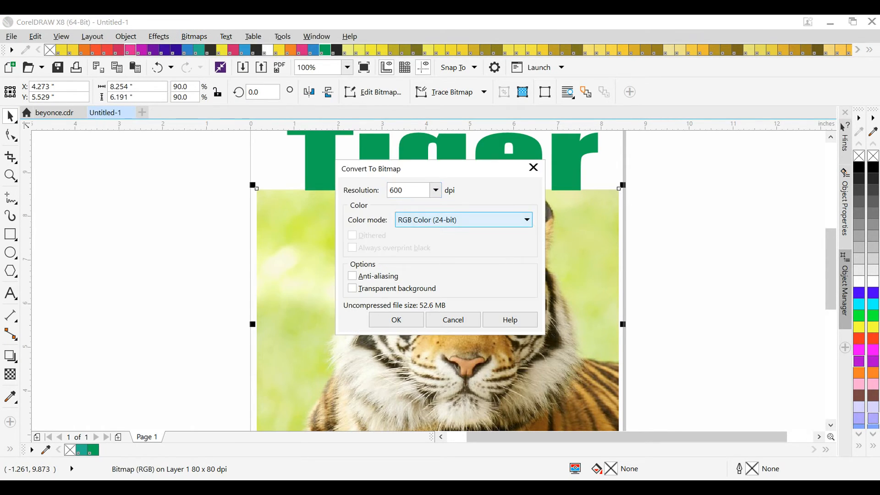
{"action": "left_click", "coordinate": [463, 219]}
{"action": "left_click", "coordinate": [463, 281]}
{"action": "left_click", "coordinate": [352, 276]}
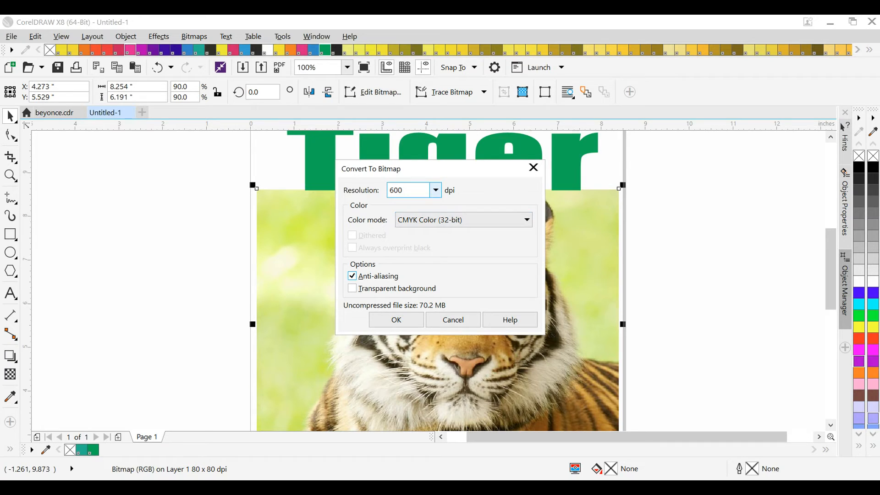
{"action": "left_click", "coordinate": [397, 319]}
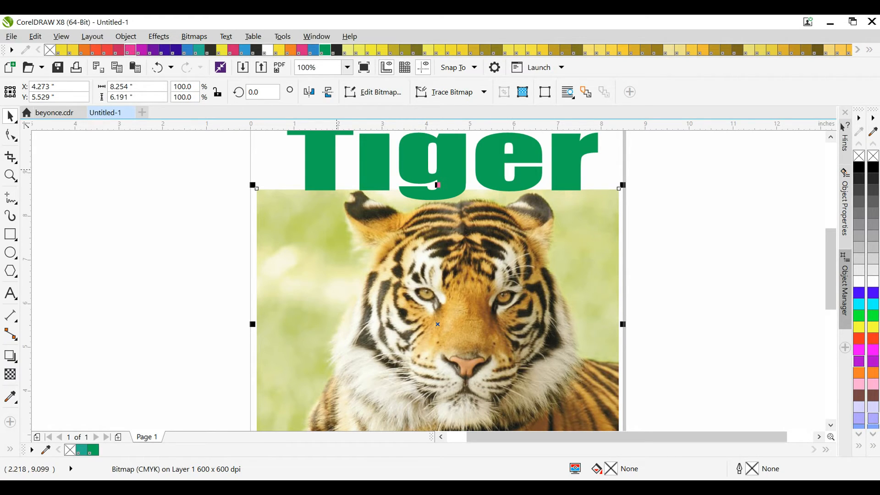
Move the green Tiger text slightly upward so it sits just above the photo's top edge, and deselect it
{"action": "left_click", "coordinate": [316, 163]}
{"action": "left_click_drag", "start_coordinate": [323, 163], "coordinate": [316, 164]}
{"action": "left_click", "coordinate": [285, 195]}
{"action": "left_click", "coordinate": [41, 163]}
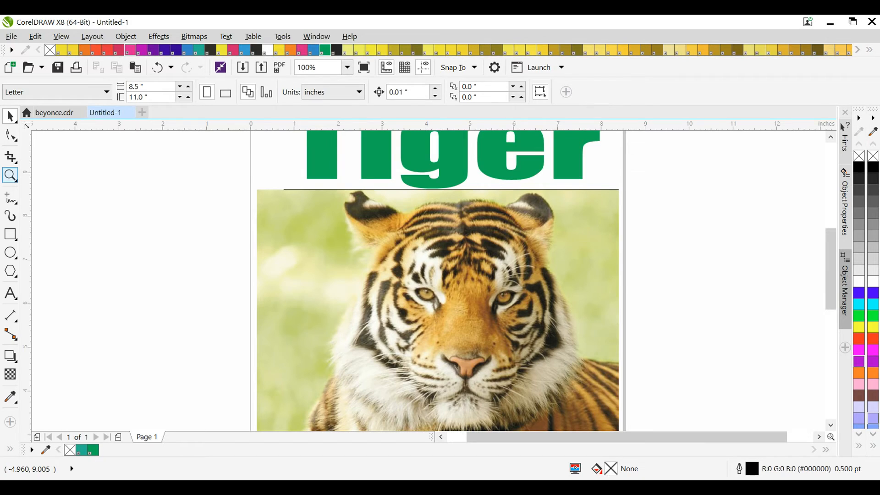
{"action": "left_click", "coordinate": [10, 175]}
{"action": "left_click", "coordinate": [464, 211]}
{"action": "right_click", "coordinate": [396, 253]}
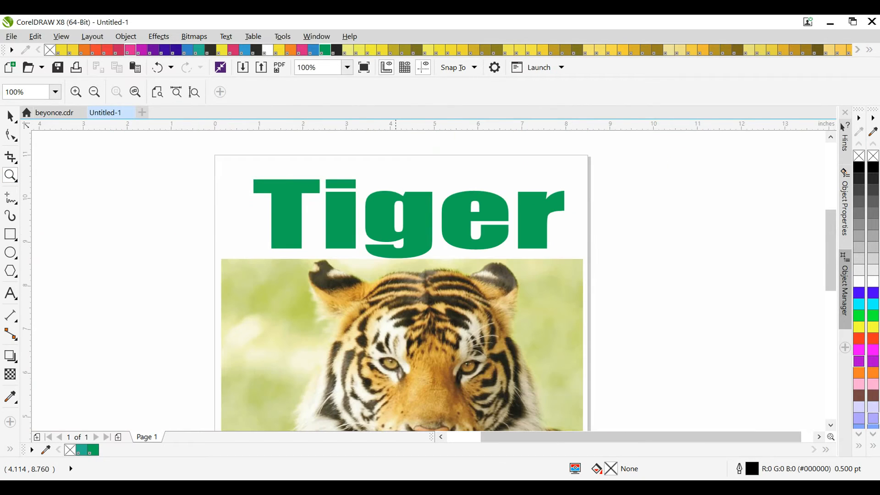
{"action": "left_click_drag", "start_coordinate": [831, 244], "coordinate": [830, 251]}
{"action": "right_click", "coordinate": [393, 255]}
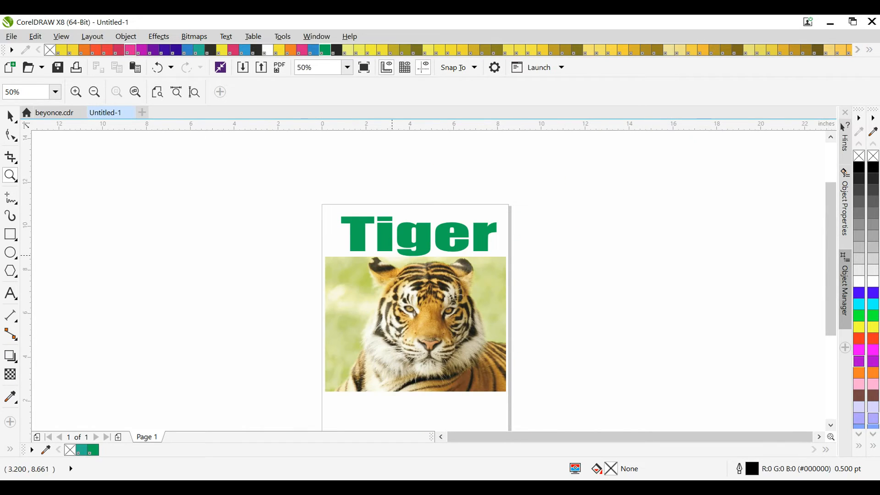
{"action": "left_click", "coordinate": [16, 121]}
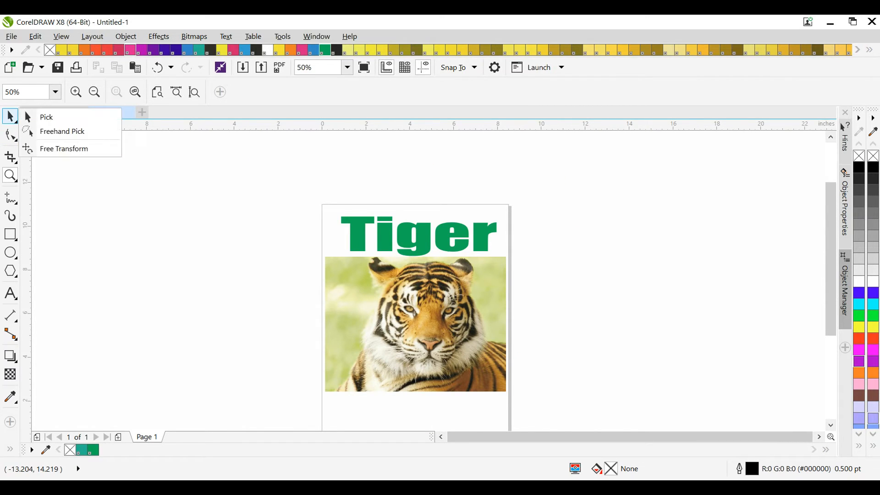
Select the green Tiger text and the tiger photo together and center both on the page
{"action": "left_click", "coordinate": [15, 121]}
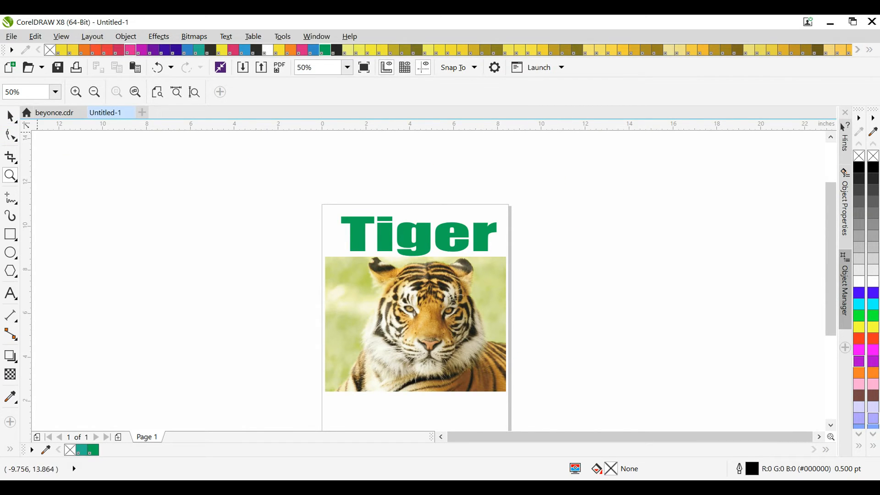
{"action": "left_click", "coordinate": [15, 121]}
{"action": "left_click", "coordinate": [78, 202]}
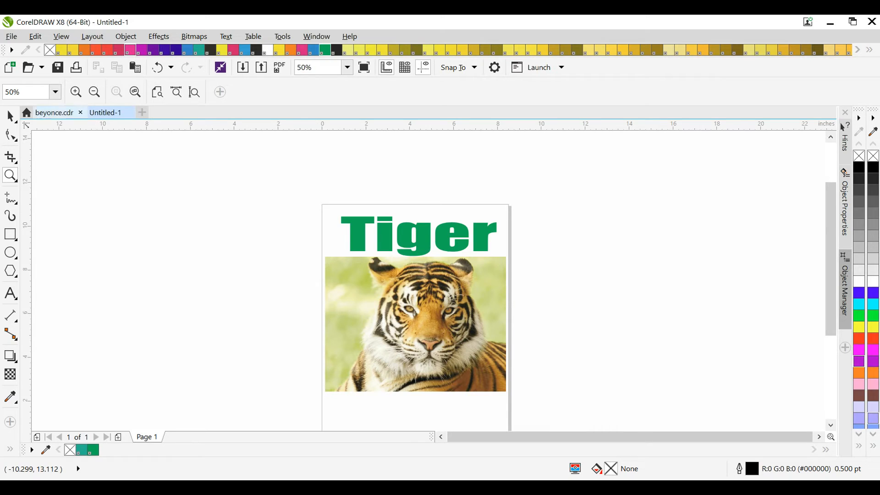
{"action": "left_click", "coordinate": [10, 117]}
{"action": "left_click_drag", "start_coordinate": [311, 190], "coordinate": [529, 407]}
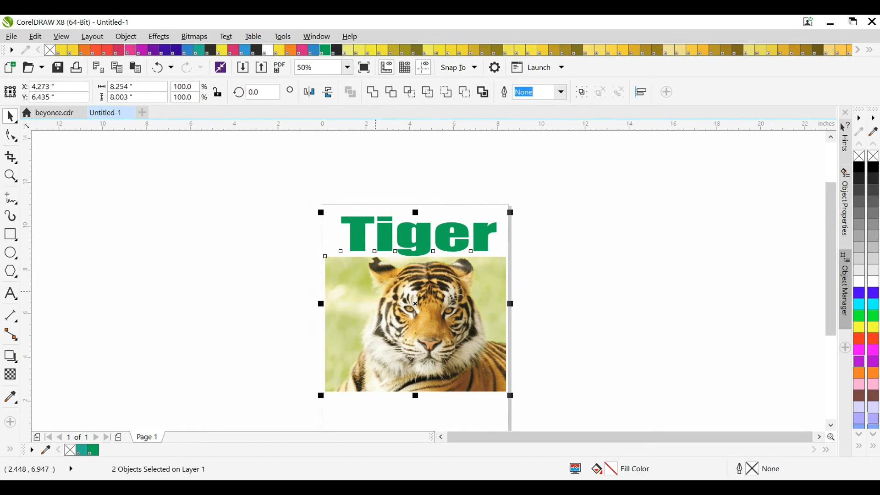
{"action": "left_click", "coordinate": [126, 36]}
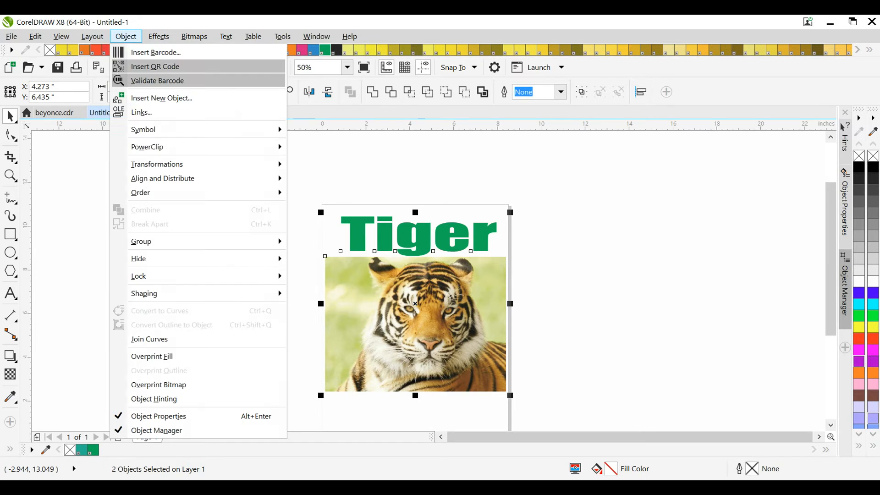
{"action": "mouse_move", "coordinate": [163, 179]}
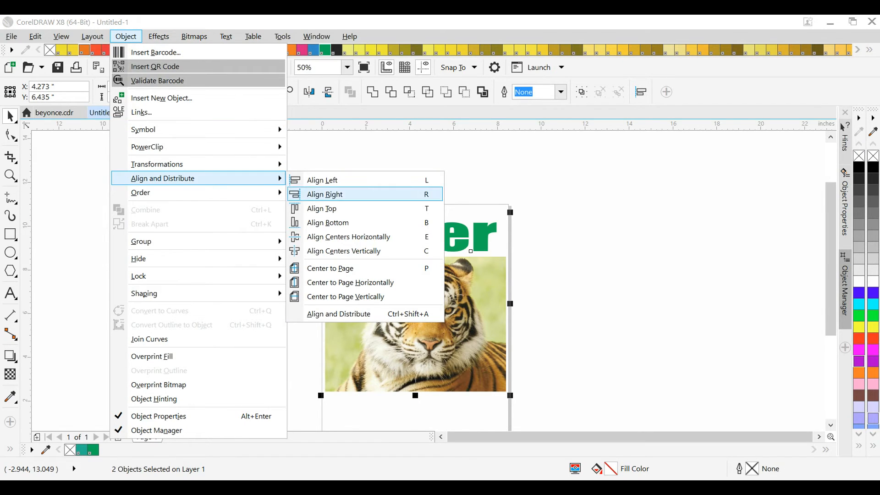
{"action": "left_click", "coordinate": [330, 269]}
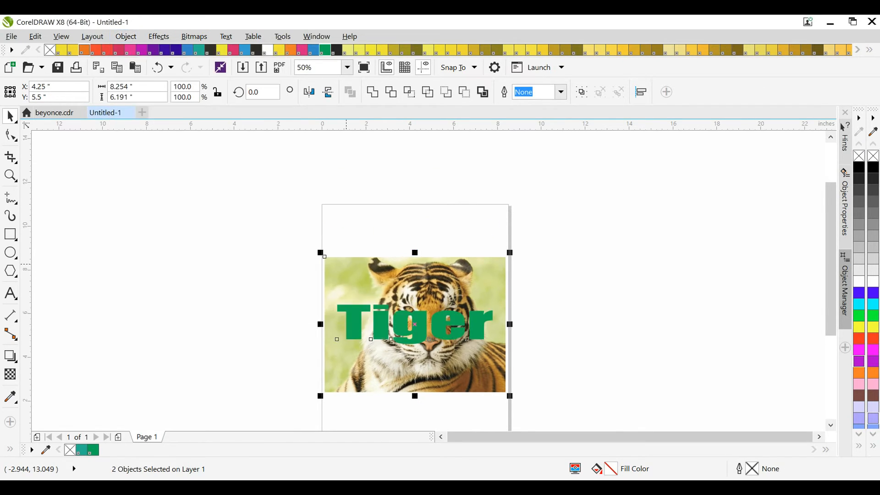
Move the green Tiger text straight up from the photo's center so it overlaps the photo's top edge
{"action": "left_click", "coordinate": [238, 307]}
{"action": "left_click", "coordinate": [357, 321]}
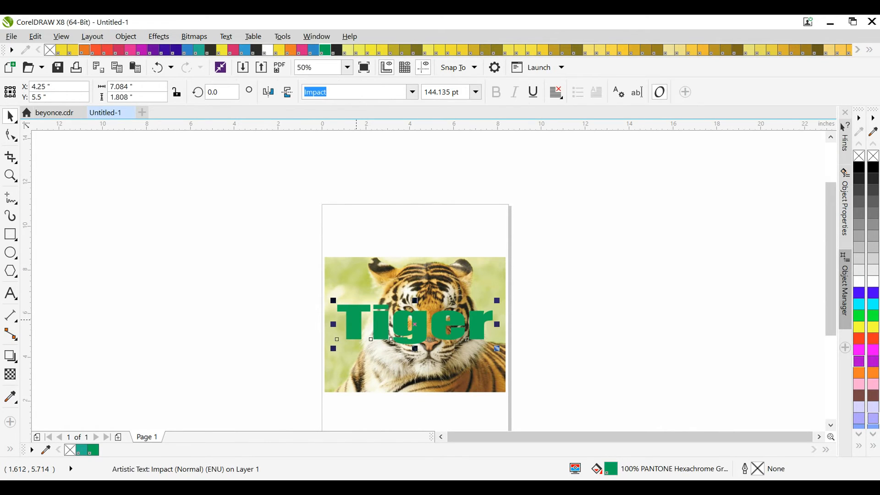
{"action": "left_click_drag", "start_coordinate": [356, 320], "coordinate": [358, 244]}
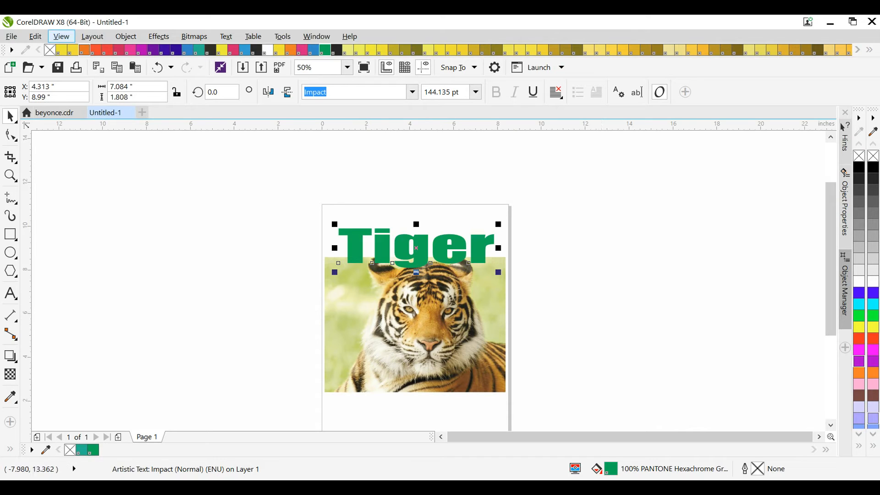
Set the print destination to Device Independent PostScript File and preview each separation plate from Cyan through PANTONE Hexachrome Green C
{"action": "left_click", "coordinate": [11, 36]}
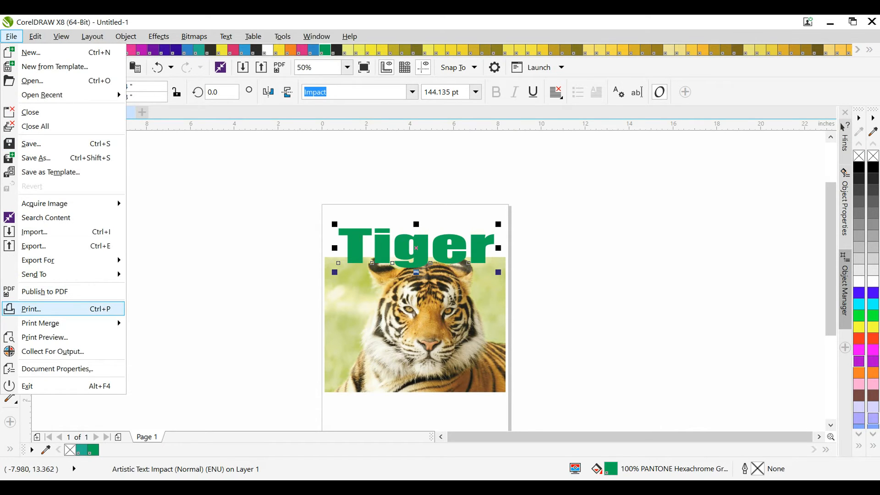
{"action": "left_click", "coordinate": [41, 309]}
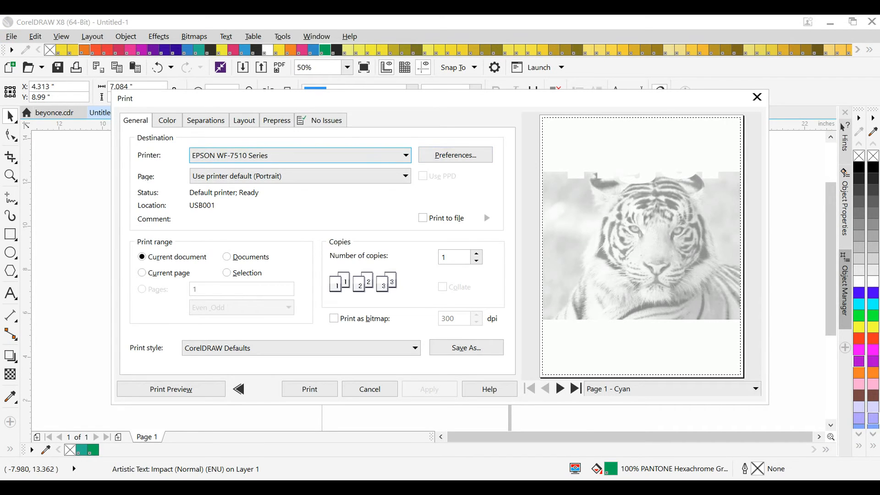
{"action": "left_click", "coordinate": [406, 156]}
{"action": "left_click", "coordinate": [300, 168]}
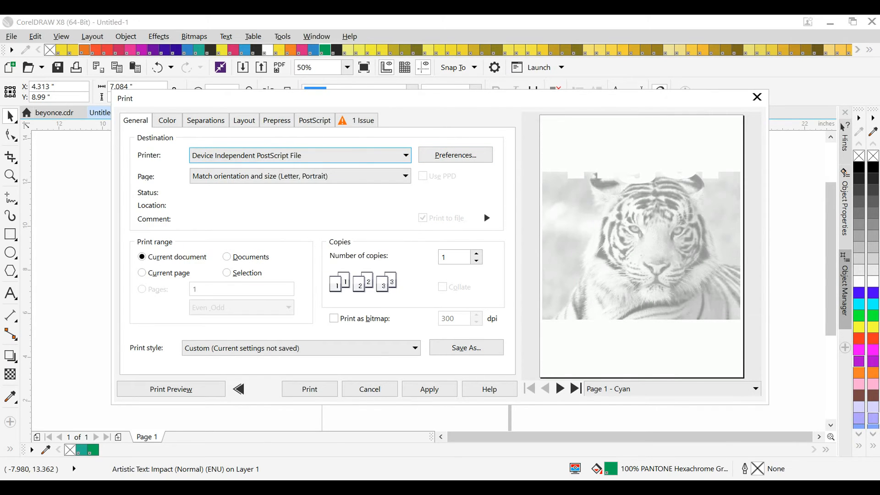
{"action": "left_click", "coordinate": [560, 389]}
{"action": "left_click", "coordinate": [560, 389]}
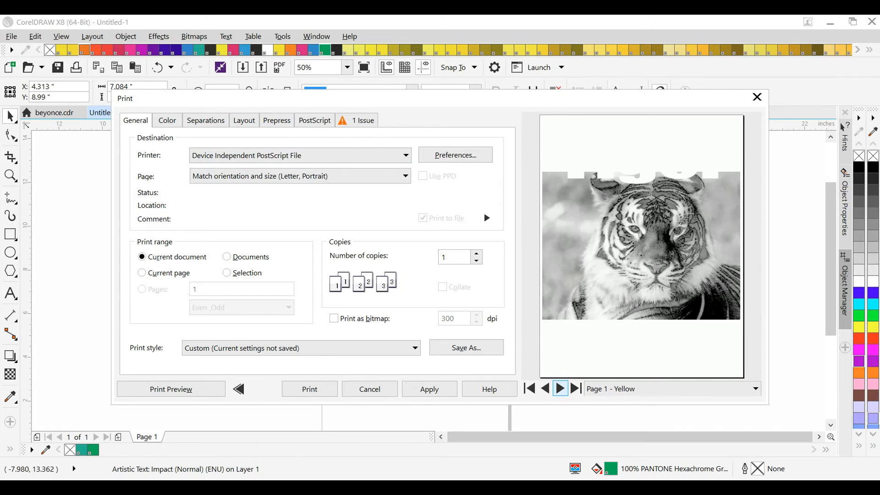
{"action": "left_click", "coordinate": [560, 389]}
{"action": "left_click", "coordinate": [560, 389]}
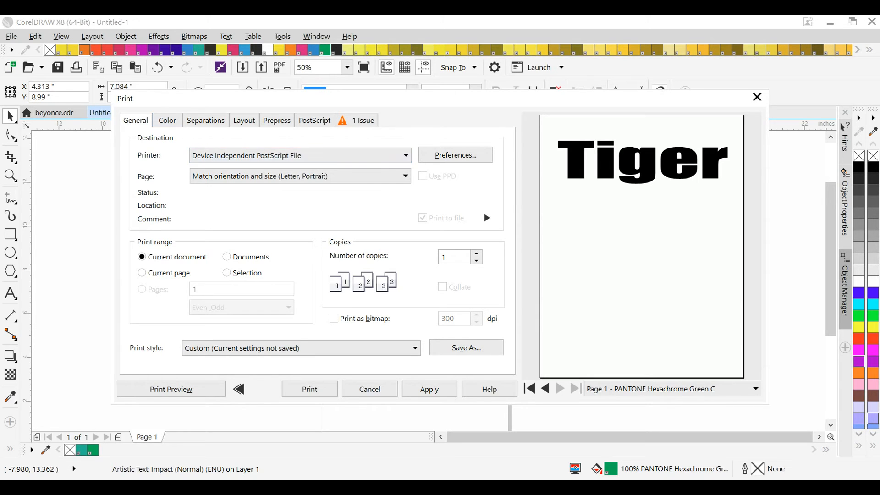
Correct the print colors using the document's Ryonet IC ProBrite color profile
{"action": "left_click", "coordinate": [167, 120]}
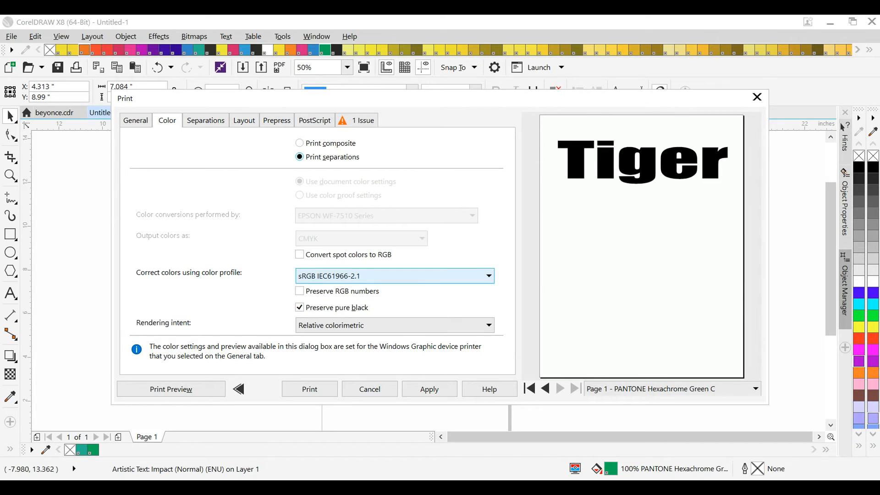
{"action": "left_click", "coordinate": [399, 275]}
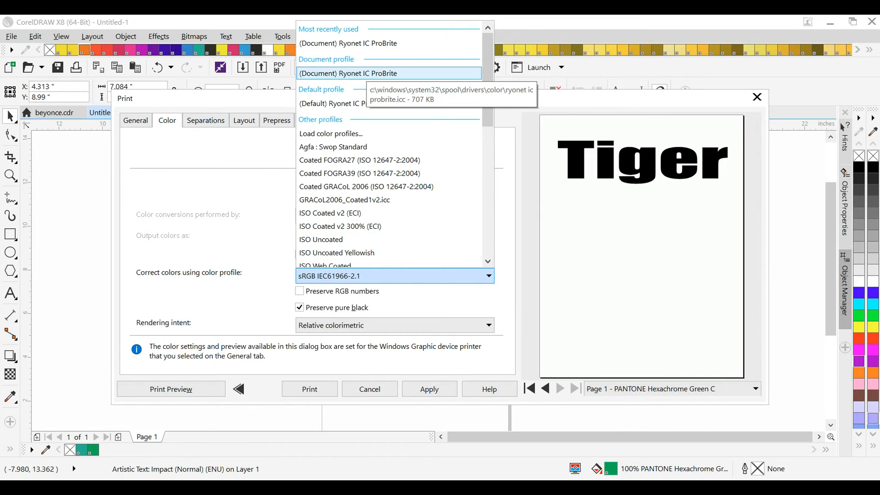
{"action": "left_click", "coordinate": [367, 73]}
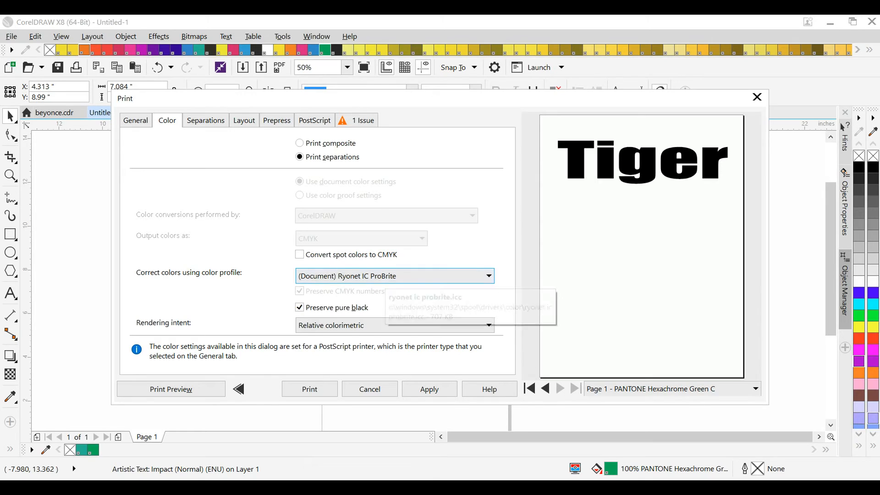
Review the plates' frequency and angle settings, enable advanced settings for the separations and open them for editing
{"action": "left_click", "coordinate": [206, 120]}
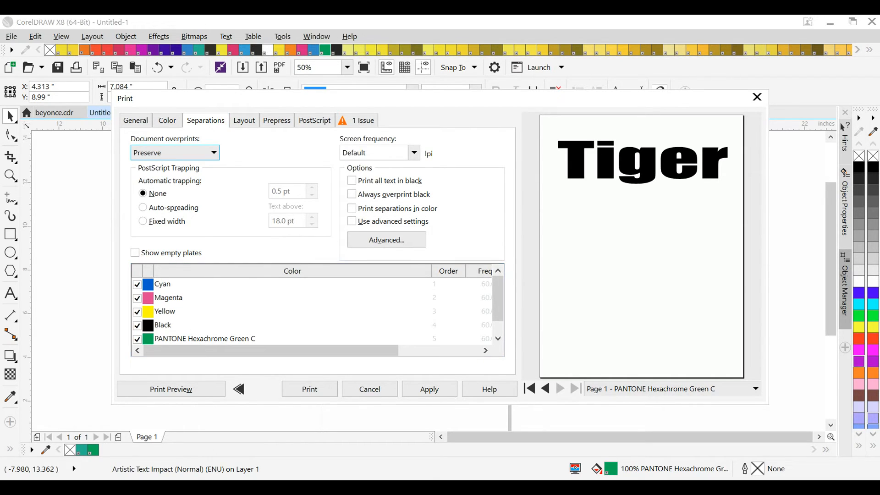
{"action": "mouse_move", "coordinate": [498, 299]}
{"action": "left_mouse_down"}
{"action": "mouse_move", "coordinate": [498, 311]}
{"action": "mouse_move", "coordinate": [498, 299]}
{"action": "left_mouse_up"}
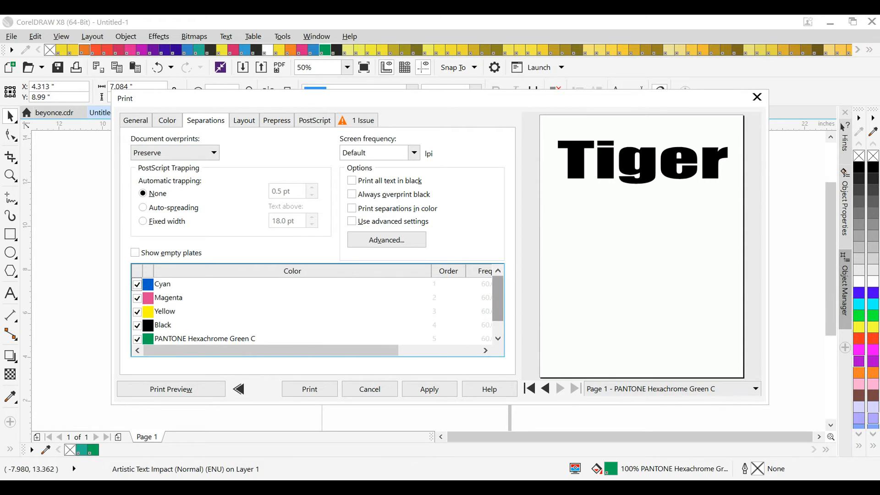
{"action": "left_click_drag", "start_coordinate": [271, 350], "coordinate": [352, 350]}
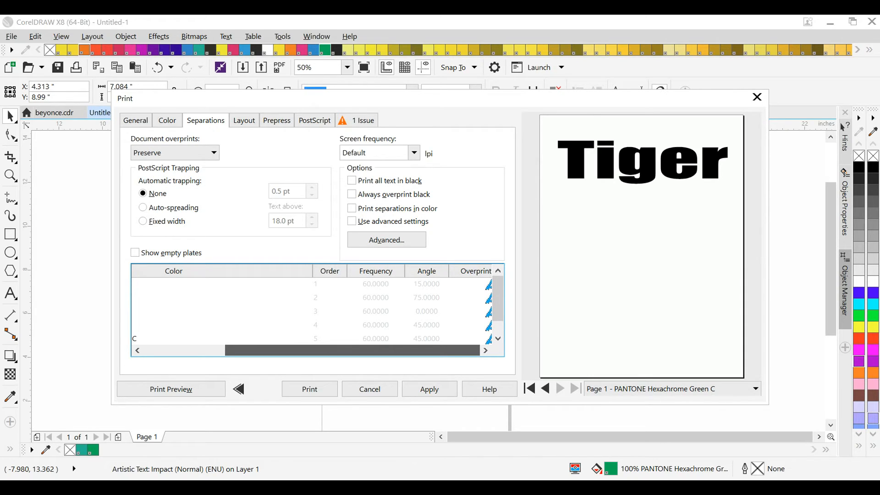
{"action": "left_click_drag", "start_coordinate": [352, 351], "coordinate": [269, 351]}
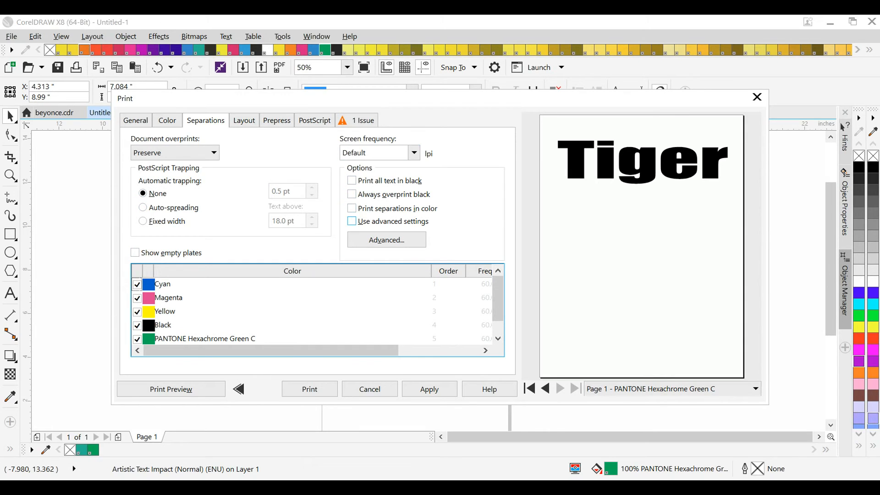
{"action": "left_click", "coordinate": [352, 221]}
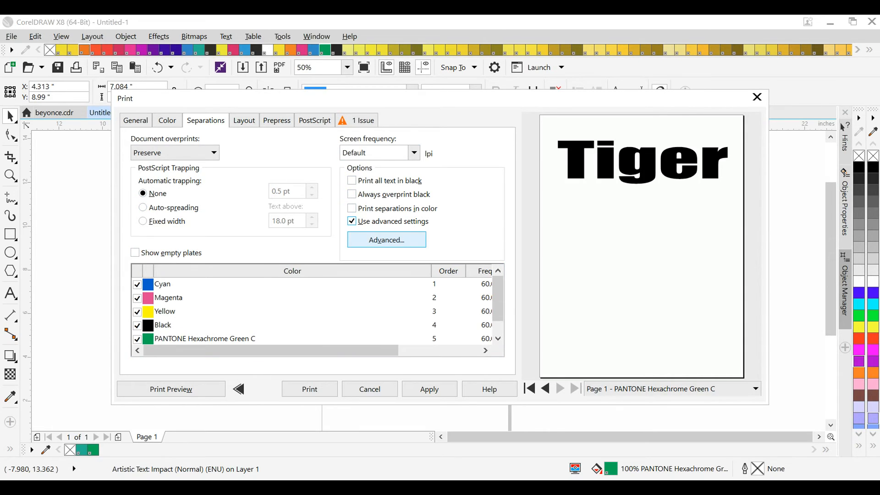
{"action": "left_click", "coordinate": [386, 240]}
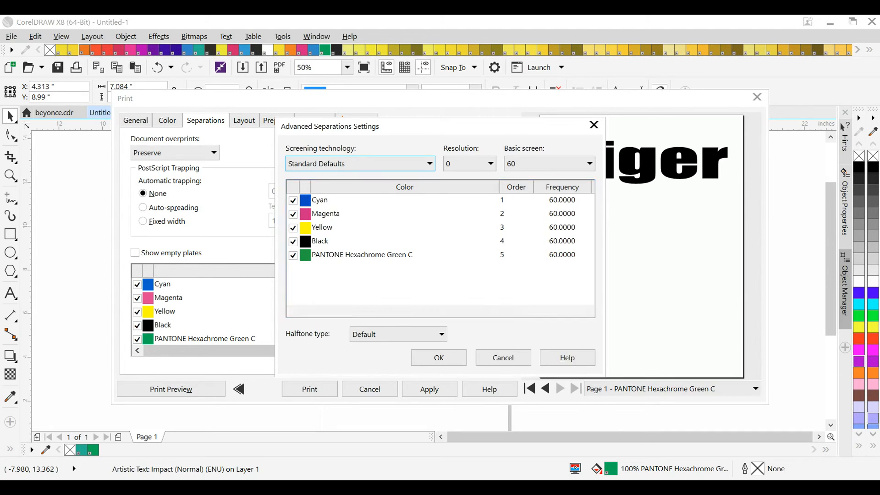
Set the screen frequency to 55 for the Cyan, Magenta, Yellow, Black and PANTONE Hexachrome Green C plates
{"action": "left_click_drag", "start_coordinate": [407, 312], "coordinate": [474, 312]}
{"action": "left_click", "coordinate": [466, 201]}
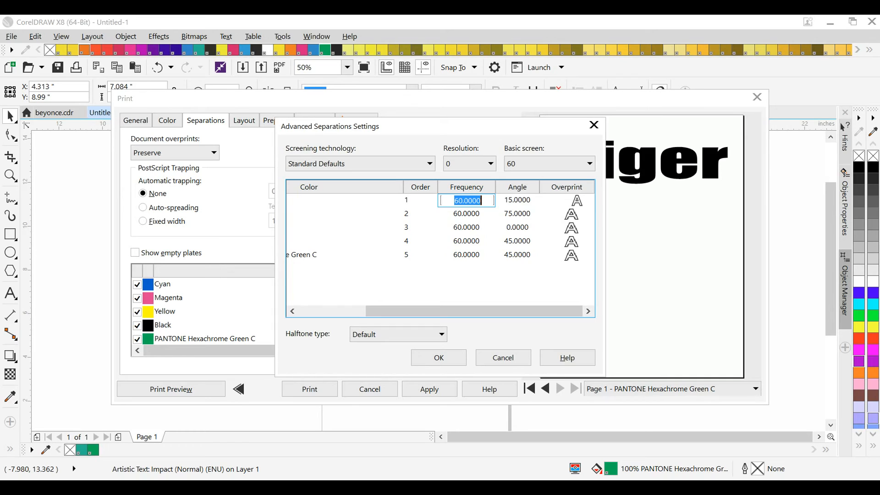
{"action": "type", "text": "55"}
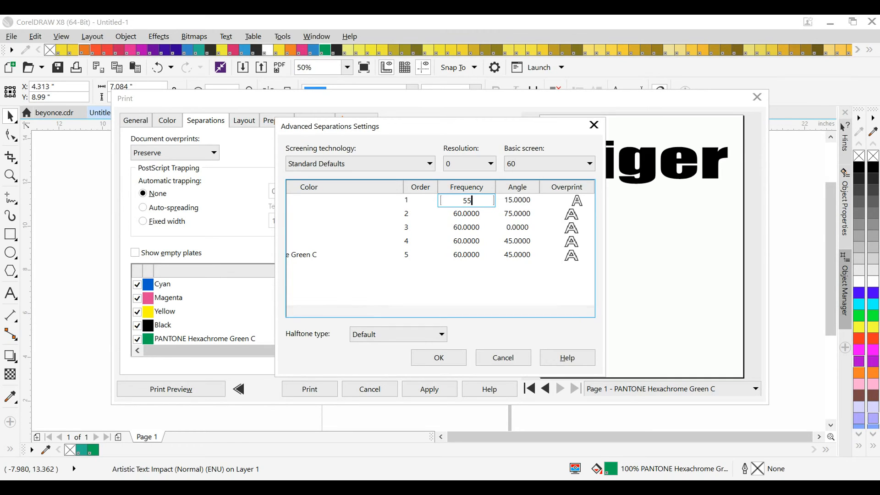
{"action": "key", "text": "Return"}
{"action": "type", "text": "55"}
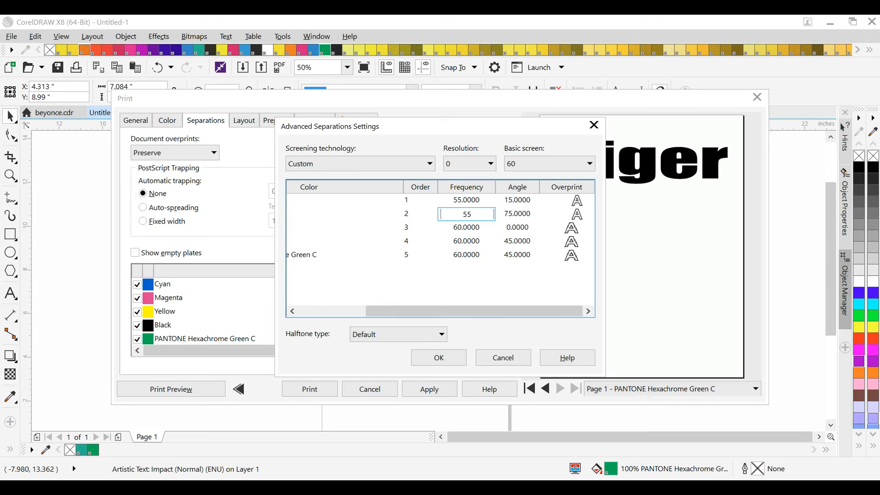
{"action": "key", "text": "Return"}
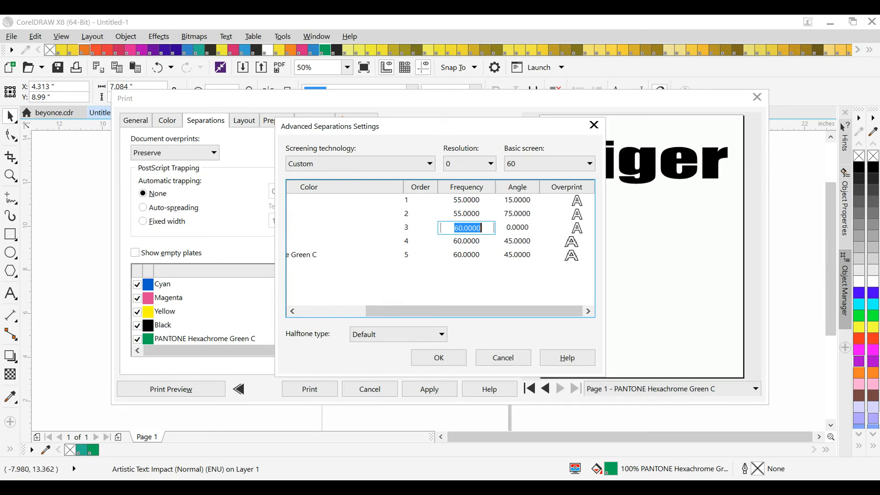
{"action": "type", "text": "55"}
{"action": "key", "text": "Return"}
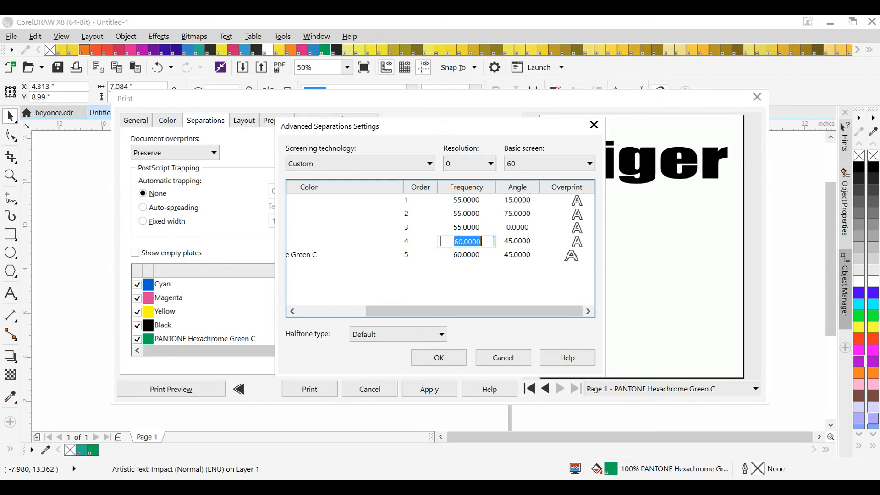
{"action": "type", "text": "55"}
{"action": "key", "text": "Return"}
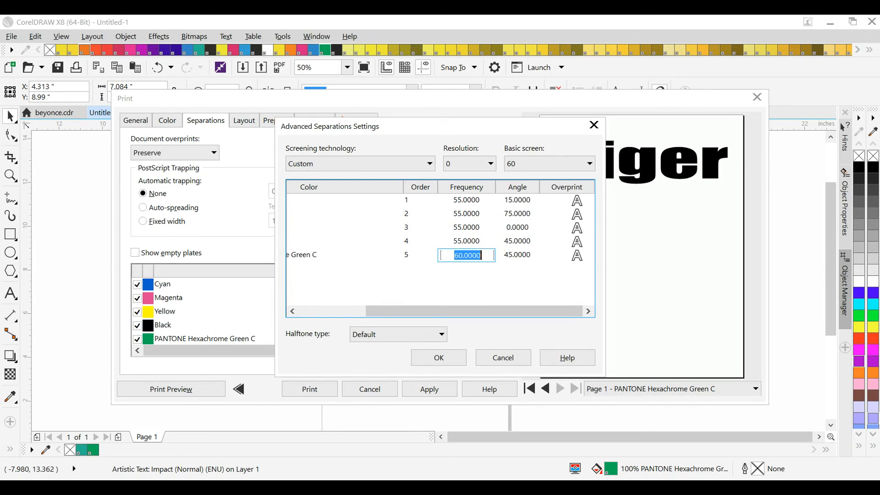
{"action": "type", "text": "55"}
{"action": "key", "text": "Return"}
{"action": "mouse_move", "coordinate": [474, 311]}
{"action": "left_mouse_down"}
{"action": "mouse_move", "coordinate": [410, 311]}
{"action": "mouse_move", "coordinate": [462, 311]}
{"action": "left_mouse_up"}
{"action": "left_click_drag", "start_coordinate": [464, 311], "coordinate": [474, 311]}
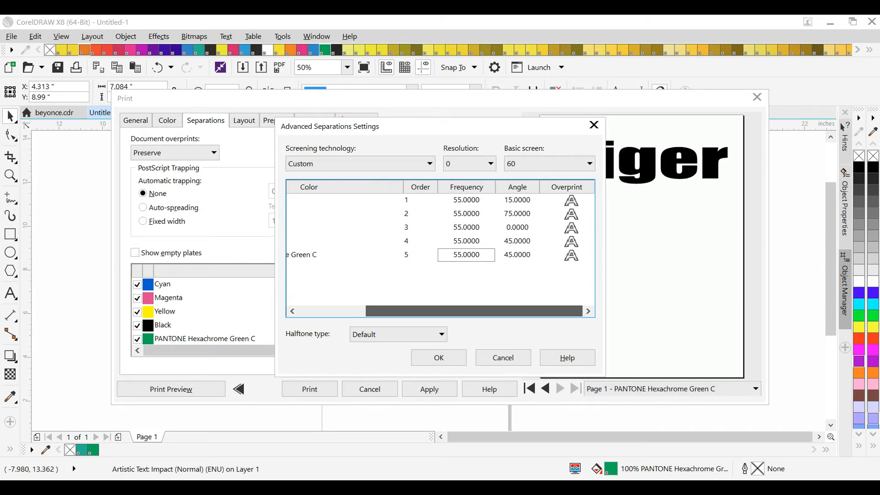
Set the PANTONE Hexachrome Green C plate's screen frequency to 60
{"action": "left_click", "coordinate": [467, 255]}
{"action": "left_click", "coordinate": [455, 255]}
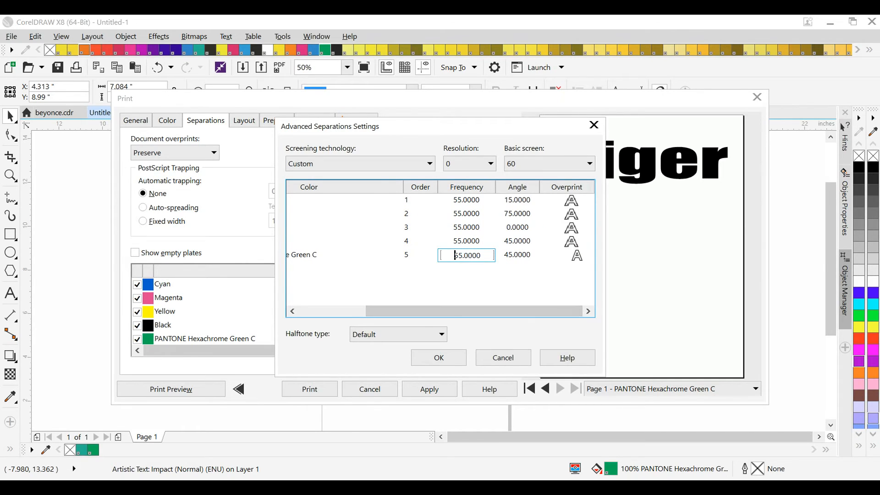
{"action": "key", "text": "shift+End"}
{"action": "type", "text": "60"}
{"action": "key", "text": "Return"}
Set the screen angles to 45 for Magenta, 75 for Yellow and 75 for Black
{"action": "left_click", "coordinate": [518, 200]}
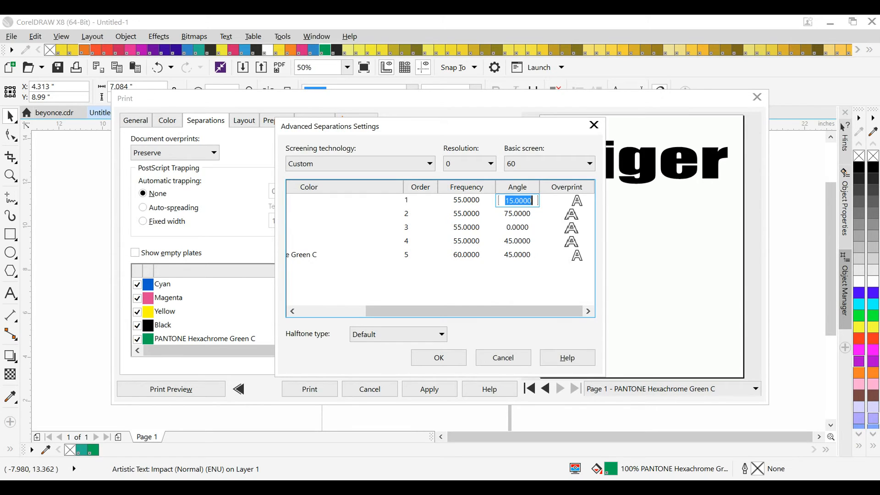
{"action": "left_click", "coordinate": [518, 214]}
{"action": "type", "text": "45"}
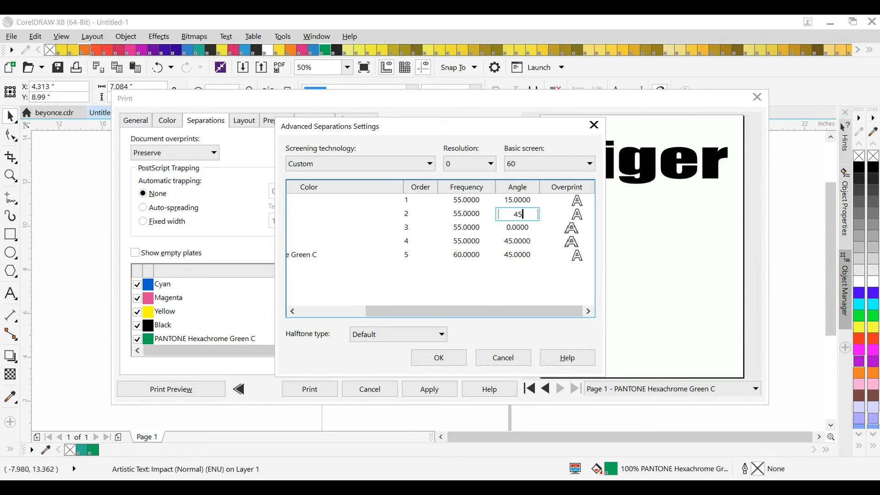
{"action": "left_click", "coordinate": [518, 228]}
{"action": "type", "text": "75"}
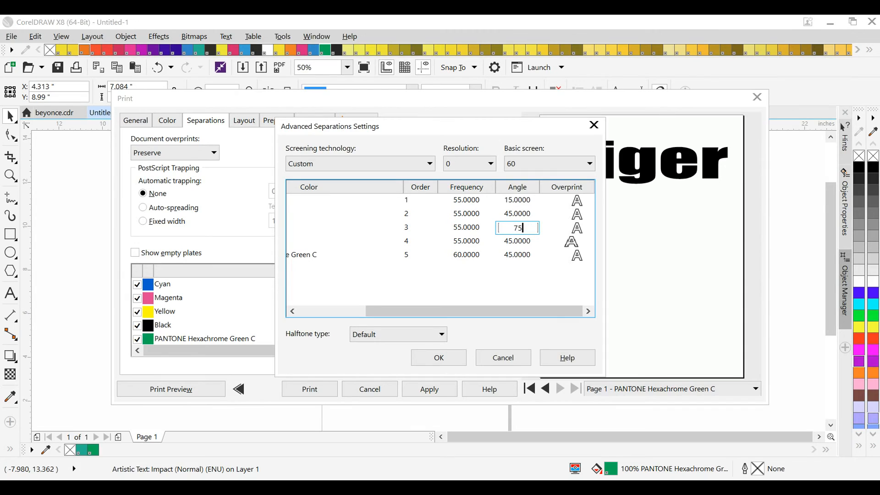
{"action": "left_click", "coordinate": [517, 241]}
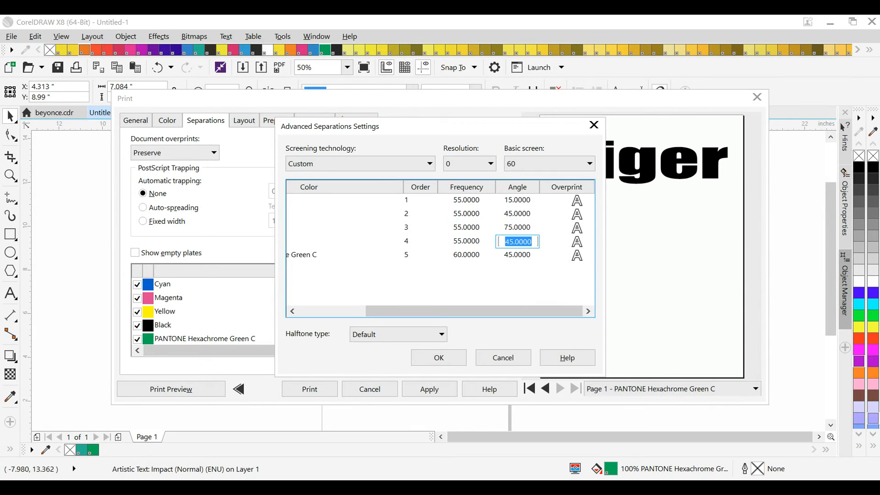
{"action": "type", "text": "75"}
{"action": "key", "text": "Return"}
Set the separations' halftone type to Dot, trying Ellipse along the way and returning to Dot
{"action": "left_click", "coordinate": [431, 334]}
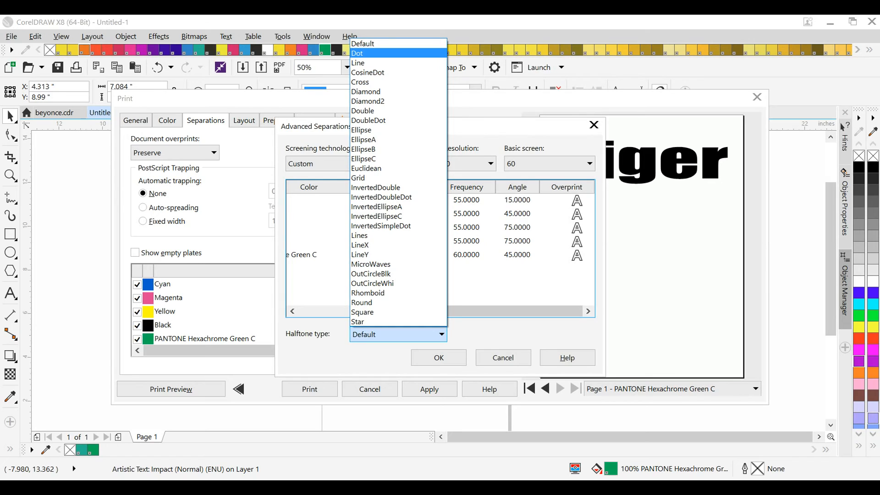
{"action": "key", "text": "Return"}
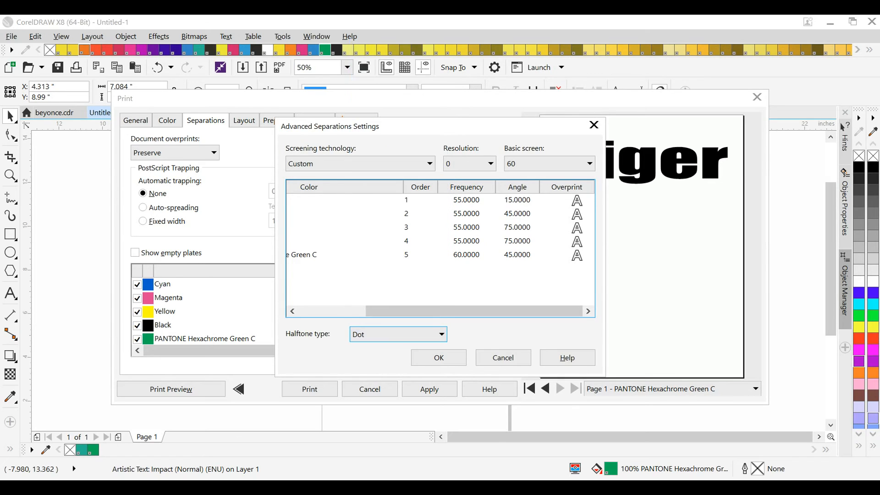
{"action": "left_click", "coordinate": [431, 335]}
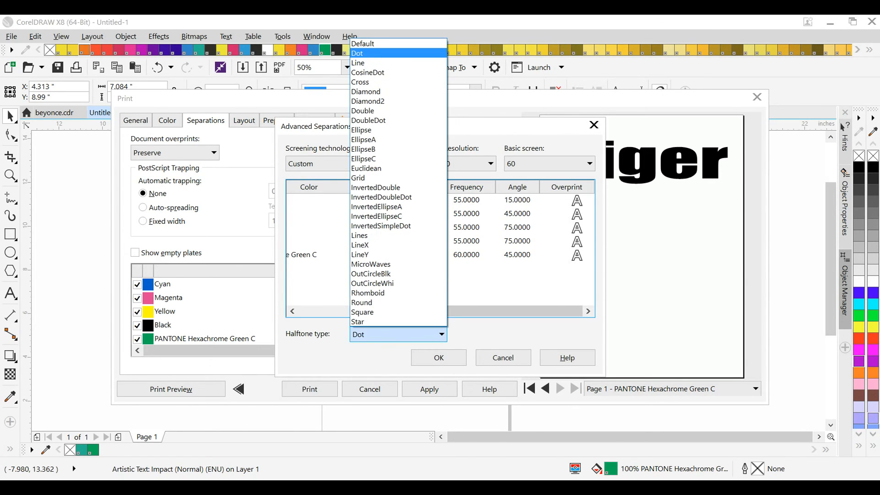
{"action": "key", "text": "Return"}
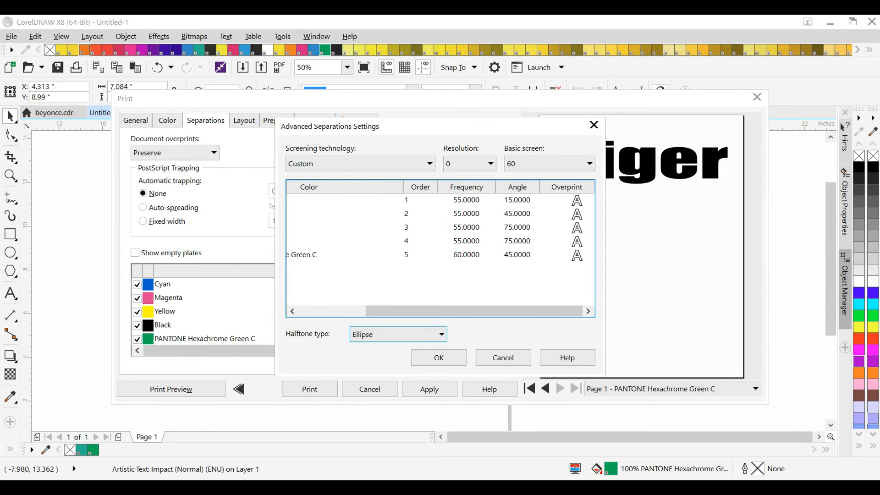
{"action": "key", "text": "alt+Down"}
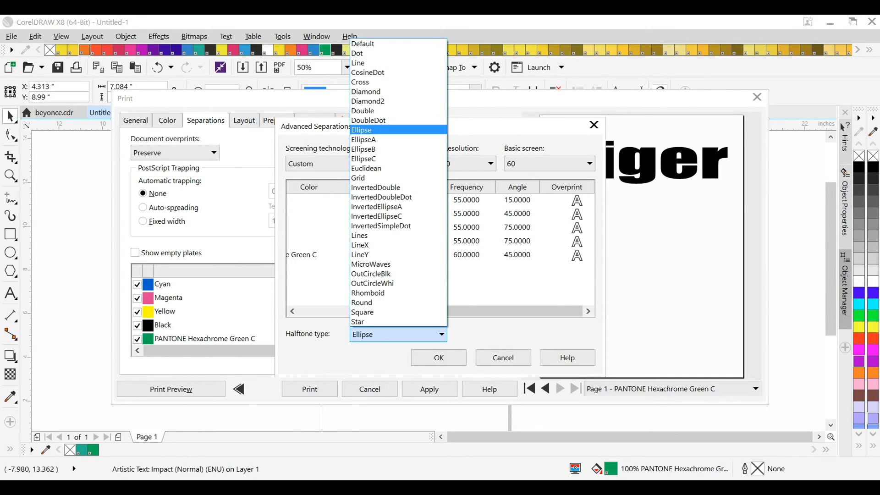
{"action": "left_click", "coordinate": [390, 53]}
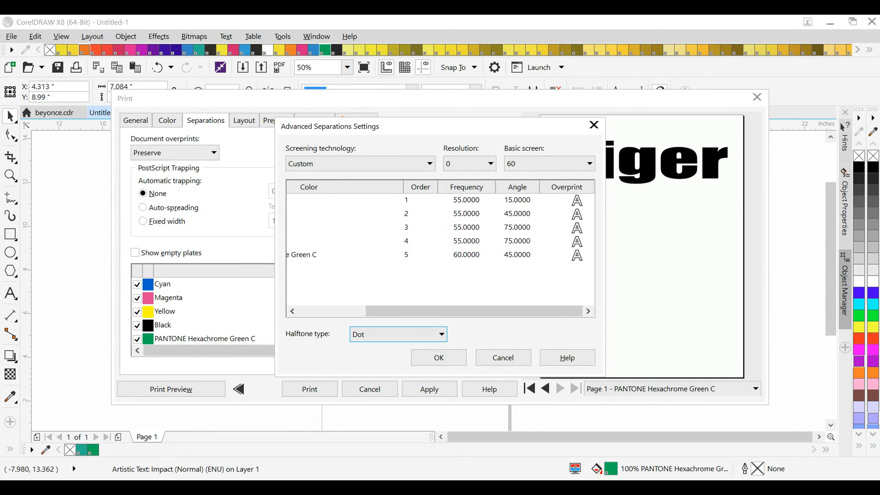
Review the available screening technologies, keep Custom, and accept the advanced separations settings
{"action": "left_click", "coordinate": [389, 164]}
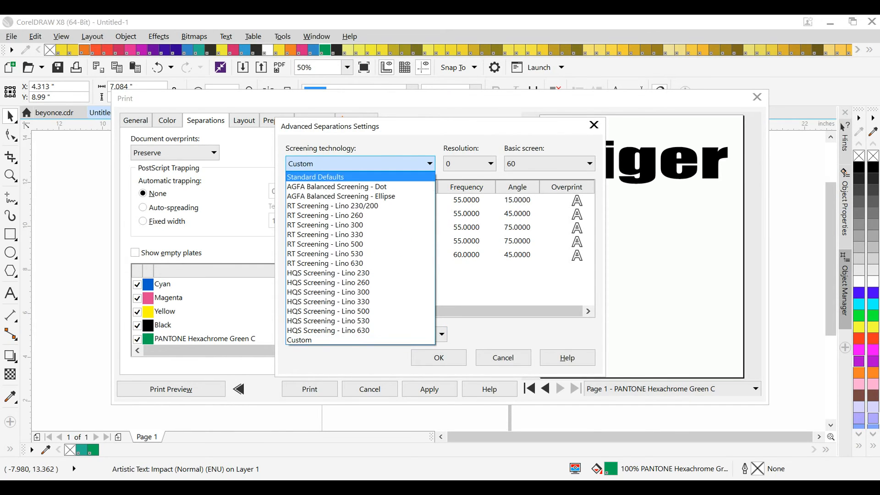
{"action": "key", "text": "Down"}
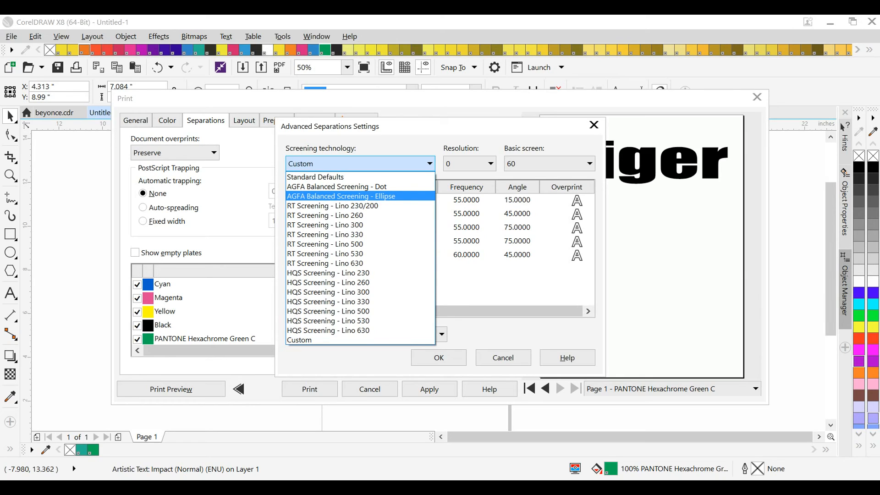
{"action": "key", "text": "Escape"}
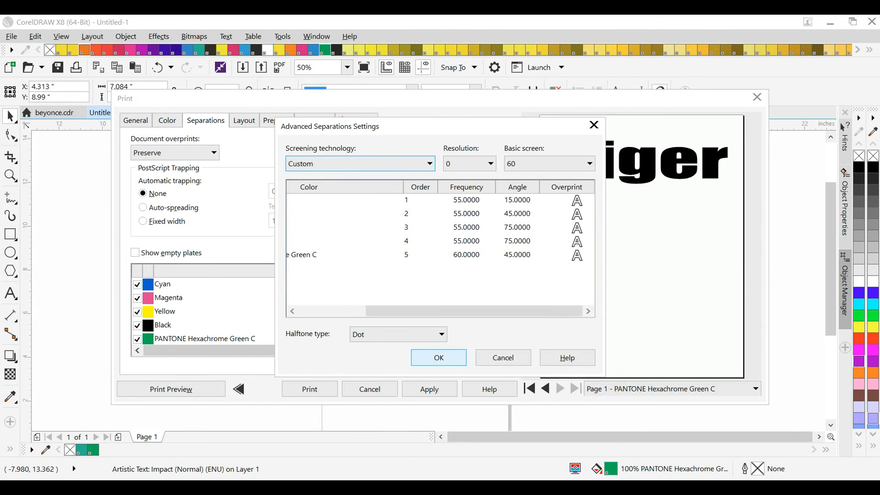
{"action": "left_click", "coordinate": [439, 357]}
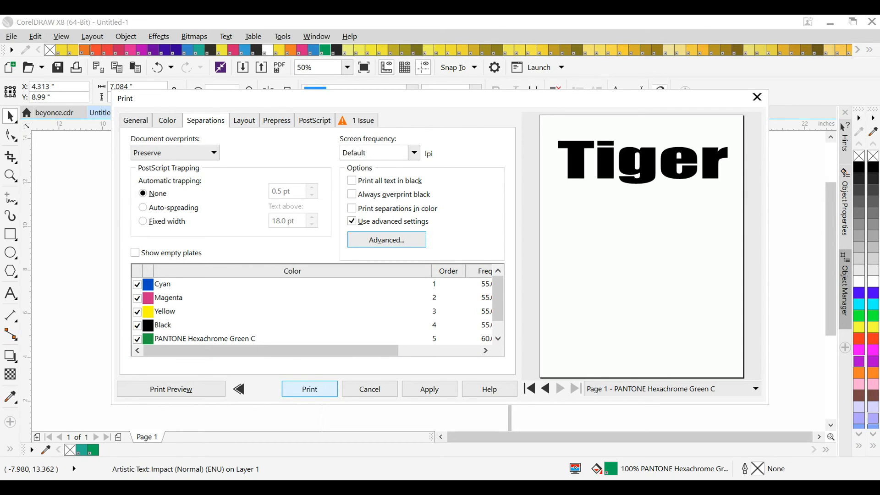
Print the separations to a PostScript (*.ps) file named tigerseps on the Desktop
{"action": "left_click", "coordinate": [310, 390]}
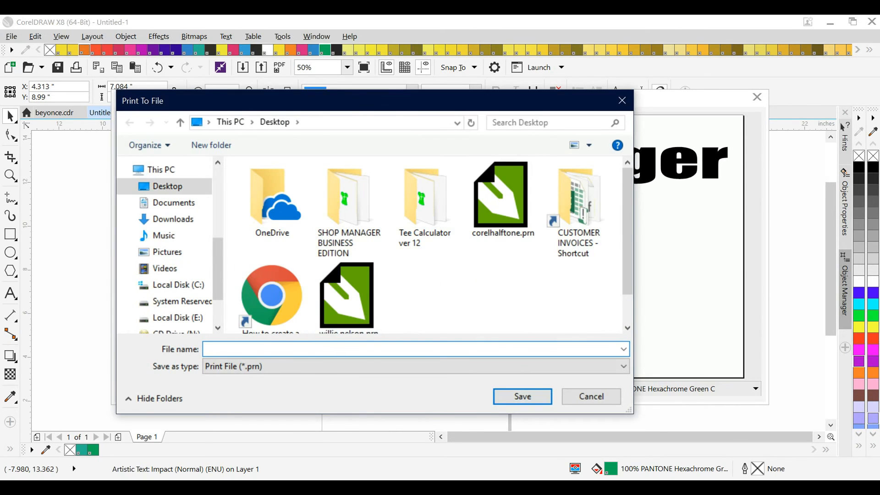
{"action": "left_click", "coordinate": [310, 367]}
{"action": "left_click", "coordinate": [310, 390]}
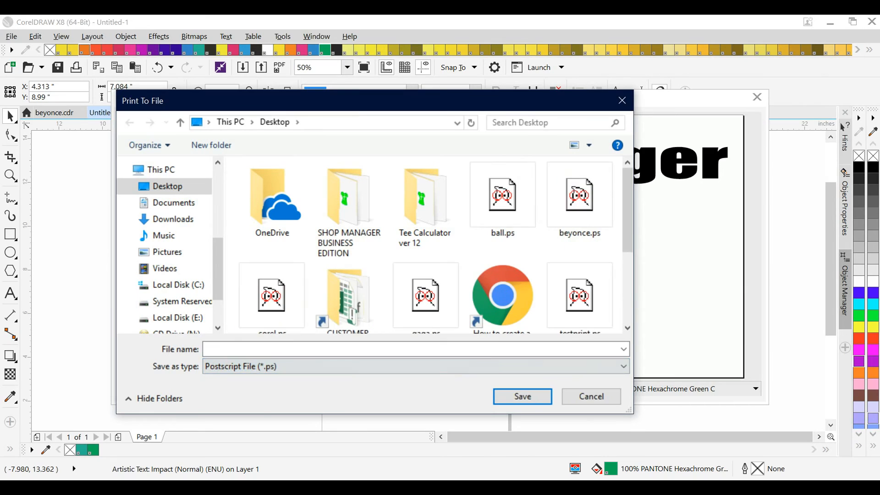
{"action": "left_click", "coordinate": [310, 350]}
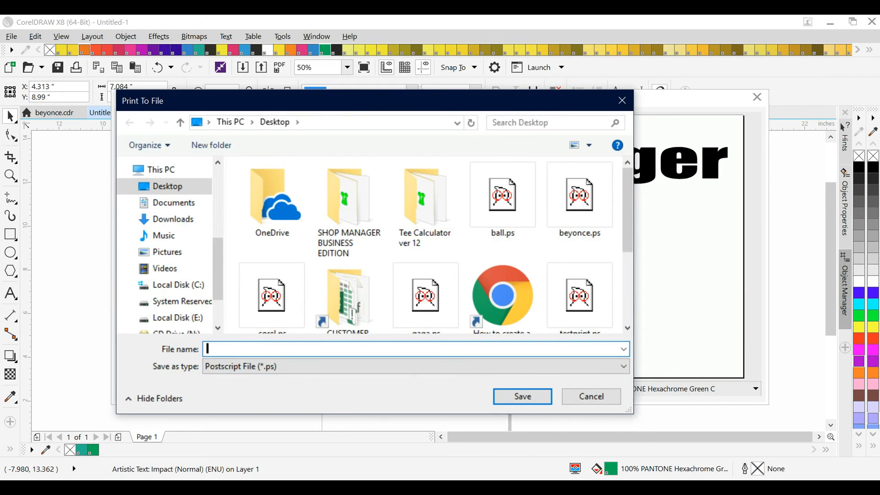
{"action": "type", "text": "tigerseps"}
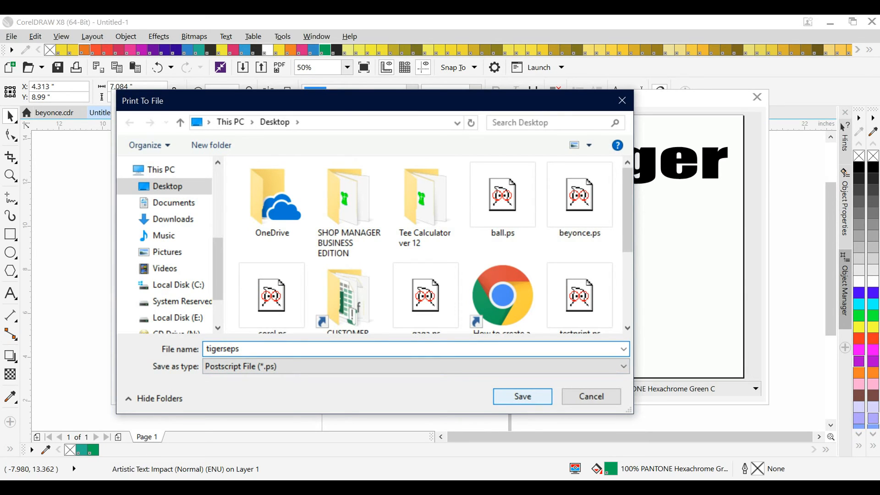
{"action": "key", "text": "Return"}
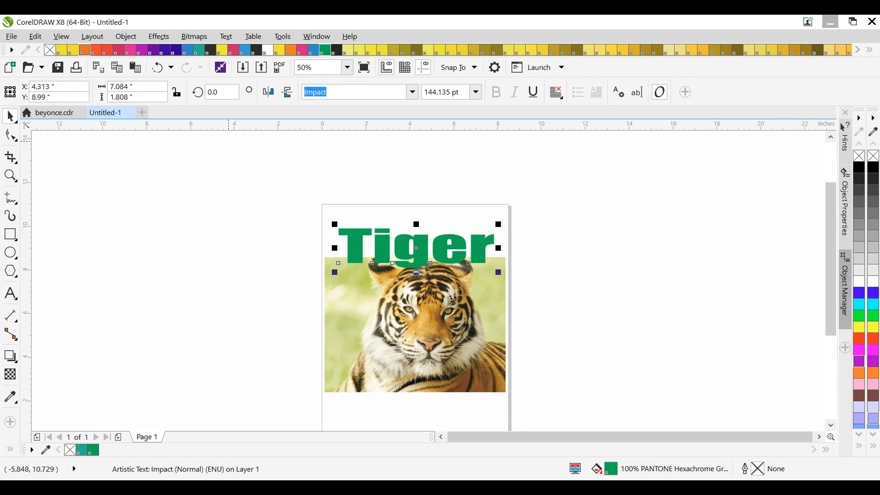
Minimize CorelDRAW, move tigerseps.ps below willie nelson.ps on the desktop, and open it in GSview, dismissing the registration notice
{"action": "left_click", "coordinate": [830, 22]}
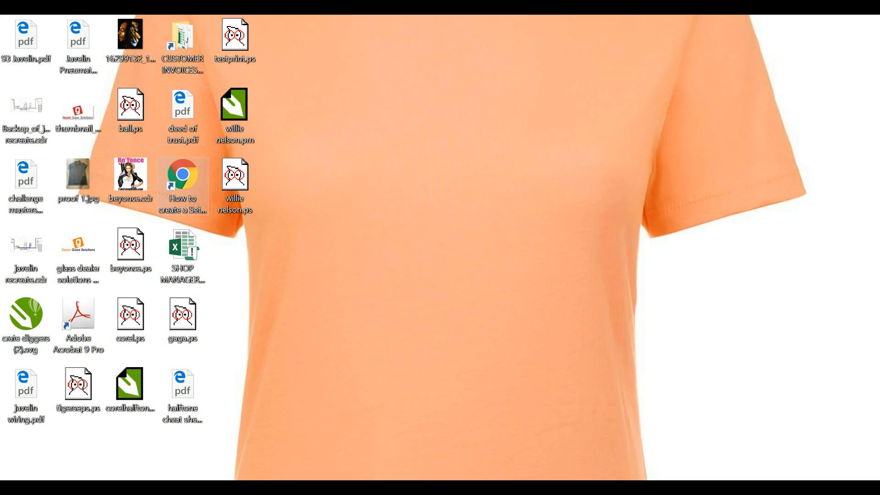
{"action": "left_click_drag", "start_coordinate": [78, 387], "coordinate": [235, 247]}
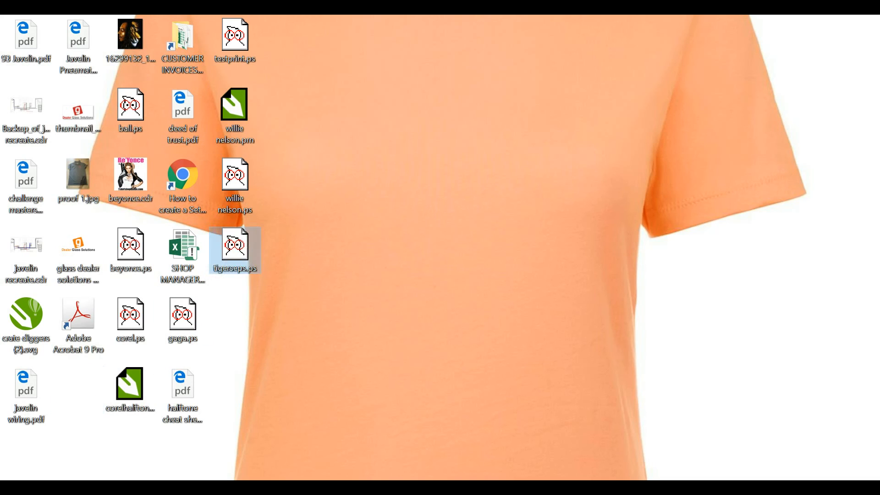
{"action": "double_click", "coordinate": [234, 247]}
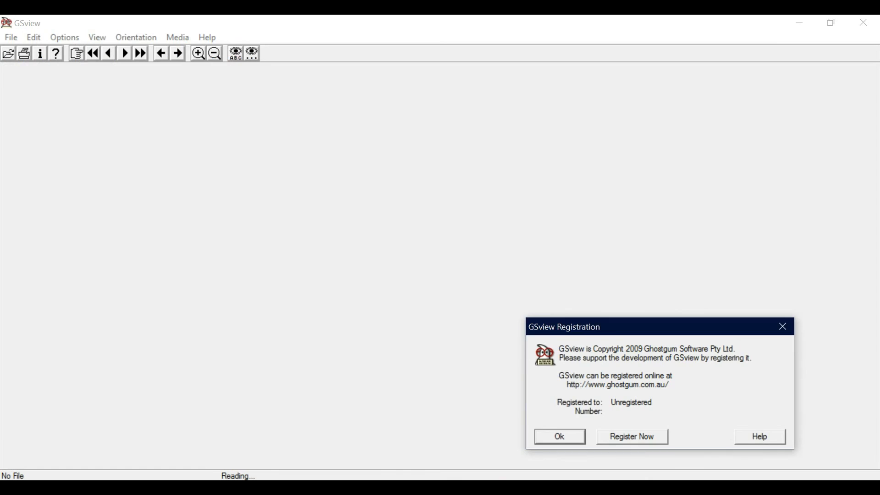
{"action": "key", "text": "Return"}
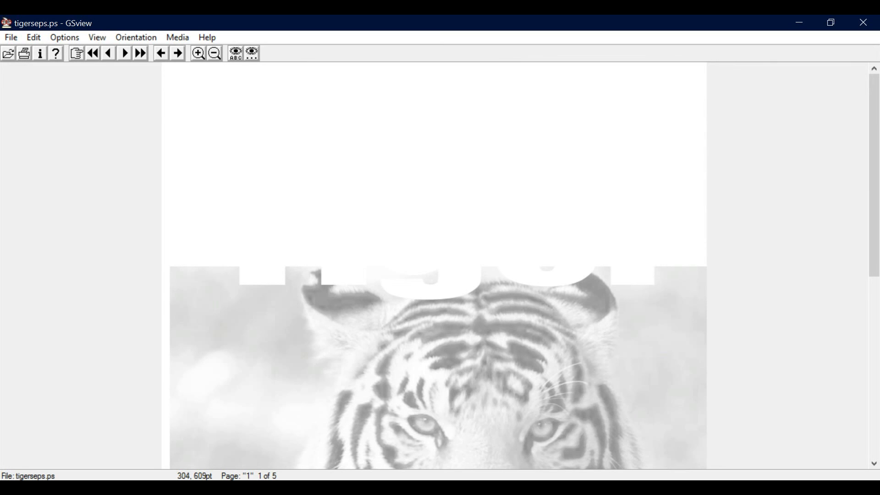
Examine the tiger image on the first and second separation pages of tigerseps.ps
{"action": "scroll", "coordinate": [438, 321], "scroll_direction": "down", "scroll_amount": 1}
{"action": "scroll", "coordinate": [438, 266], "scroll_direction": "down", "scroll_amount": 10}
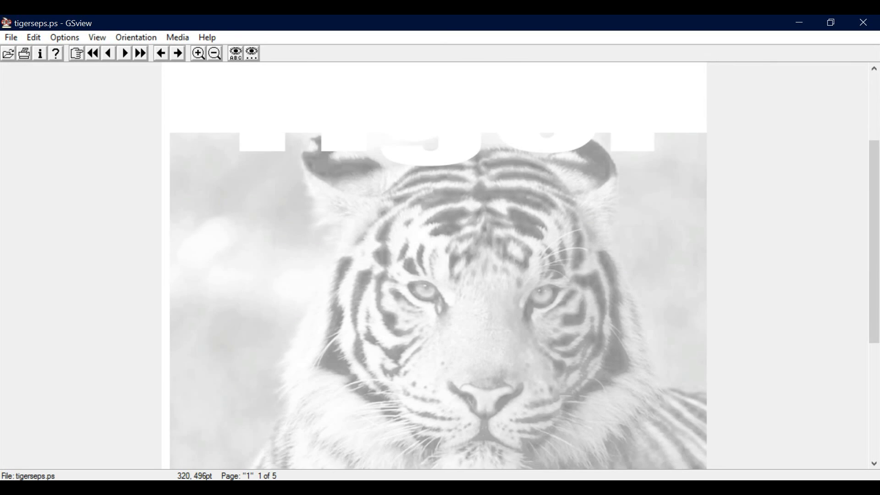
{"action": "scroll", "coordinate": [438, 266], "scroll_direction": "down", "scroll_amount": 3}
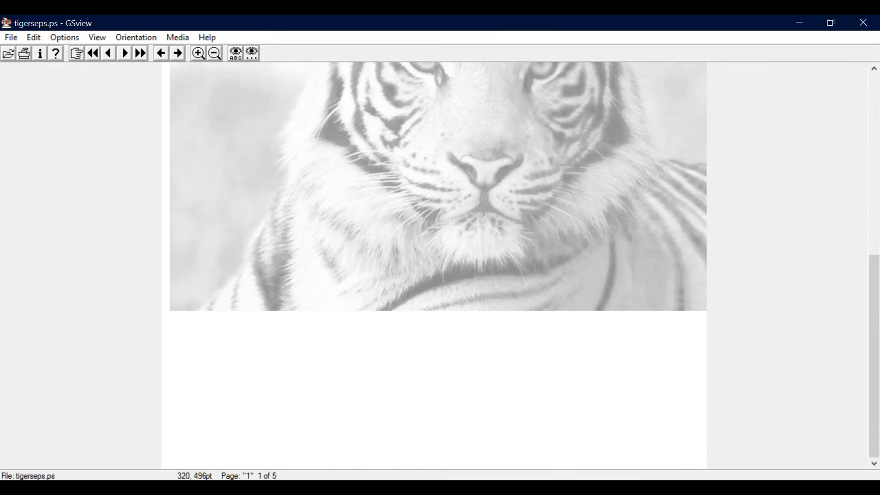
{"action": "scroll", "coordinate": [438, 266], "scroll_direction": "up", "scroll_amount": 12}
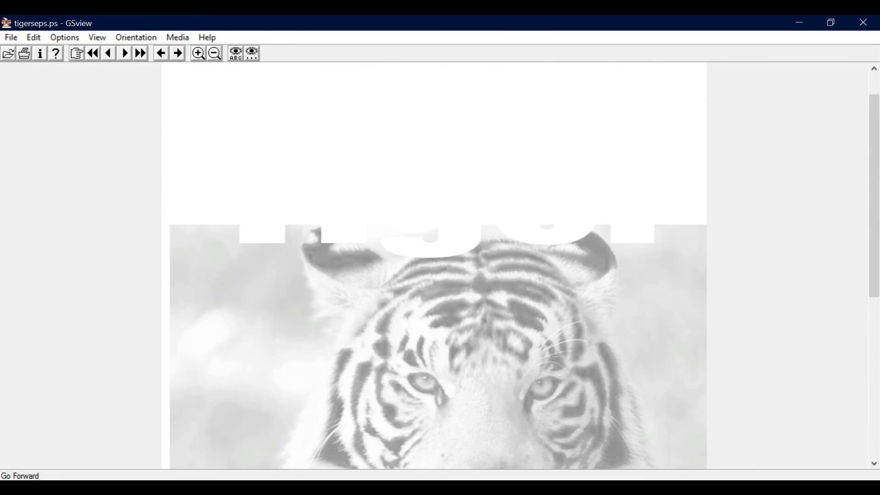
{"action": "left_click", "coordinate": [178, 54]}
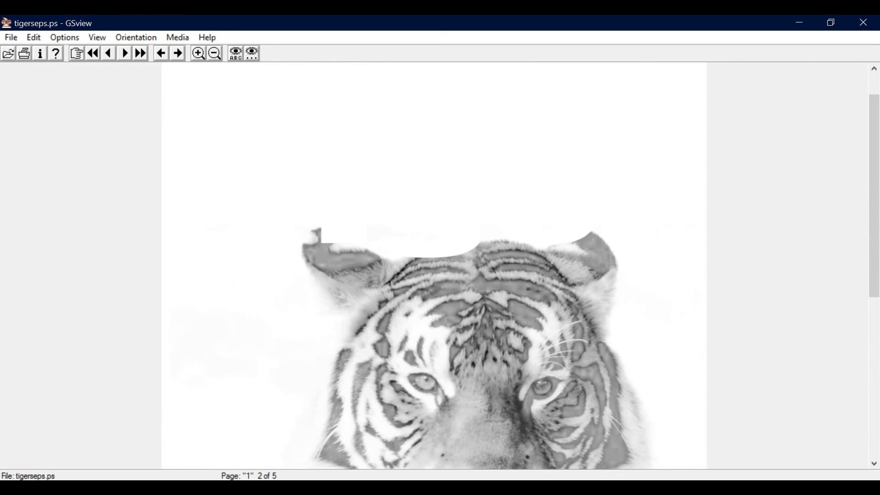
{"action": "scroll", "coordinate": [434, 266], "scroll_direction": "down", "scroll_amount": 5}
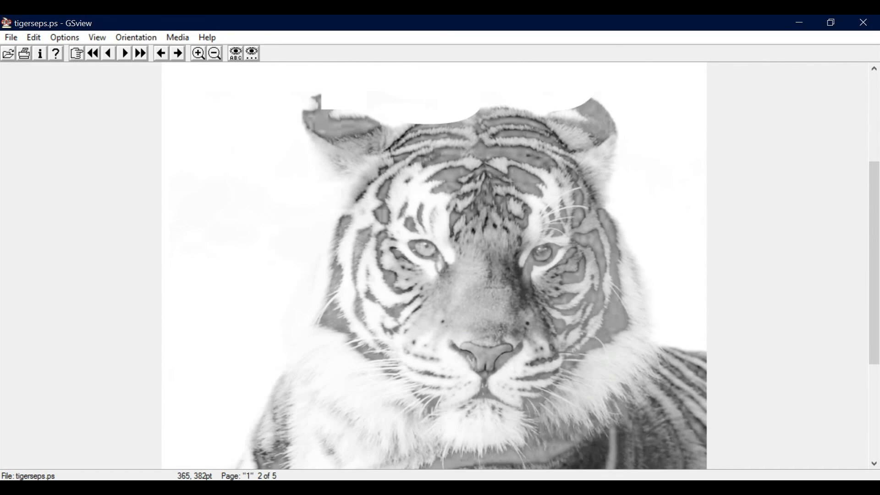
{"action": "scroll", "coordinate": [435, 266], "scroll_direction": "up", "scroll_amount": 5}
Examine the third and fourth separation pages and advance to the fifth page with the spot-color title plate
{"action": "left_click", "coordinate": [178, 54]}
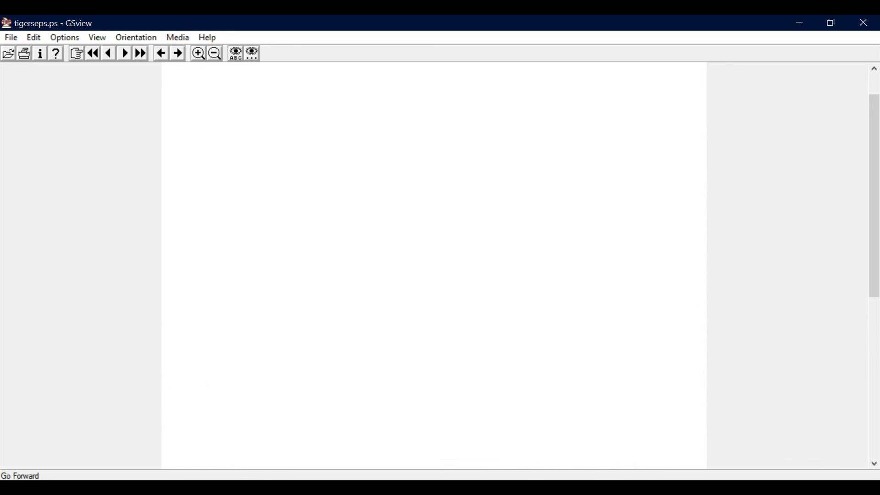
{"action": "scroll", "coordinate": [435, 266], "scroll_direction": "down", "scroll_amount": 2}
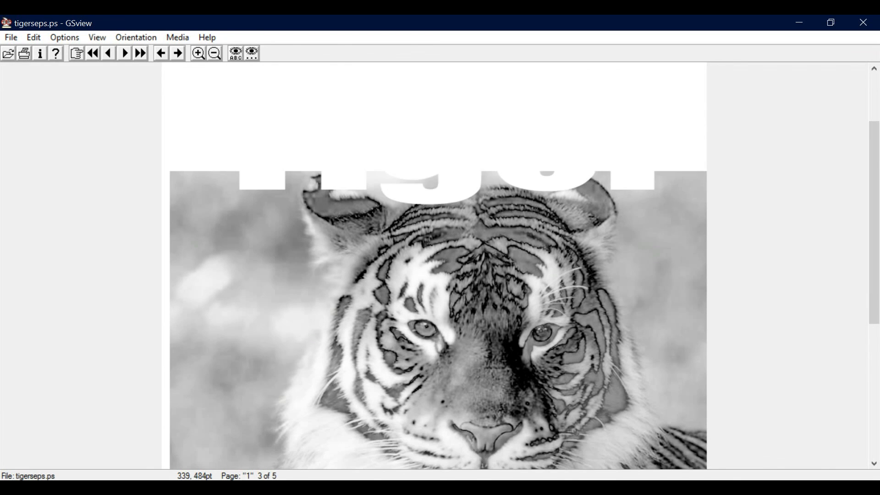
{"action": "scroll", "coordinate": [435, 266], "scroll_direction": "down", "scroll_amount": 3}
{"action": "scroll", "coordinate": [434, 266], "scroll_direction": "up", "scroll_amount": 2}
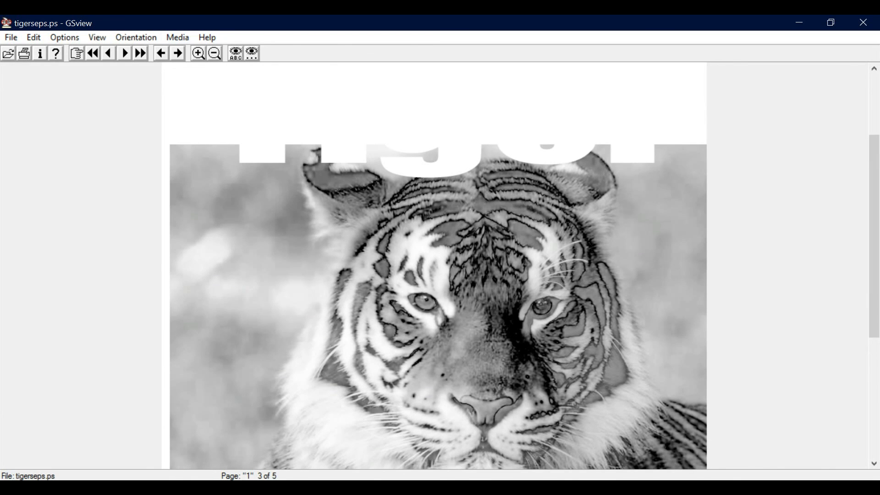
{"action": "left_click", "coordinate": [178, 54]}
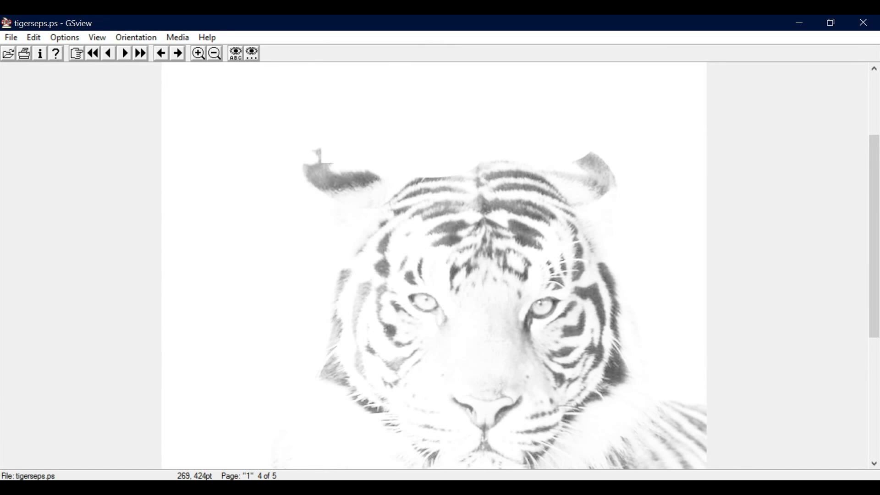
{"action": "scroll", "coordinate": [435, 266], "scroll_direction": "down", "scroll_amount": 3}
{"action": "scroll", "coordinate": [435, 266], "scroll_direction": "up", "scroll_amount": 4}
{"action": "left_click", "coordinate": [178, 54]}
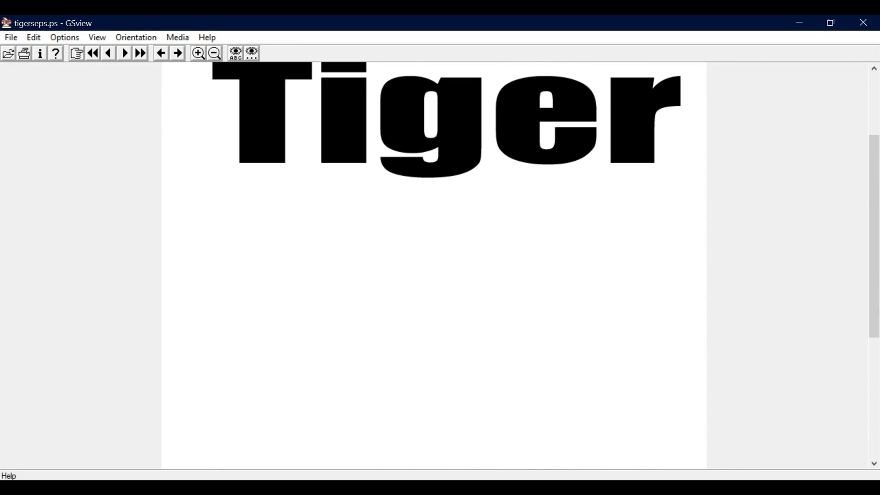
{"action": "left_click", "coordinate": [664, 488]}
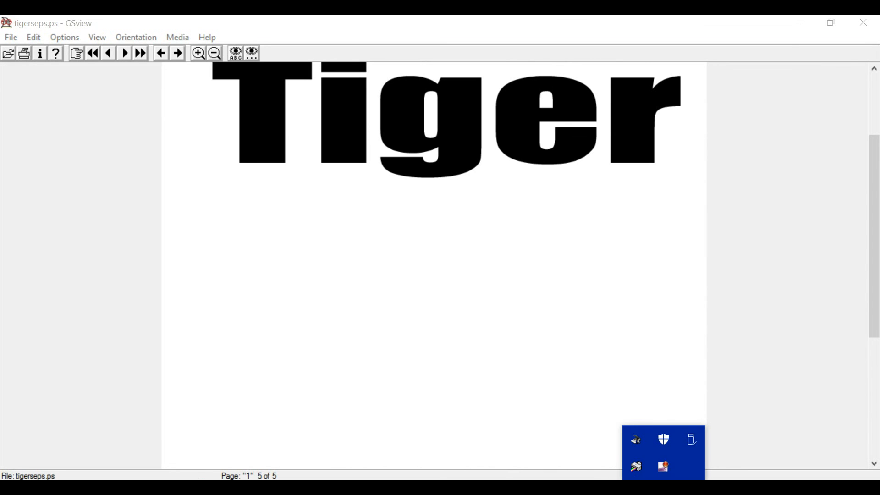
{"action": "right_click", "coordinate": [663, 467]}
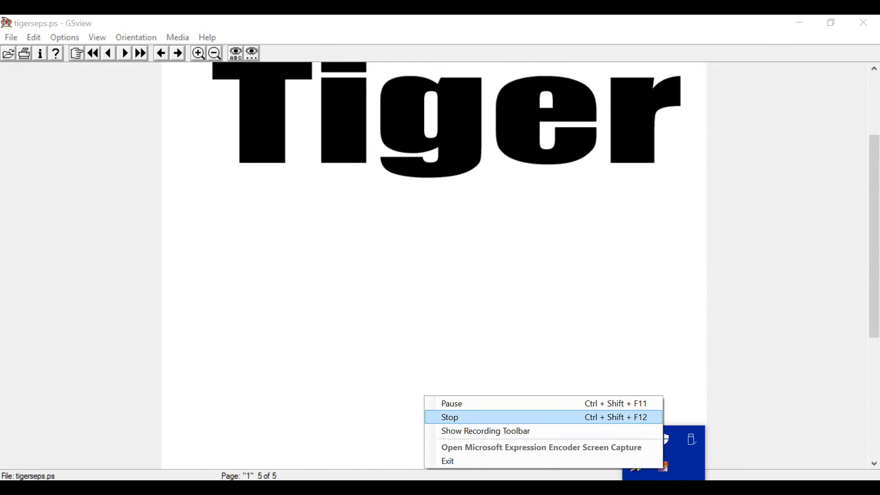